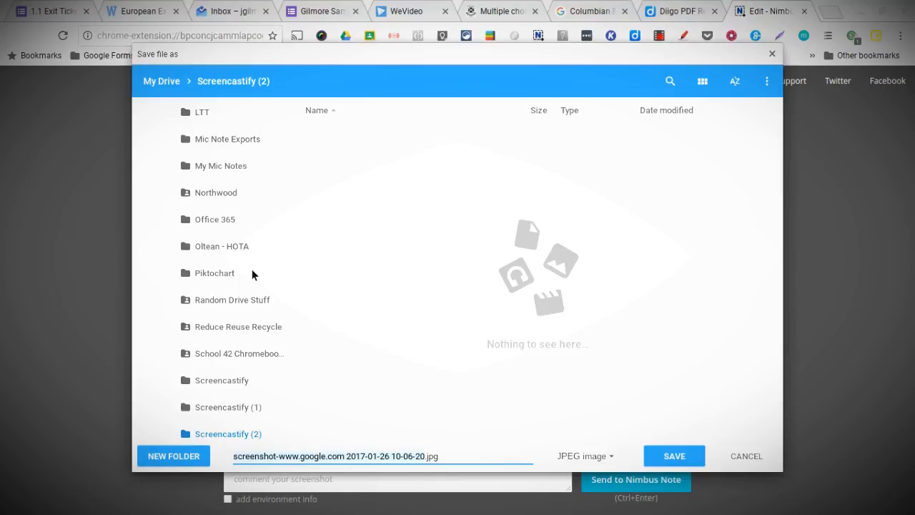
- Save the edited Columbian Exchange screenshot to the Downloads folder as CE.jpg
scroll(265, 293, "down", 3)
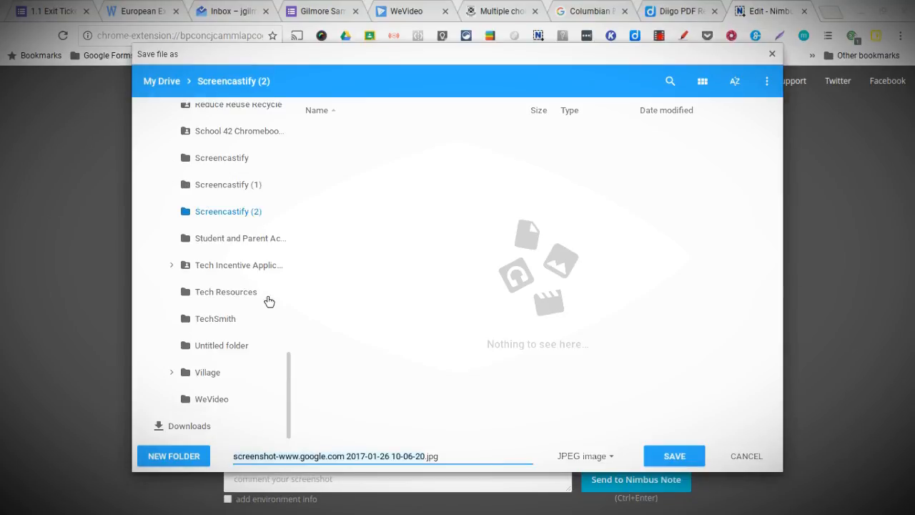
left_click(204, 426)
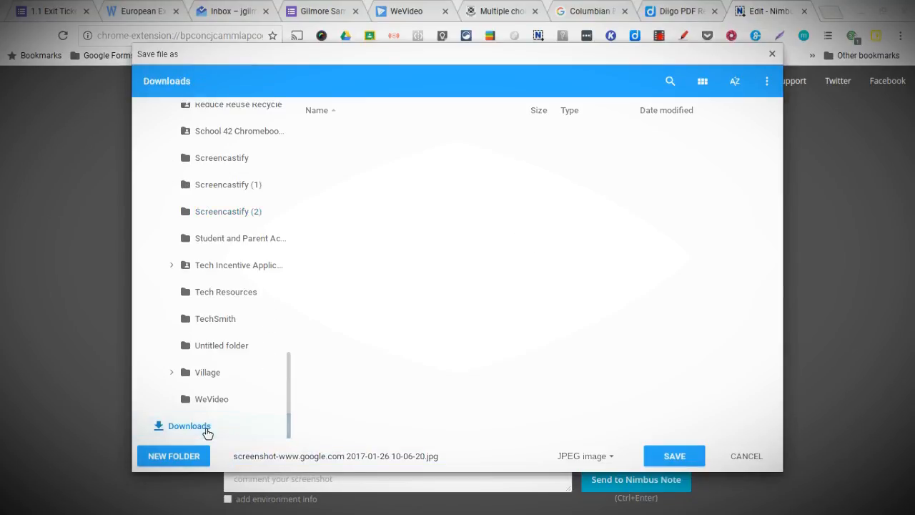
left_click(291, 462)
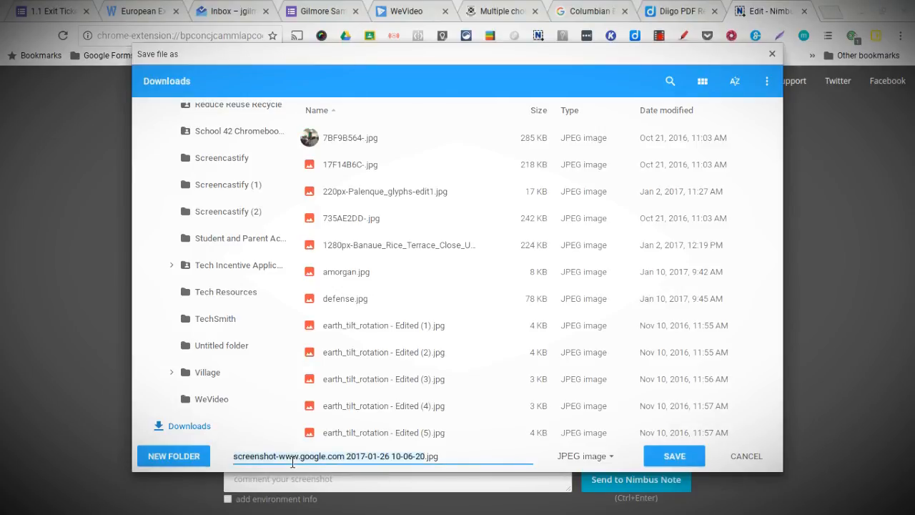
type("CE")
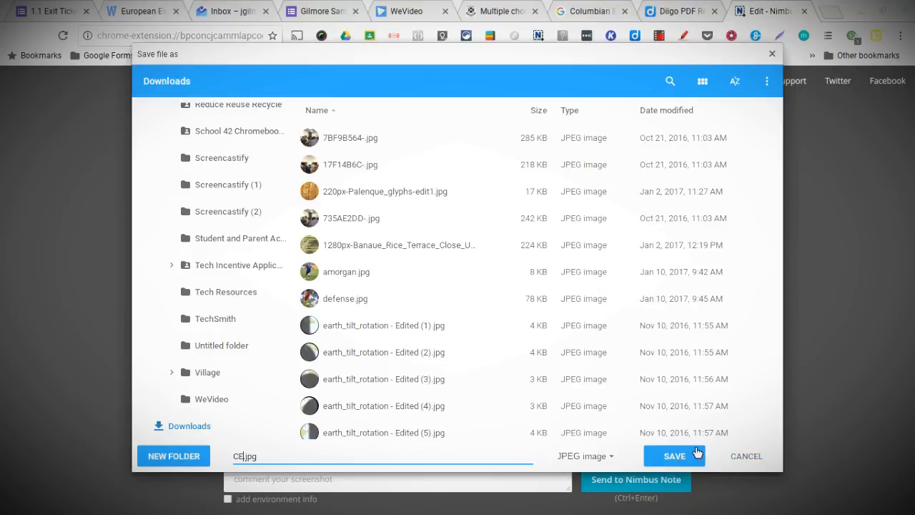
left_click(675, 455)
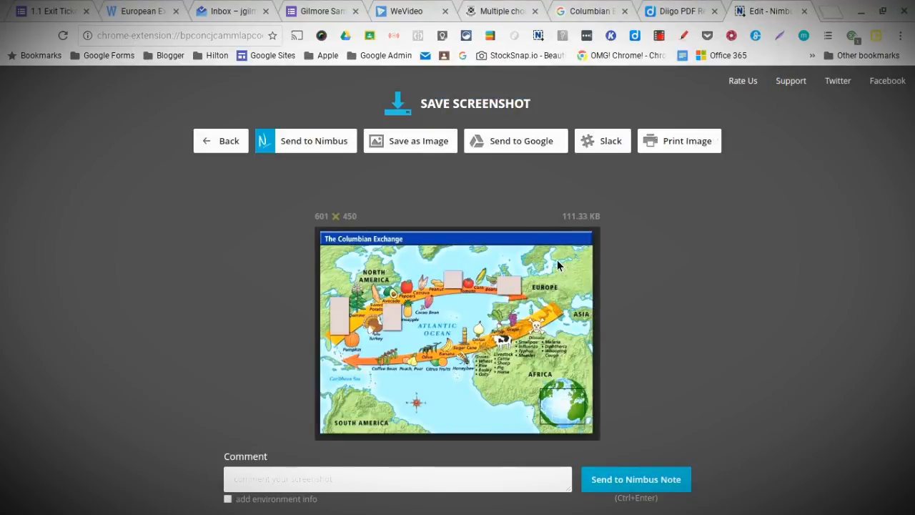
- Capture just the potato as a selected area from the Columbian Exchange map in the Google image results and start saving it
left_click(608, 11)
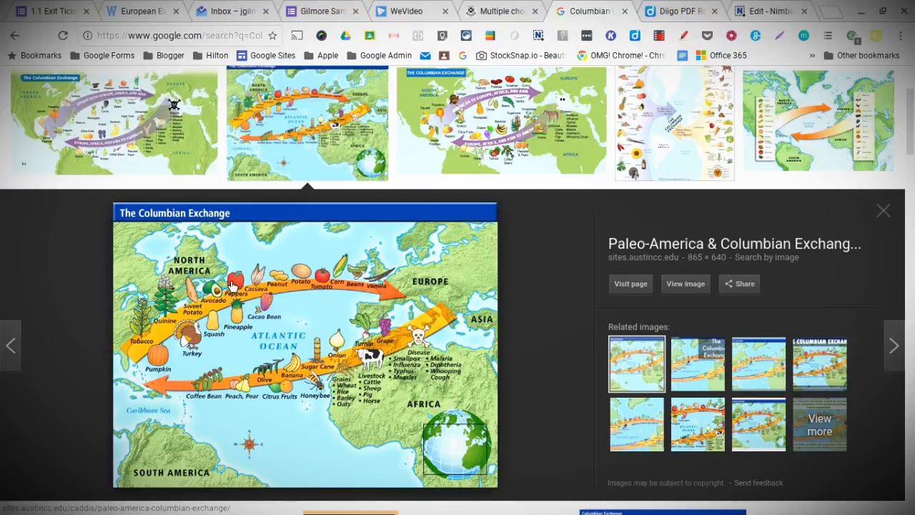
scroll(230, 284, "up", 1)
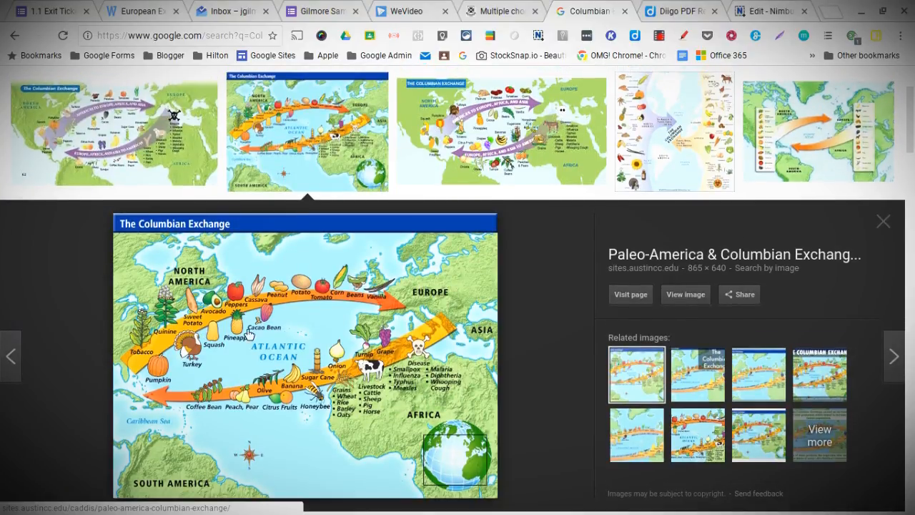
left_click(537, 35)
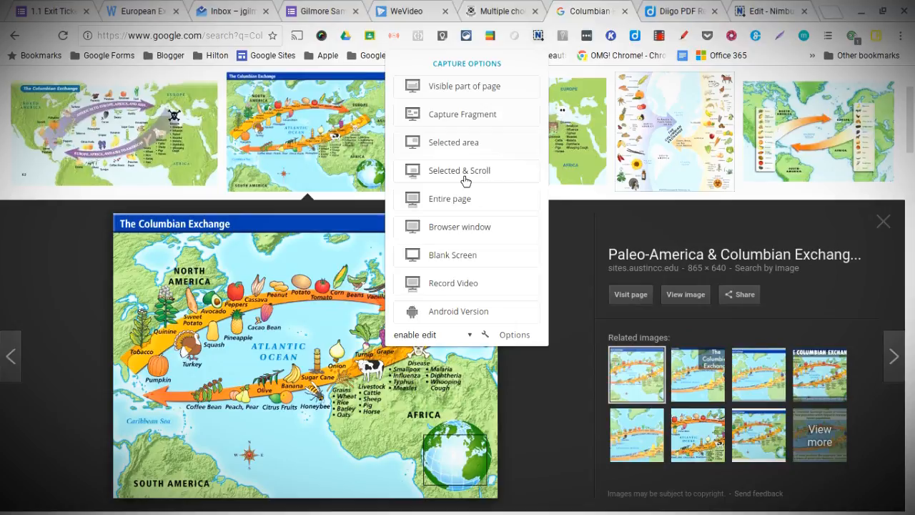
left_click(101, 219)
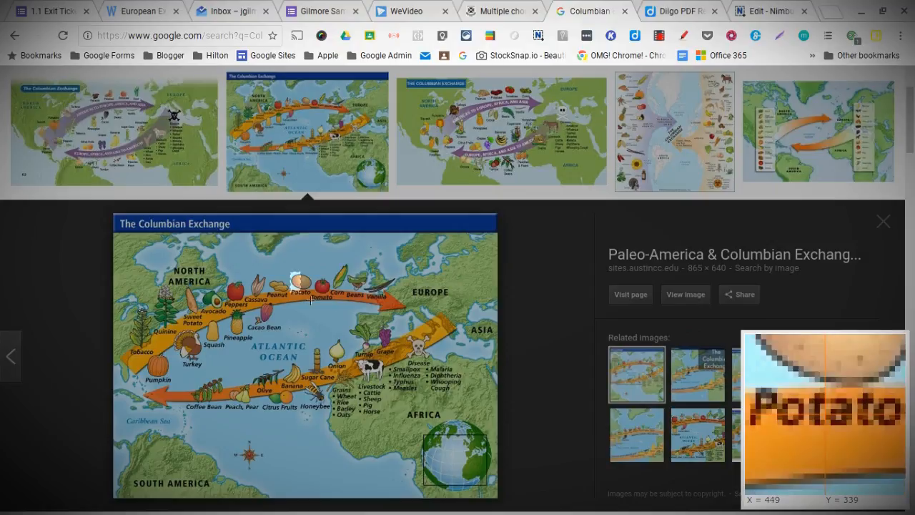
mouse_move(310, 300)
left_mouse_down()
mouse_move(322, 309)
mouse_move(315, 297)
left_mouse_up()
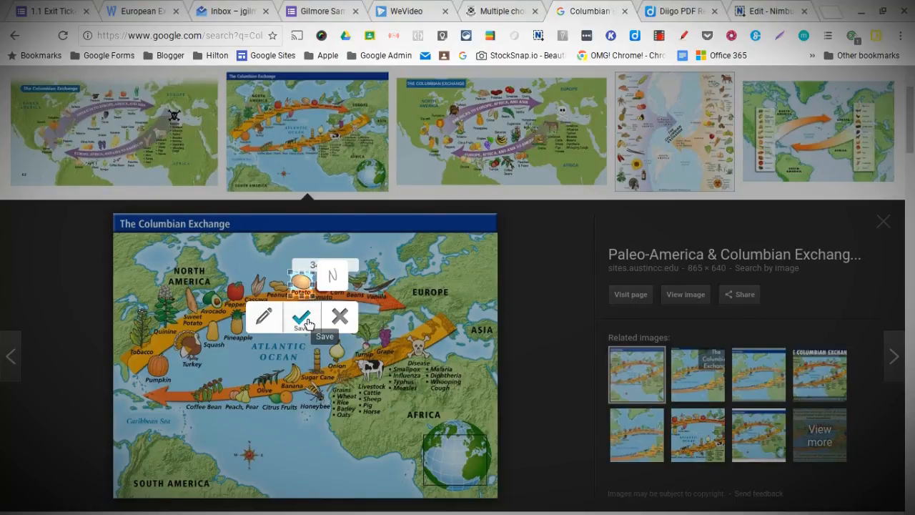
left_click(304, 321)
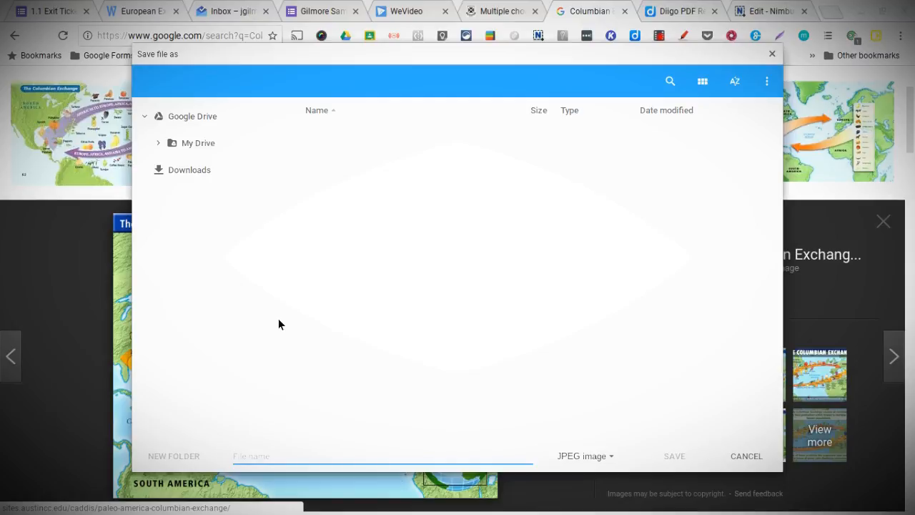
- Save the potato capture to the Downloads folder as Potato.jpeg
left_click(202, 174)
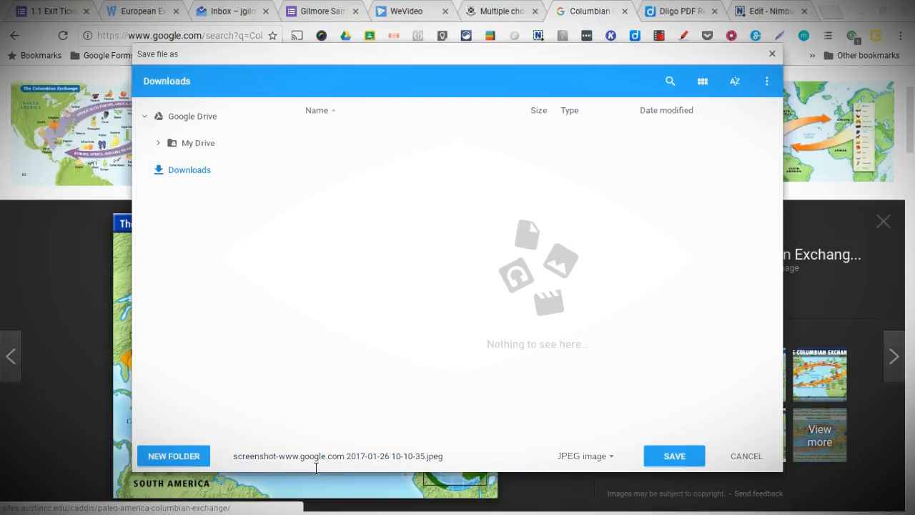
left_click(319, 465)
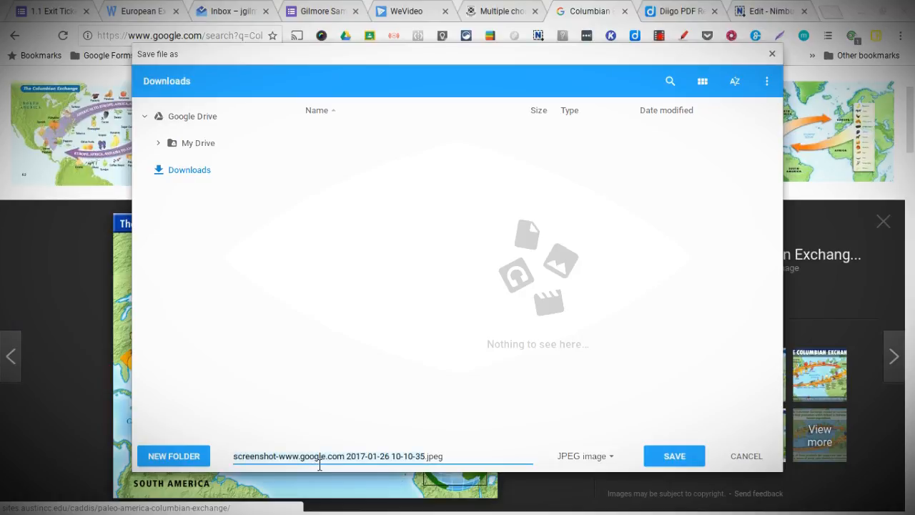
type("Potato")
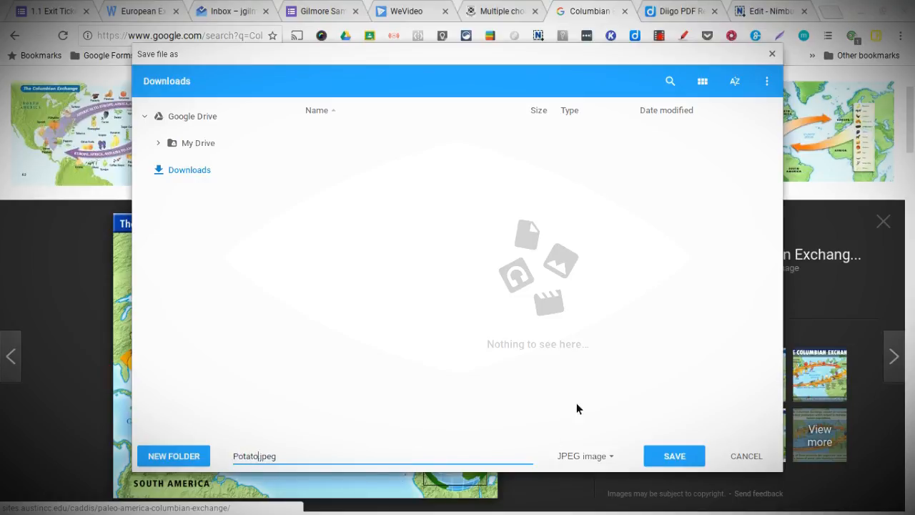
left_click(667, 451)
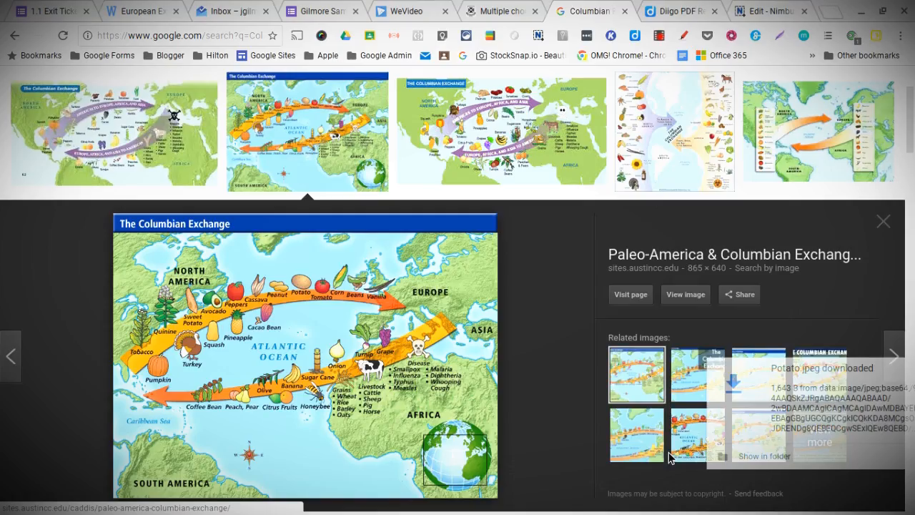
left_click(540, 36)
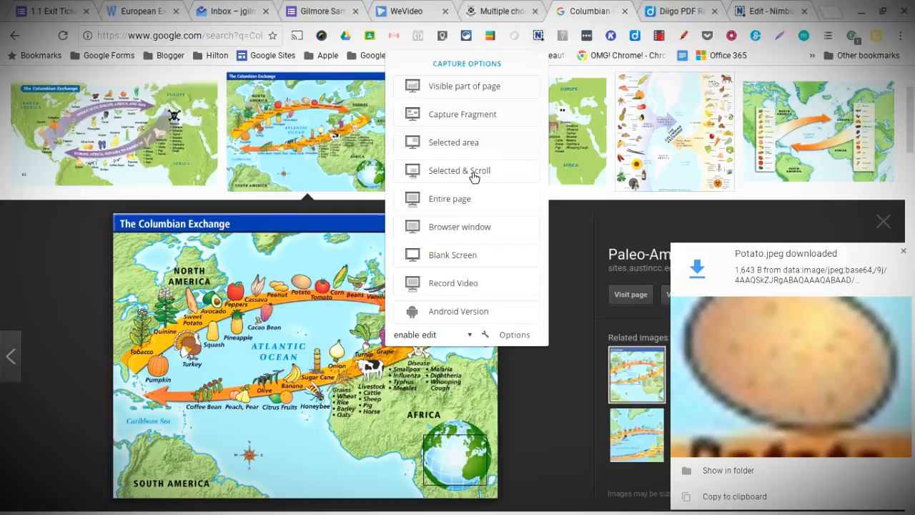
left_click(473, 147)
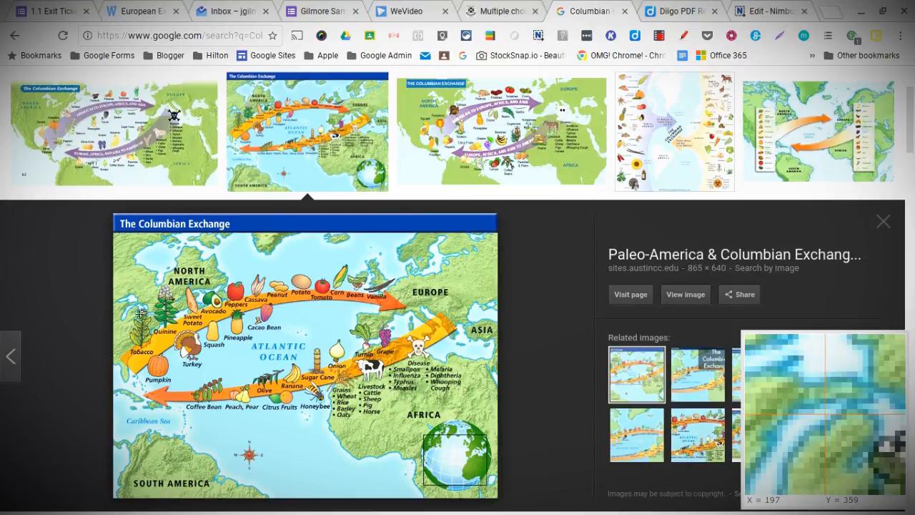
left_click_drag(140, 312, 163, 371)
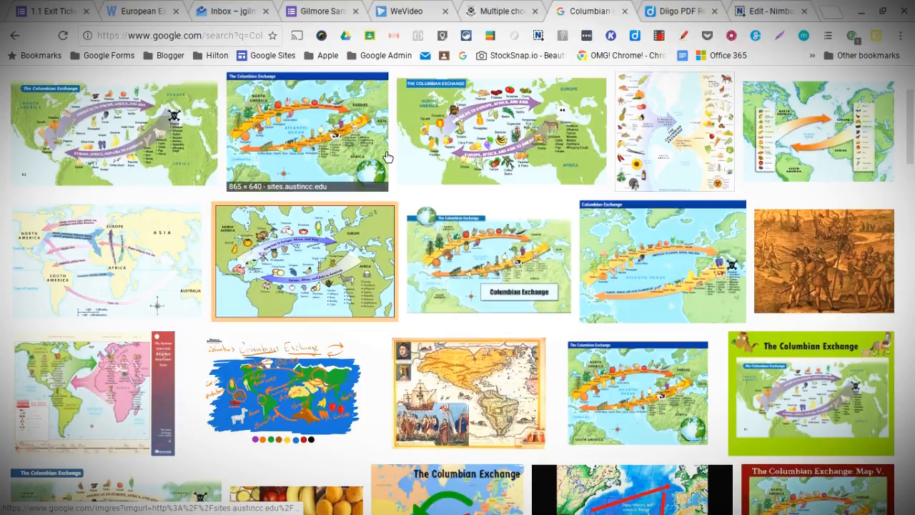
left_click(349, 150)
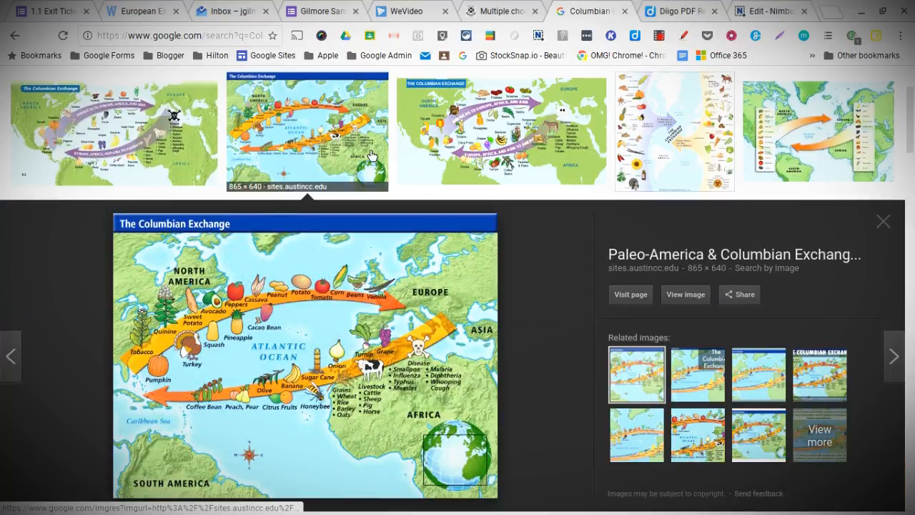
- Capture the tobacco plant with its label from the map as a selected area of about 47 x 73 pixels and start saving it
left_click(540, 37)
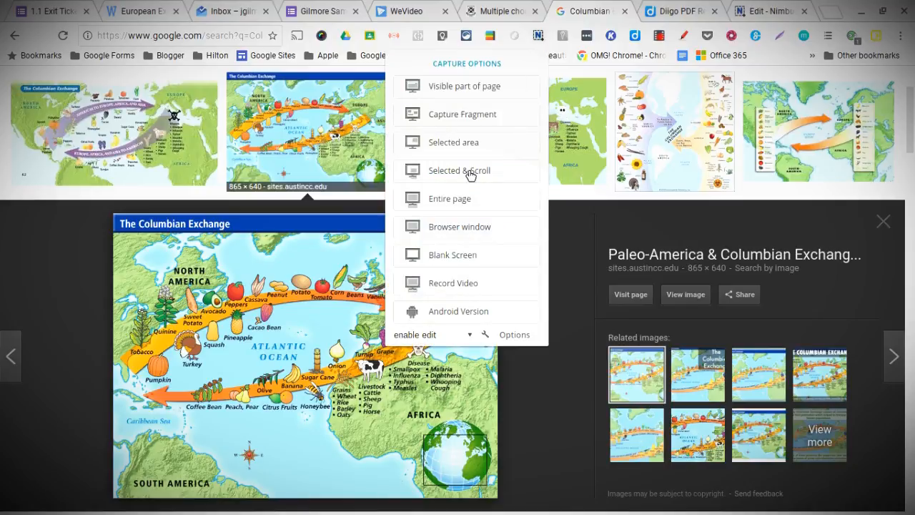
left_click(467, 153)
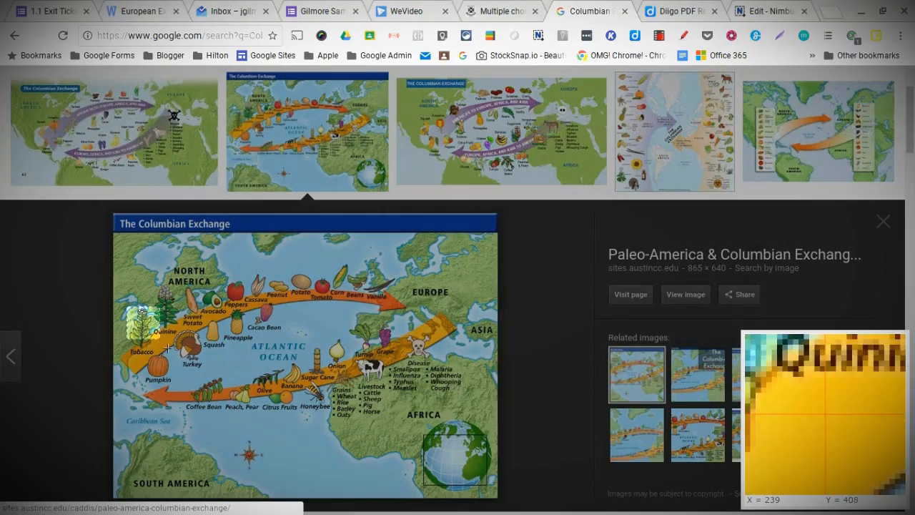
left_click_drag(168, 347, 165, 363)
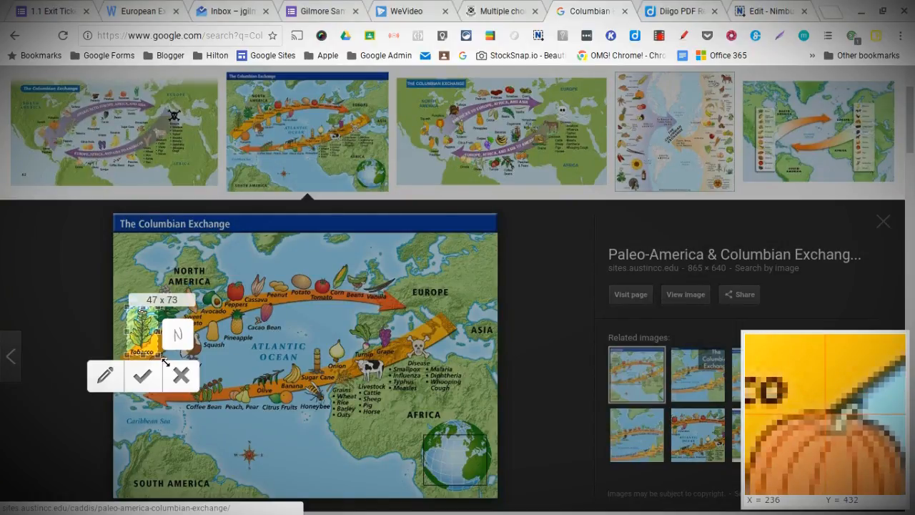
left_click(142, 376)
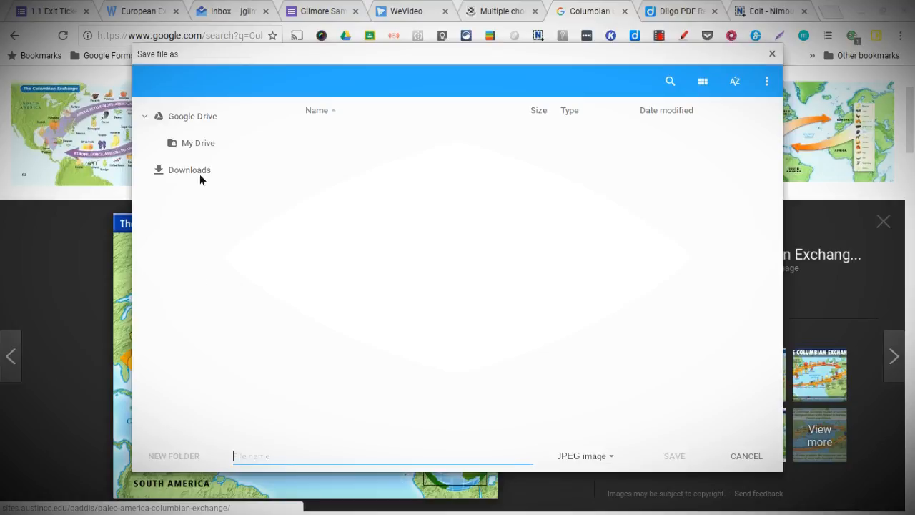
- Save the tobacco capture to the Downloads folder under the name Tobacco
left_click(206, 176)
left_click(252, 463)
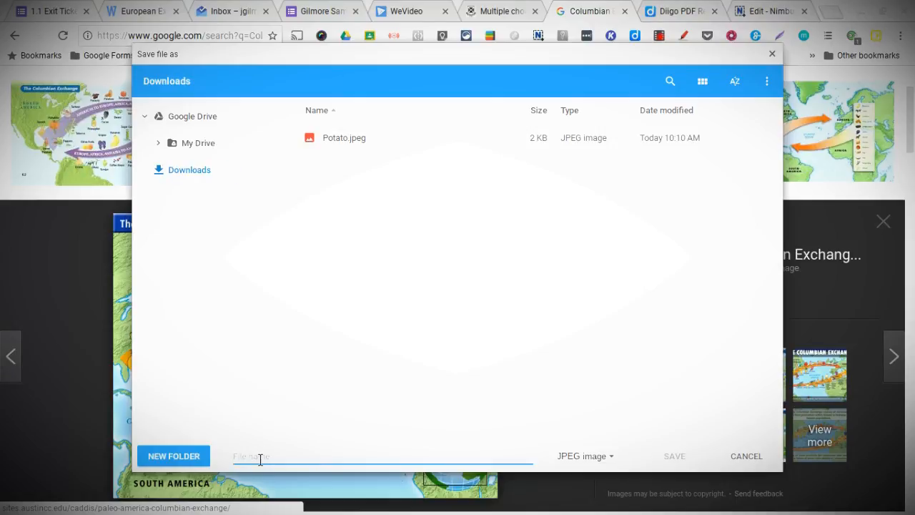
type("R")
key("BackSpace")
type("Tobac")
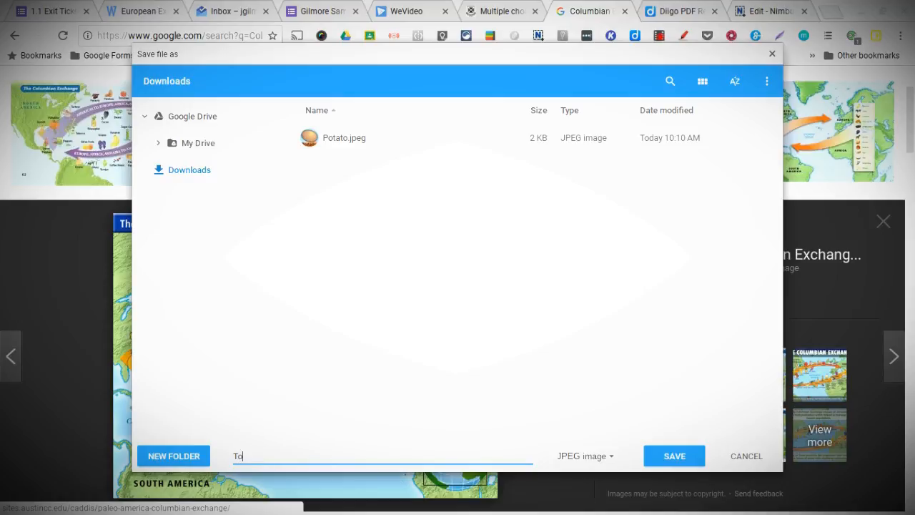
type("co")
left_click(674, 456)
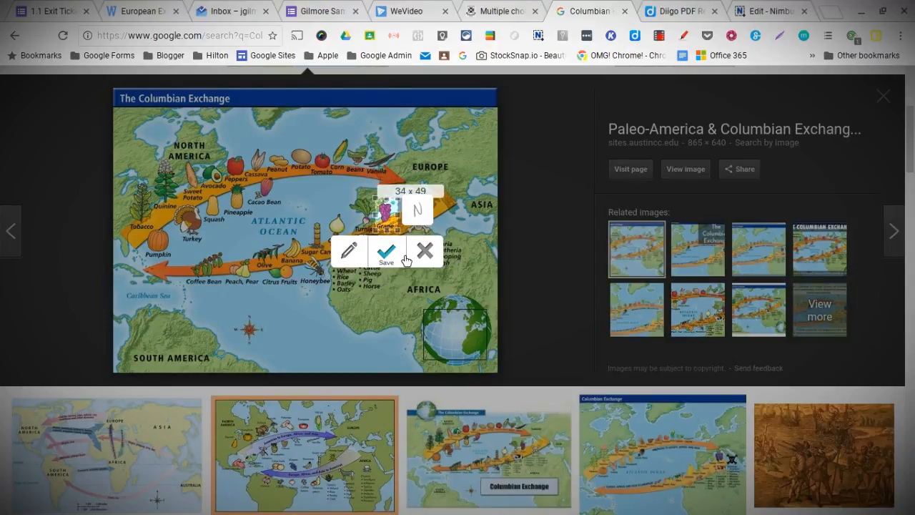
- Save the selected grape area of the map to the Downloads folder as grapes.jpeg
left_click(402, 255)
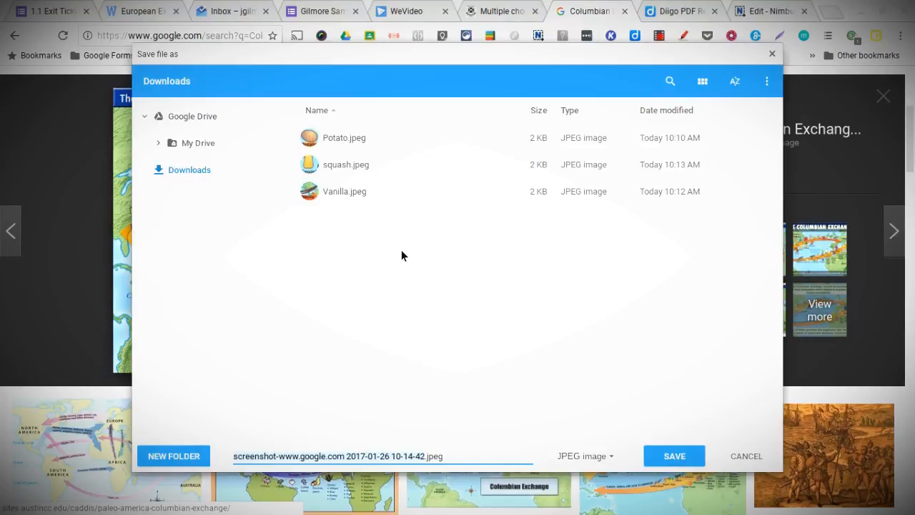
type("grapes")
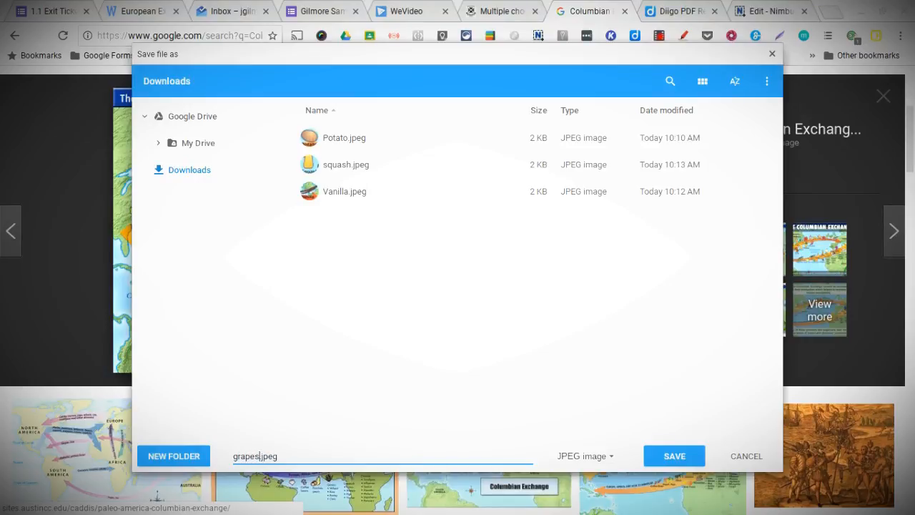
key("Return")
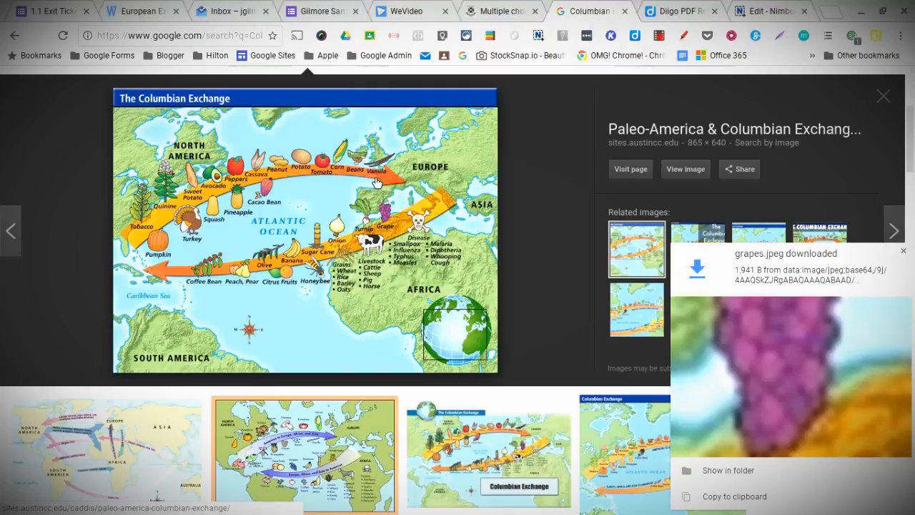
- In the 1.1 Exit Ticket form, insert CE.jpg from Downloads as the image of the blank checkboxes question
left_click(65, 13)
left_click(903, 251)
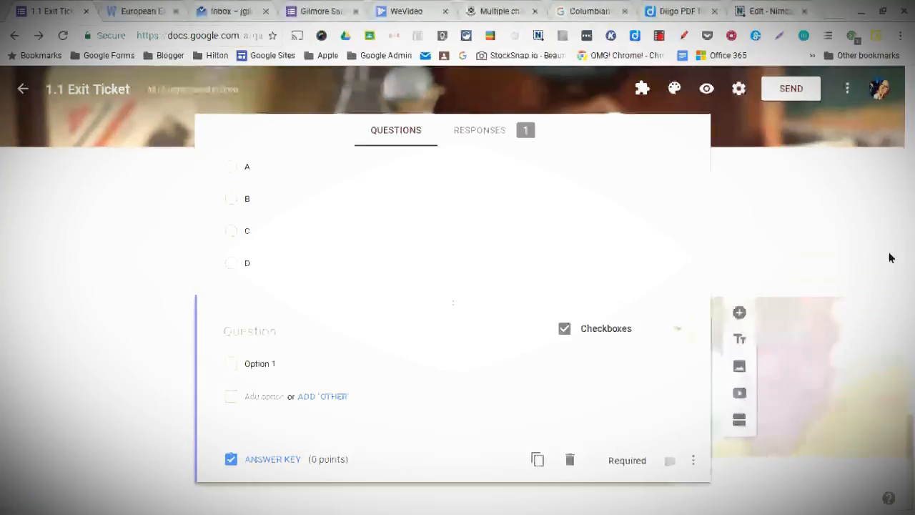
left_click(316, 332)
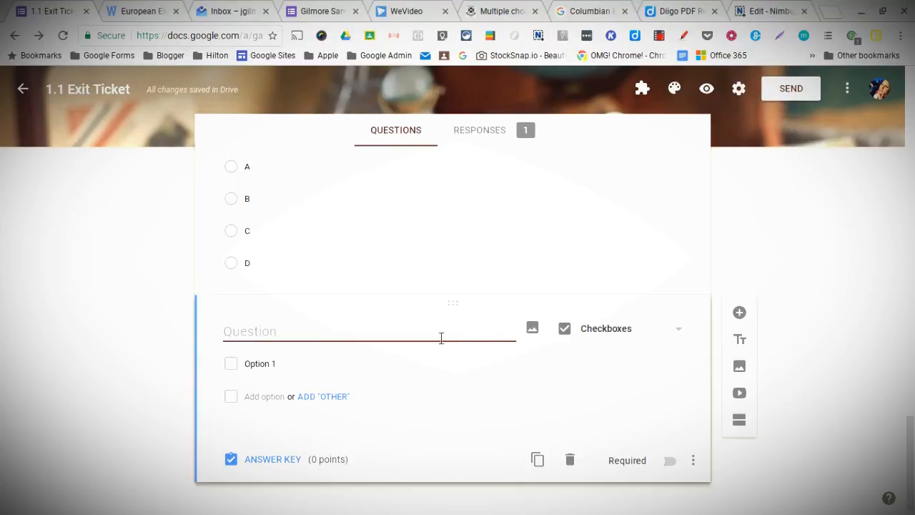
left_click(532, 329)
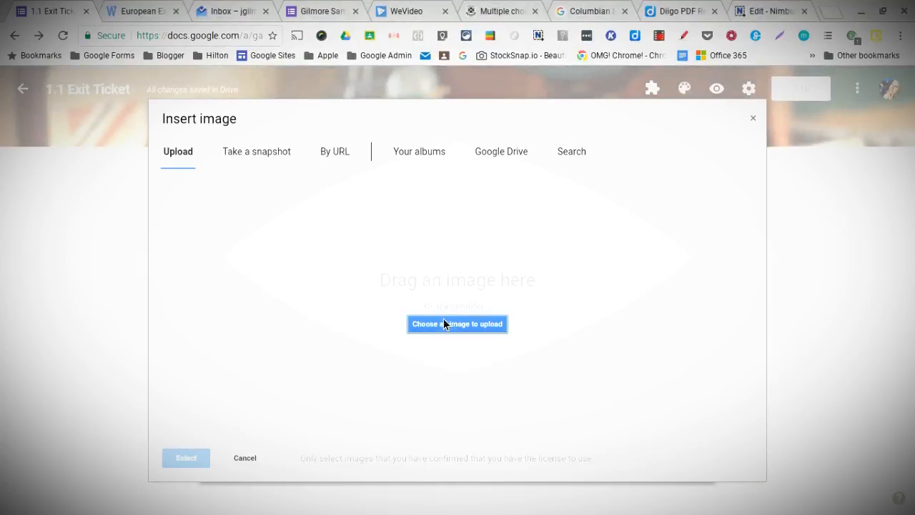
left_click(443, 323)
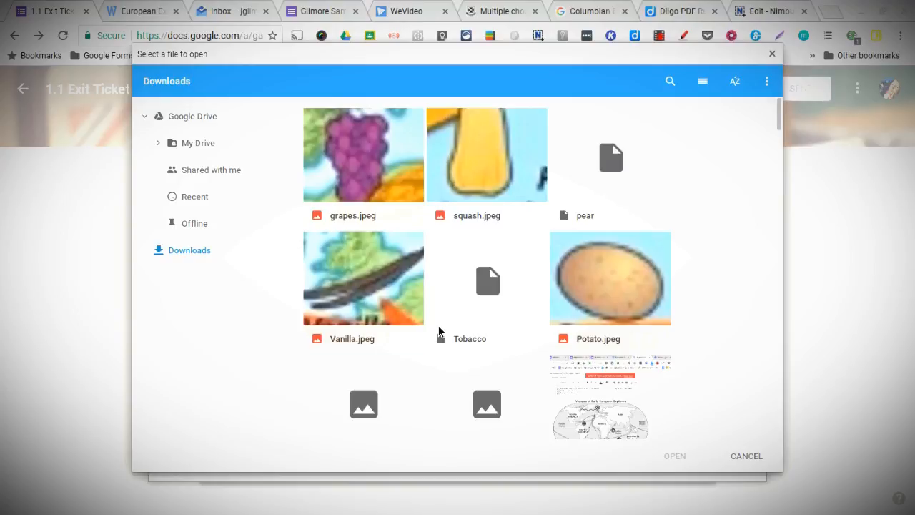
left_click(373, 387)
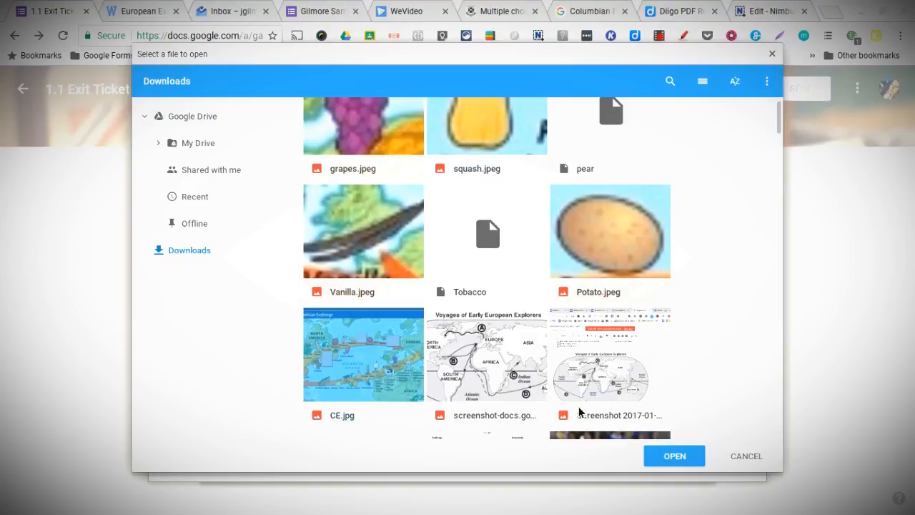
left_click(688, 463)
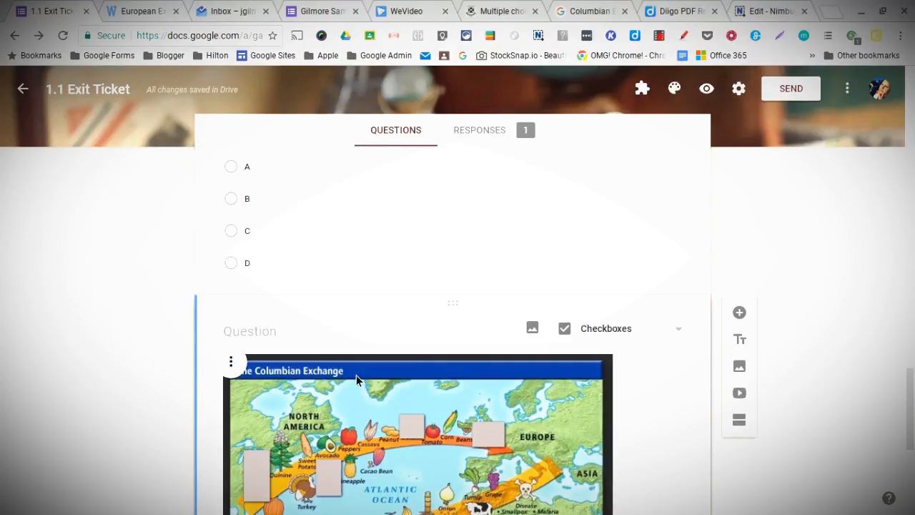
- Review the new Columbian Exchange map question and the earlier explorers' voyages map questions in the form
left_click(328, 342)
scroll(323, 336, "down", 2)
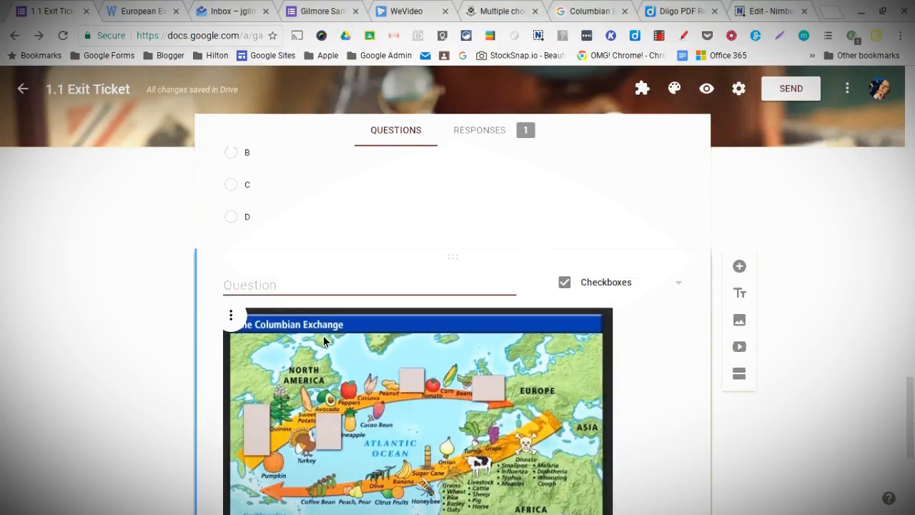
scroll(324, 340, "down", 2)
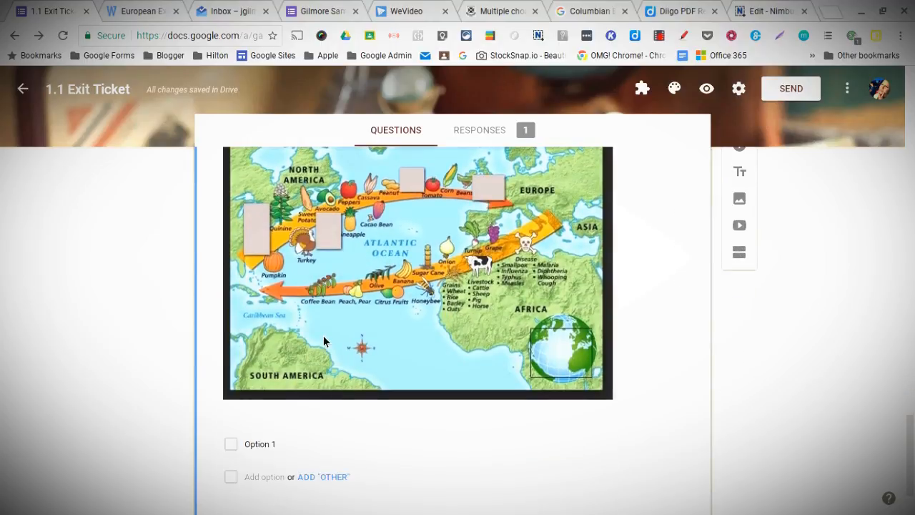
scroll(324, 342, "down", 5)
scroll(357, 296, "up", 5)
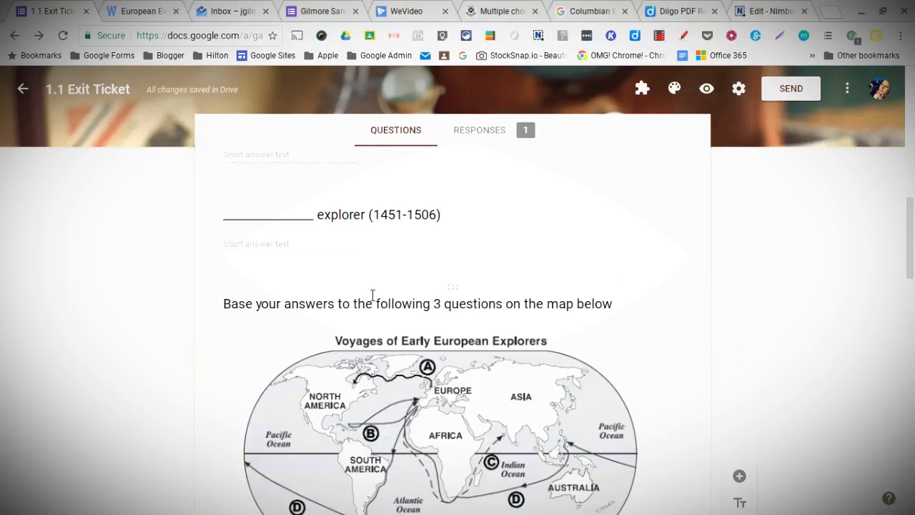
scroll(288, 364, "down", 3)
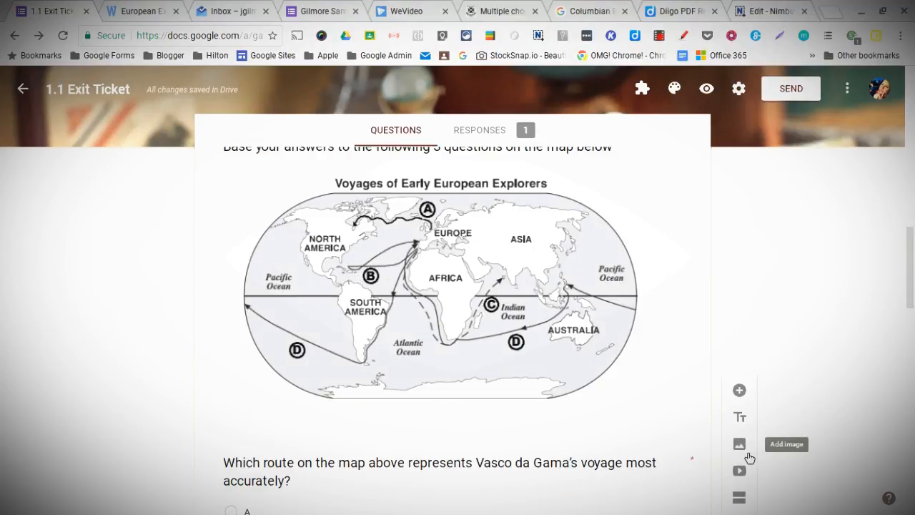
scroll(322, 436, "down", 1)
scroll(363, 433, "down", 2)
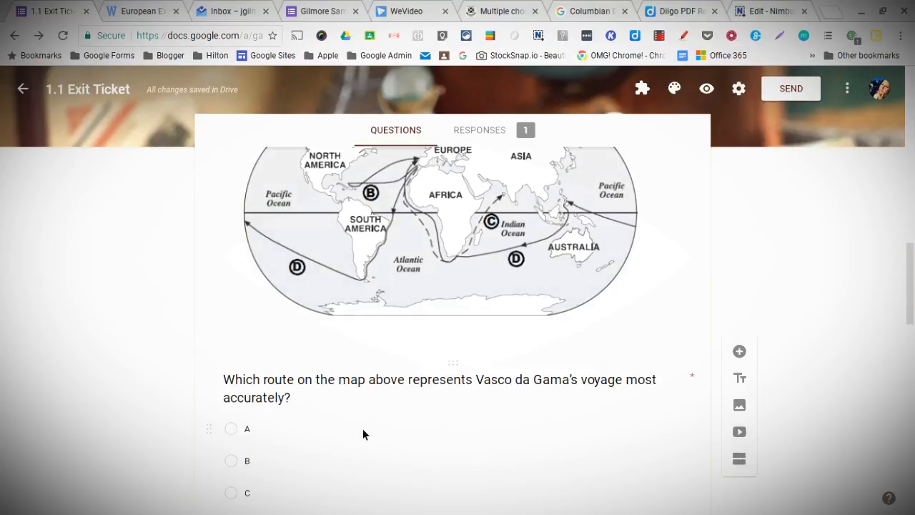
scroll(447, 411, "down", 6)
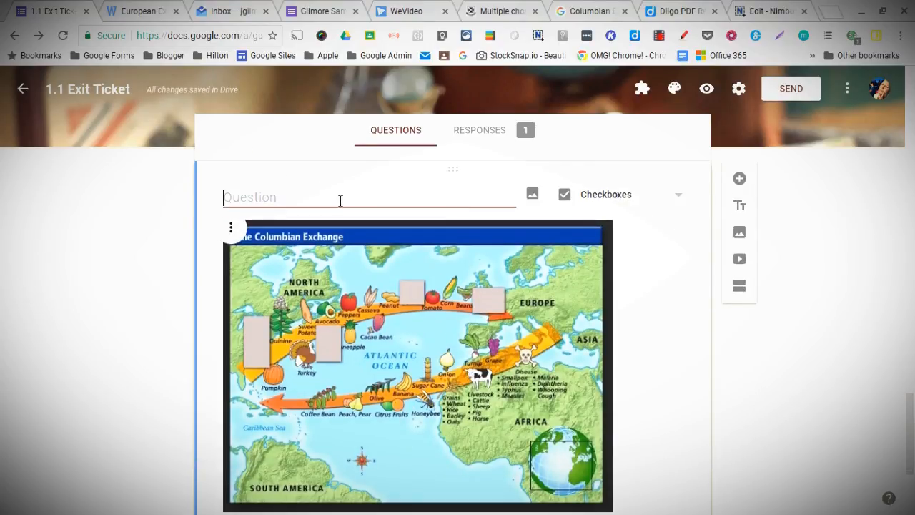
- Begin the map question's text with "Below is an image of the Columbian Exchange. Select"
type("Below is a")
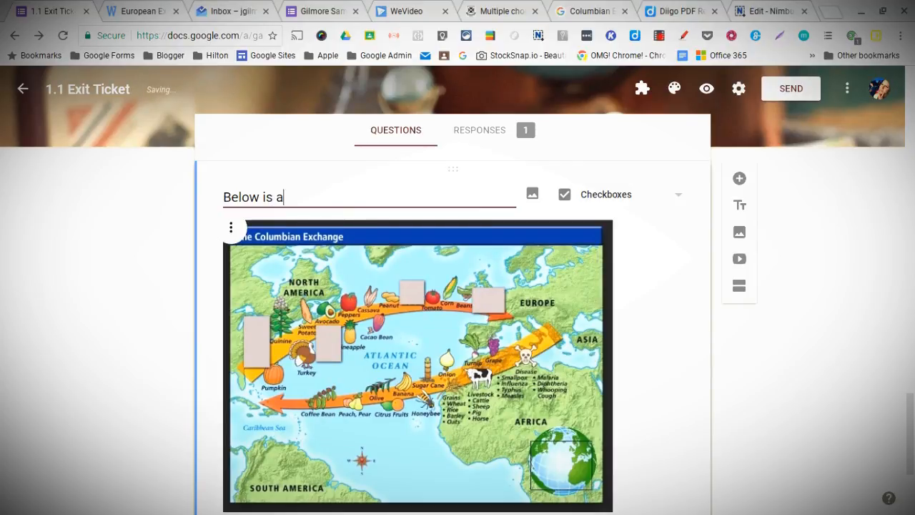
type("n image of the co")
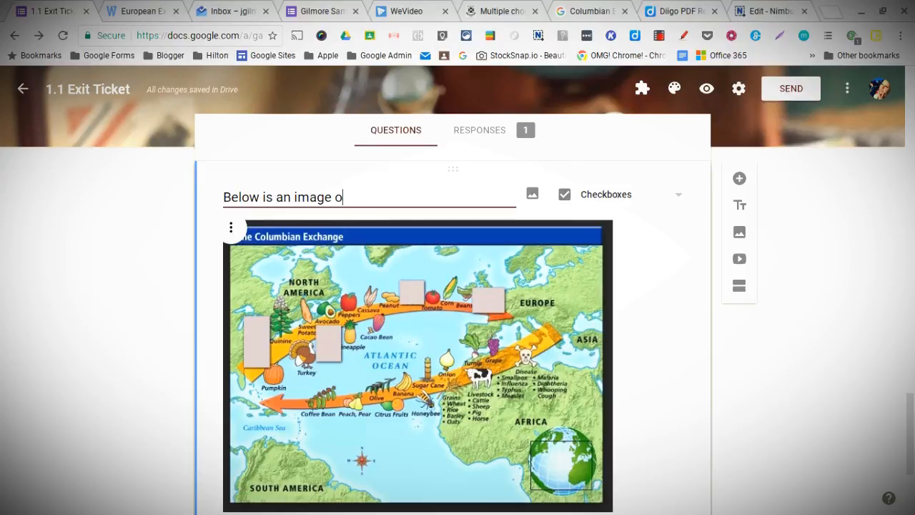
key("BackSpace")
key("BackSpace")
type("Co")
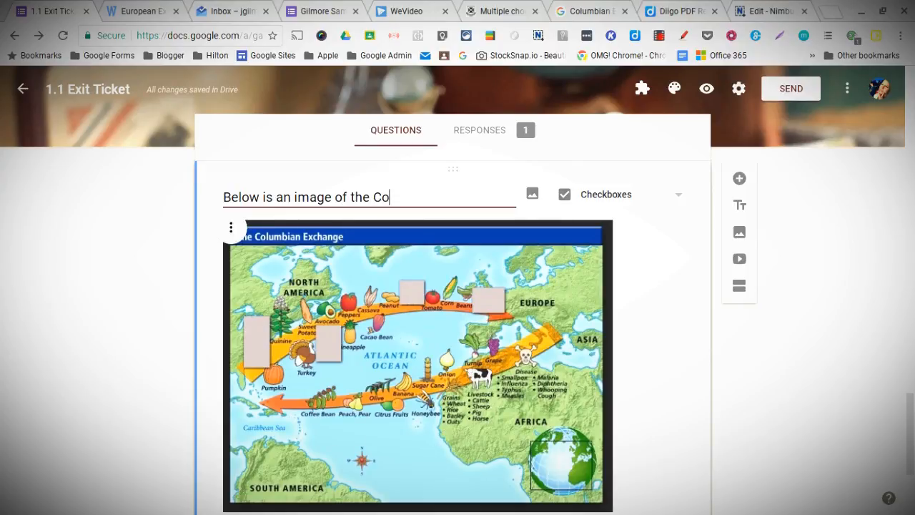
type("lumbian ")
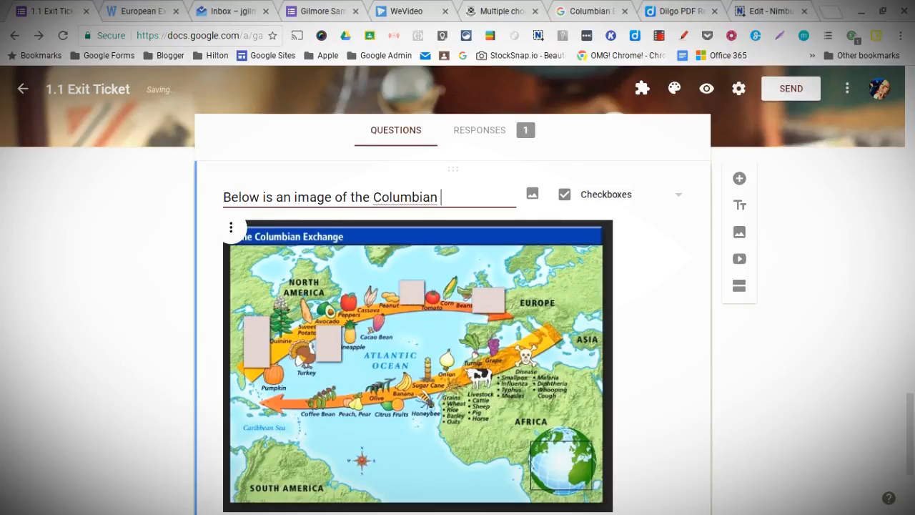
type("Exchan")
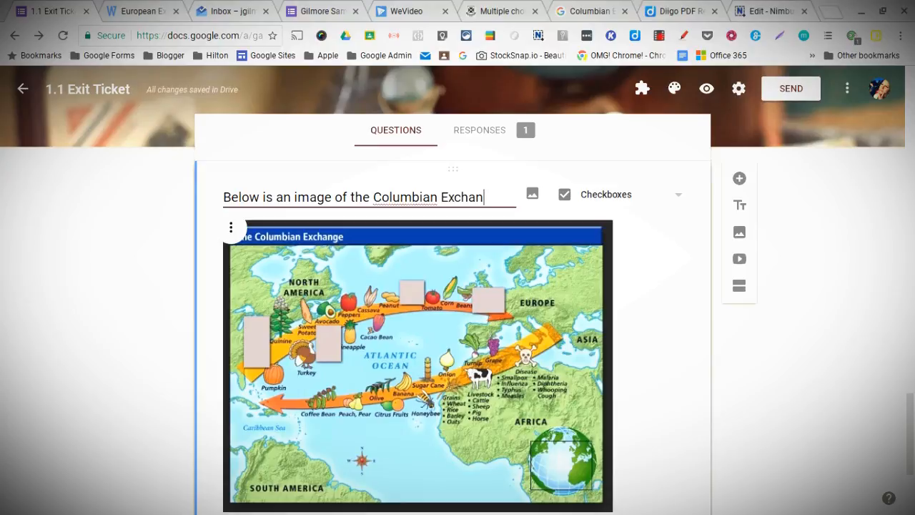
type("ge. Select ")
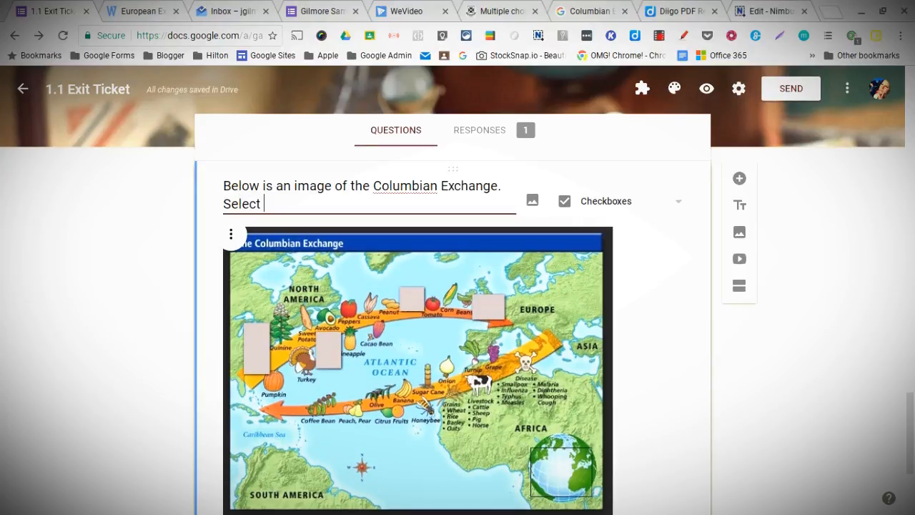
- Complete the question's second sentence with "all of the goods going from North America to Europe"
type("a")
key("BackSpace")
type("all of the goods going from Nor")
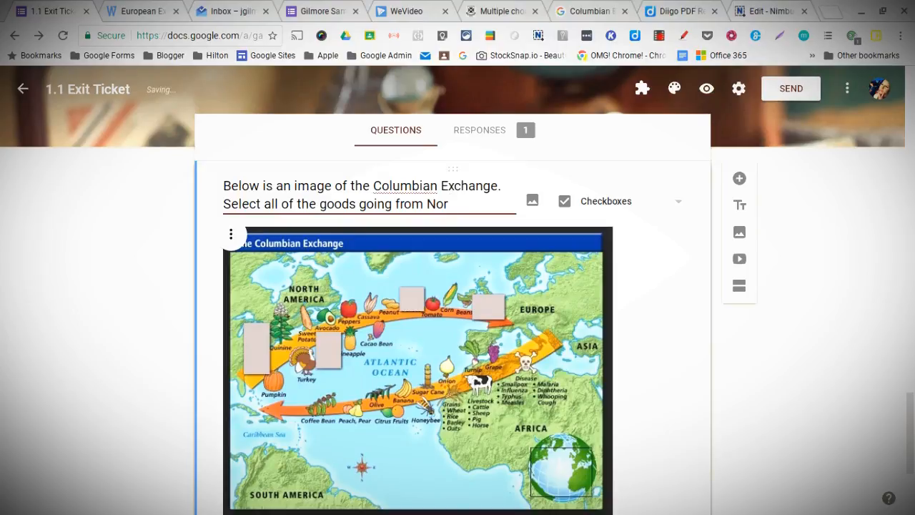
key("BackSpace")
type("rth MA")
key("BackSpace")
key("BackSpace")
type("America to Erop")
key("BackSpace")
key("BackSpace")
key("BackSpace")
type("urope")
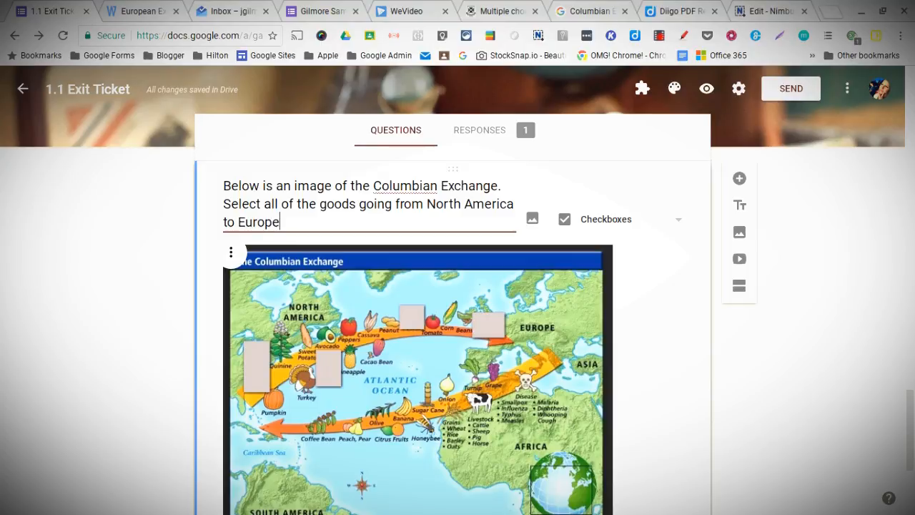
- Insert Potato.jpeg from the Downloads folder as the image of the question's first answer option
scroll(465, 259, "down", 2)
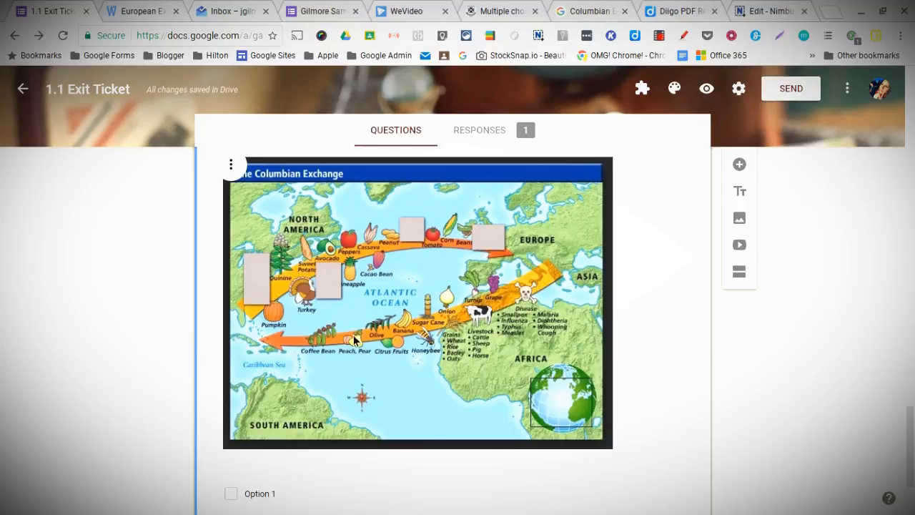
scroll(363, 392, "down", 2)
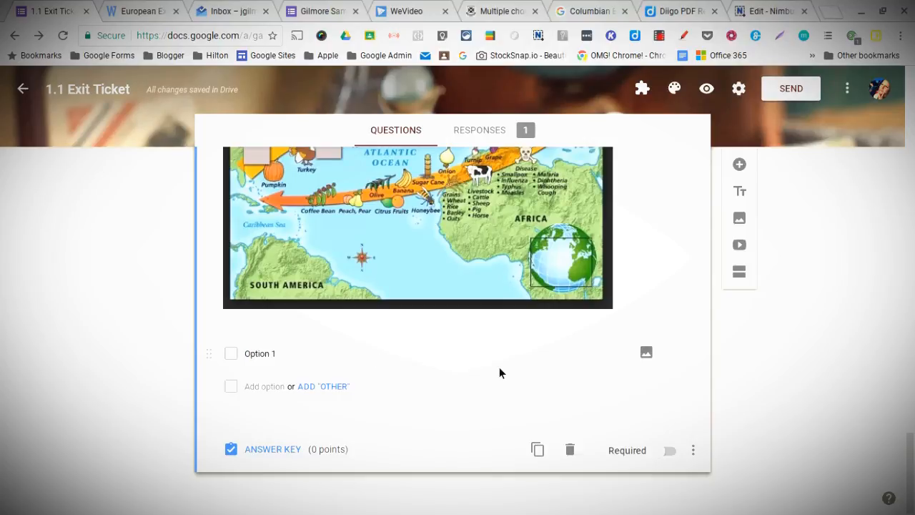
left_click(650, 358)
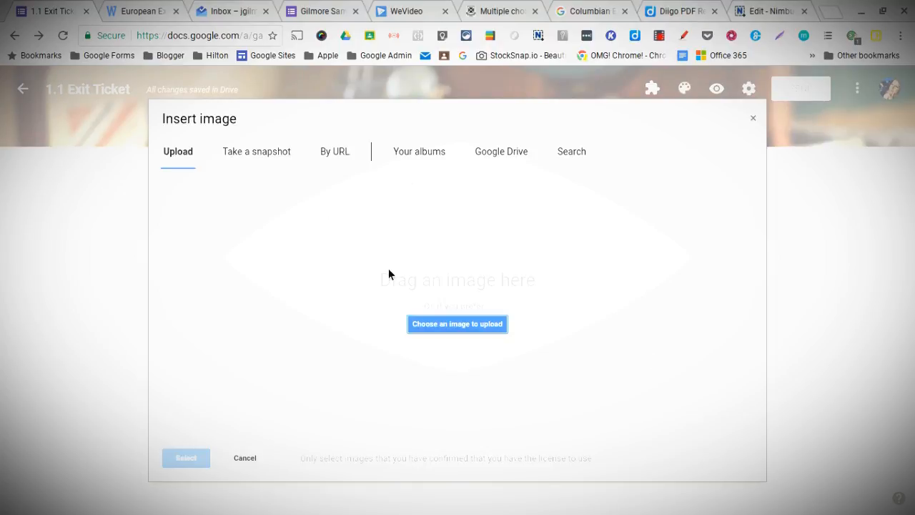
left_click(421, 325)
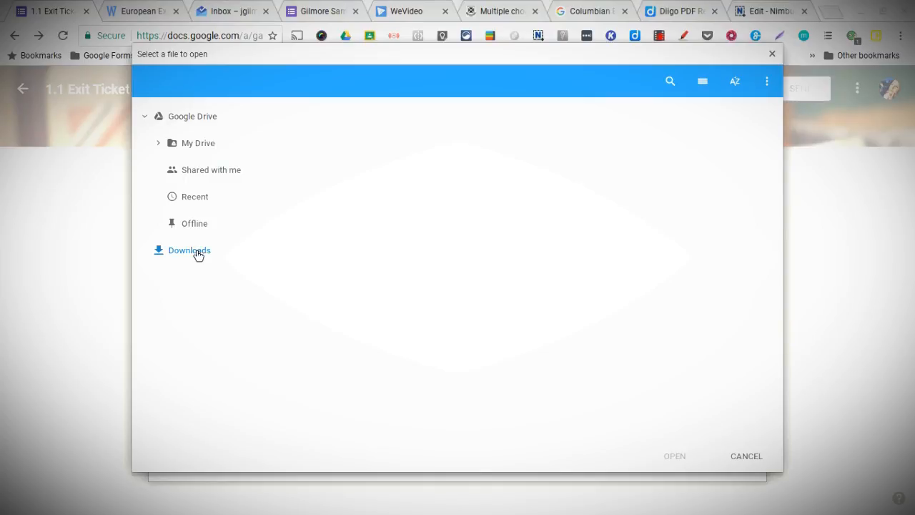
left_click(190, 251)
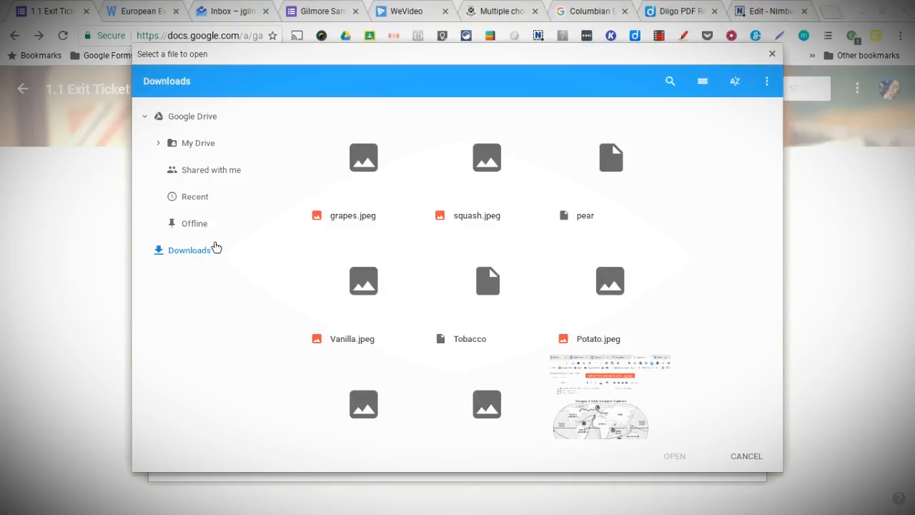
left_click(645, 287)
scroll(645, 289, "down", 1)
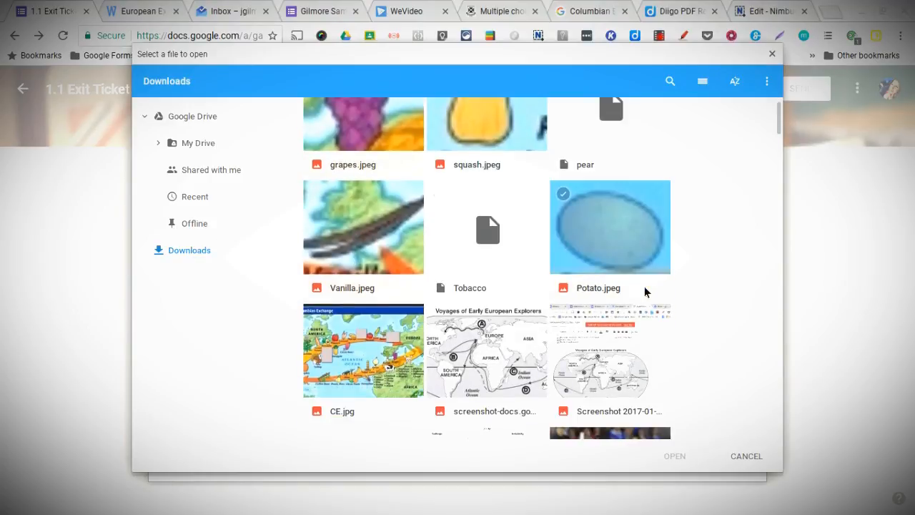
left_click(685, 461)
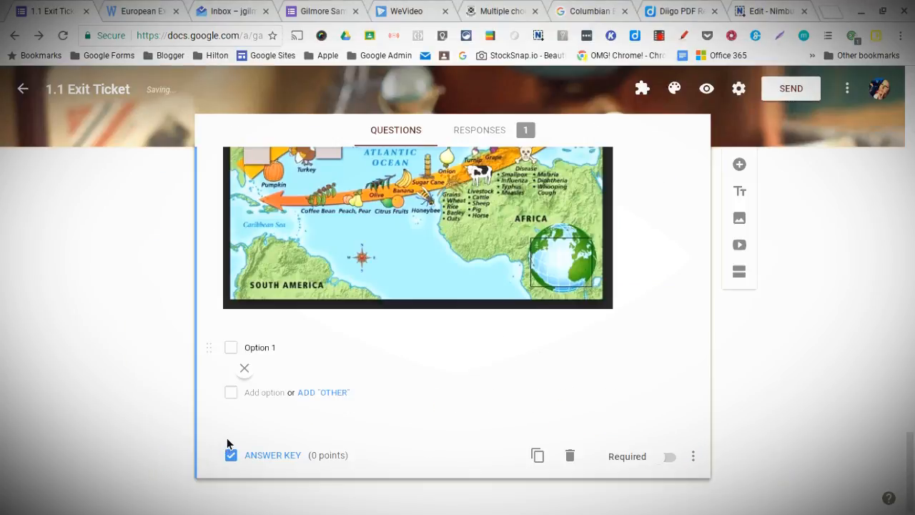
scroll(417, 341, "up", 1)
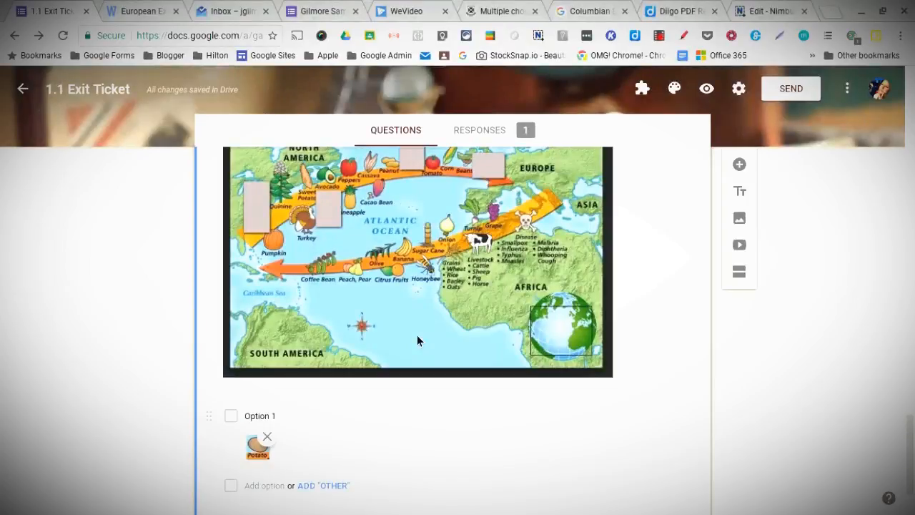
scroll(418, 340, "down", 1)
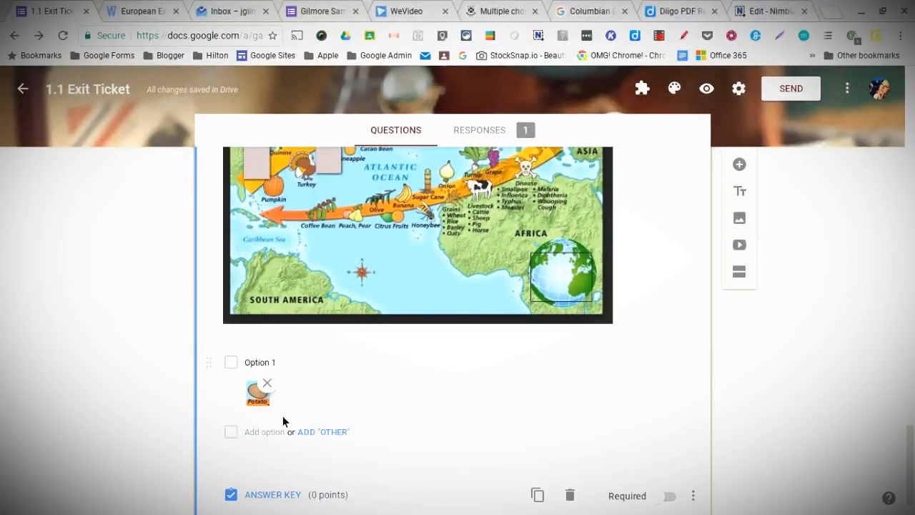
- Try to clear the label of the potato option, and add a second answer option below it
scroll(282, 415, "down", 1)
left_click(310, 326)
key("BackSpace")
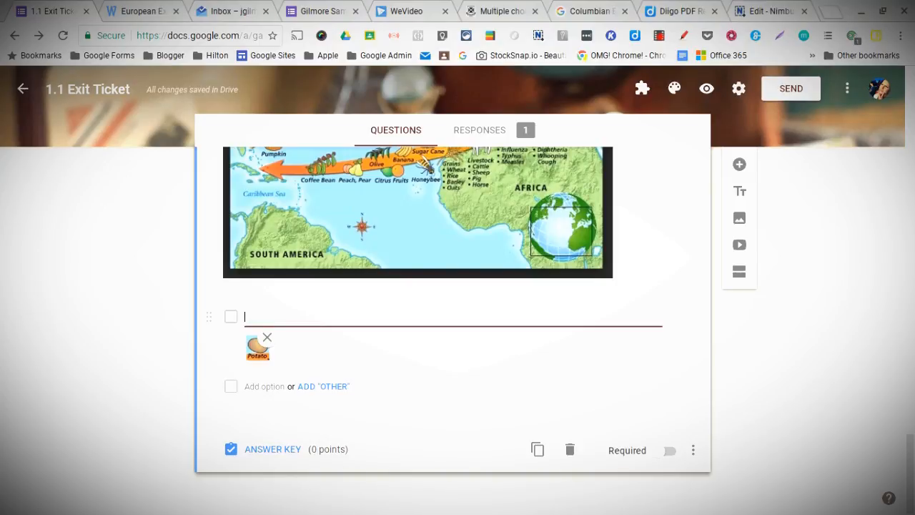
key("Return")
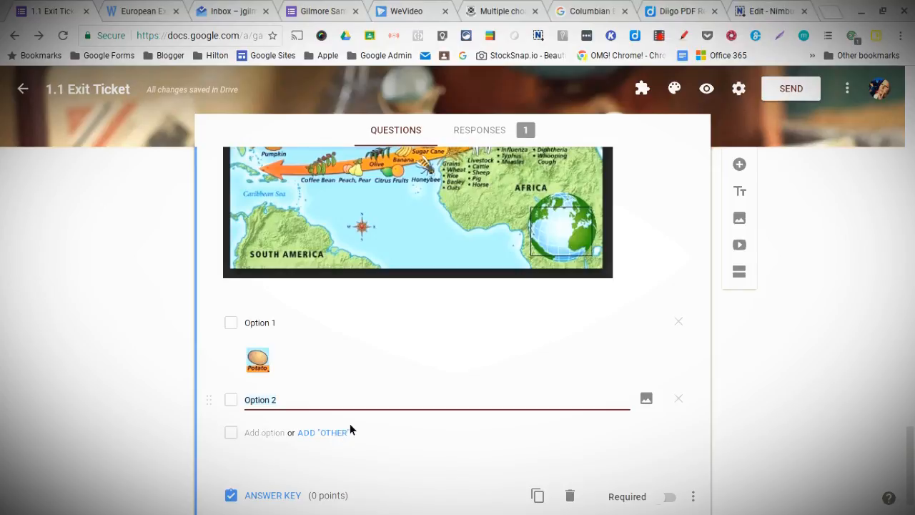
- Insert the Tobacco file from Downloads as the image of the second answer option
scroll(359, 411, "down", 1)
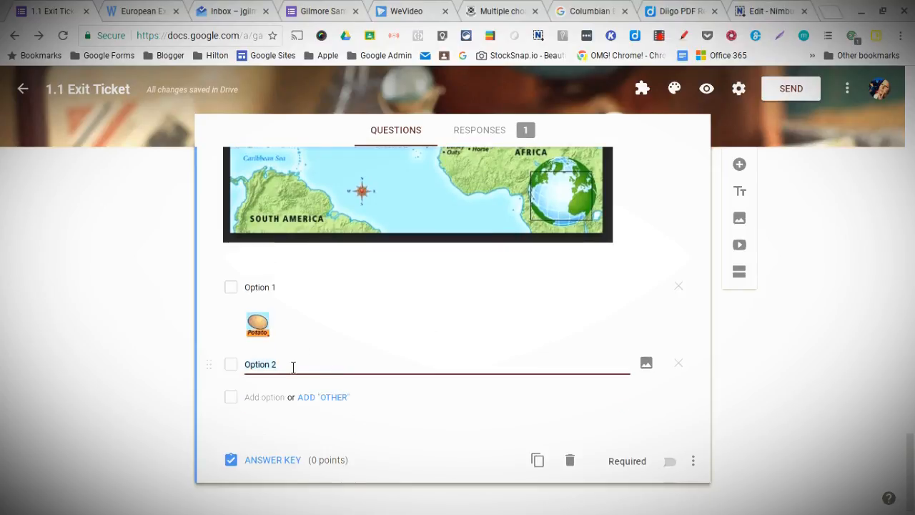
left_click(650, 364)
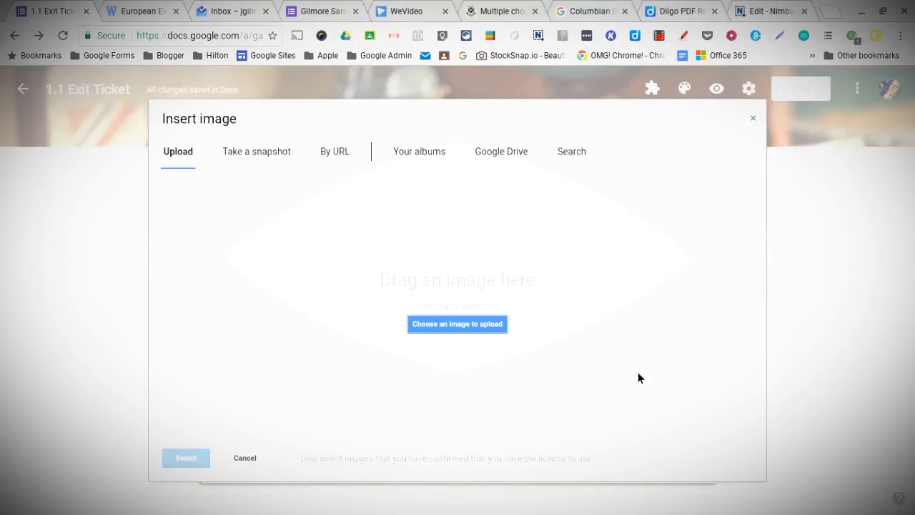
left_click(487, 328)
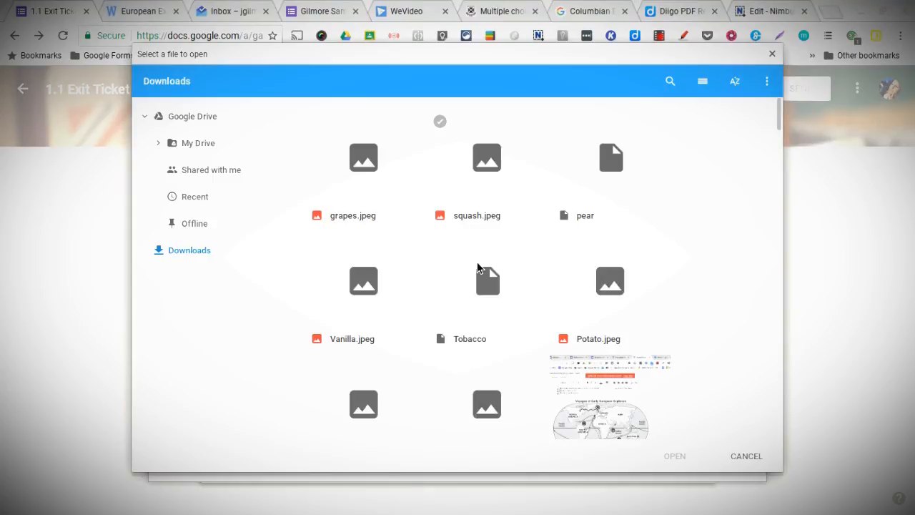
left_click(472, 293)
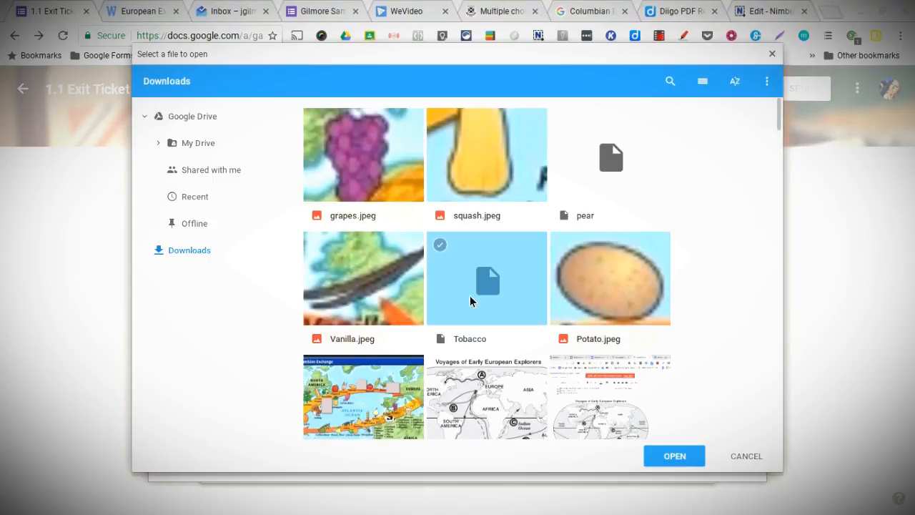
left_click(675, 456)
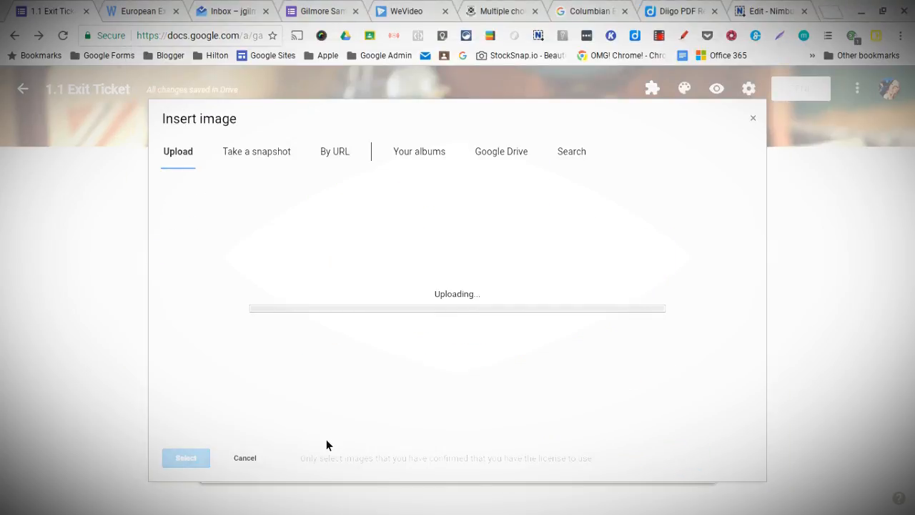
- Add a third answer option and insert the pear file from Downloads as its image
scroll(289, 426, "down", 2)
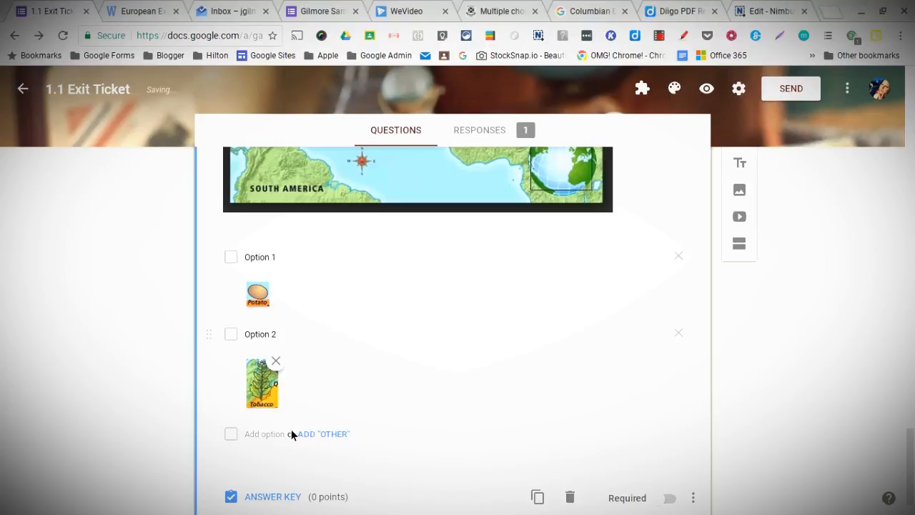
left_click(263, 399)
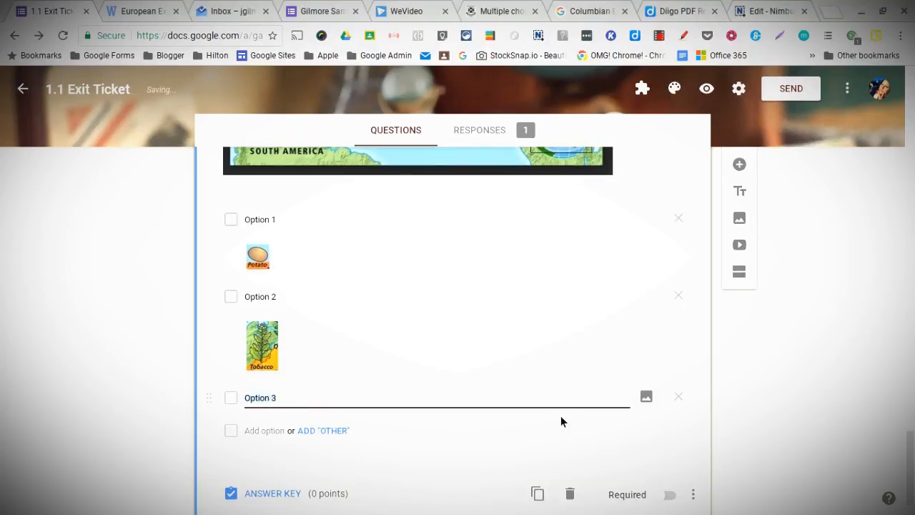
left_click(646, 397)
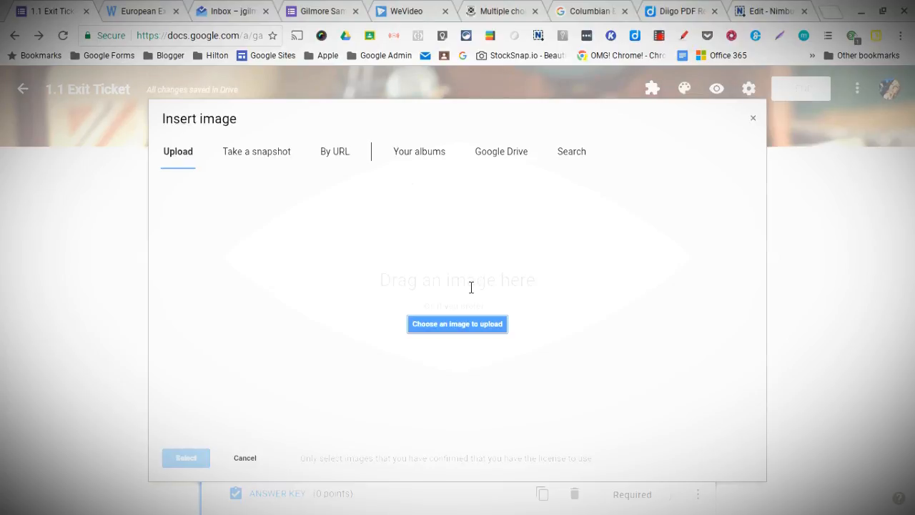
left_click(482, 324)
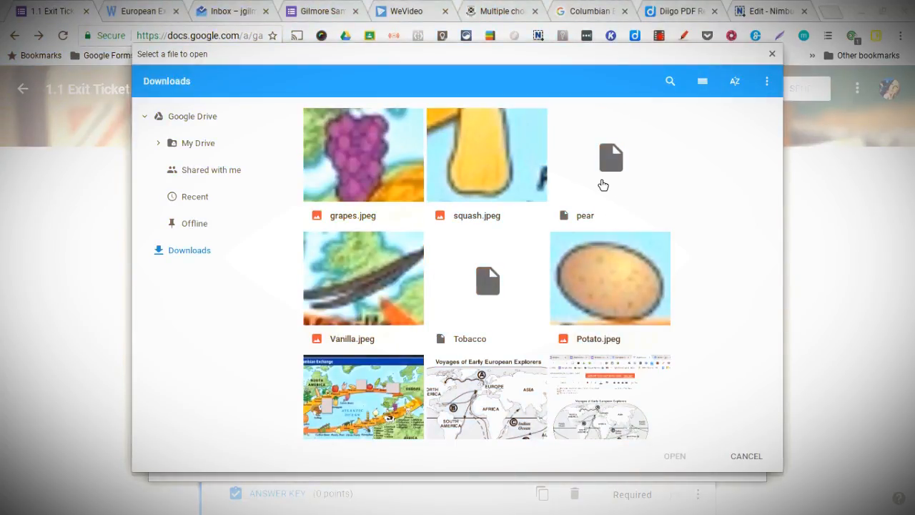
left_click(600, 185)
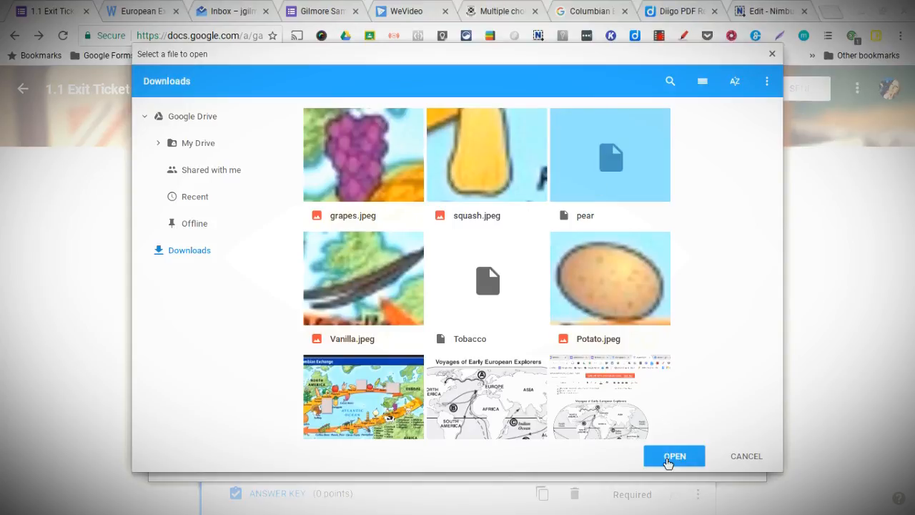
left_click(673, 456)
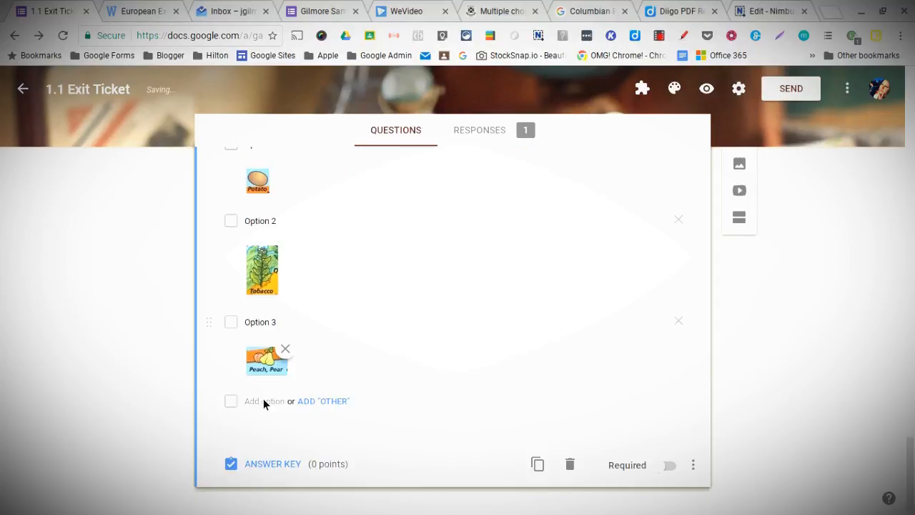
- Add a fourth answer option and insert Vanilla.jpeg from Downloads as its image
left_click(273, 388)
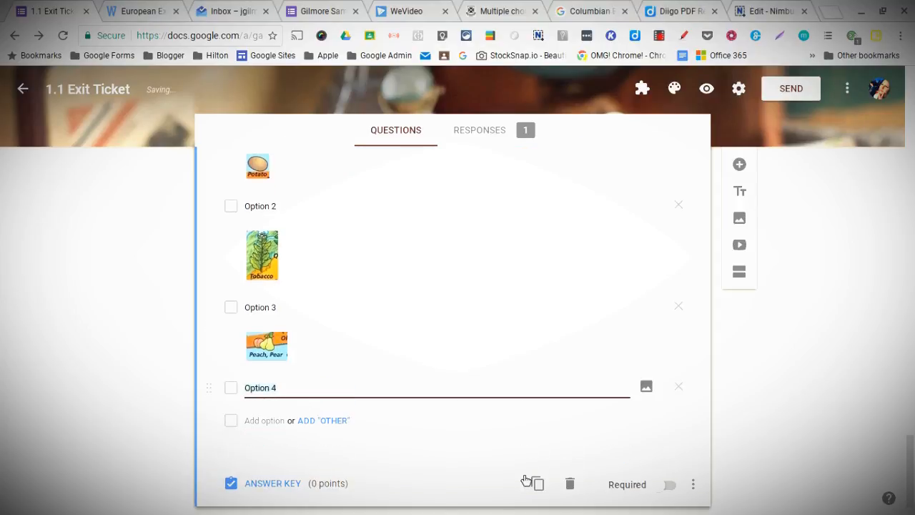
left_click(651, 387)
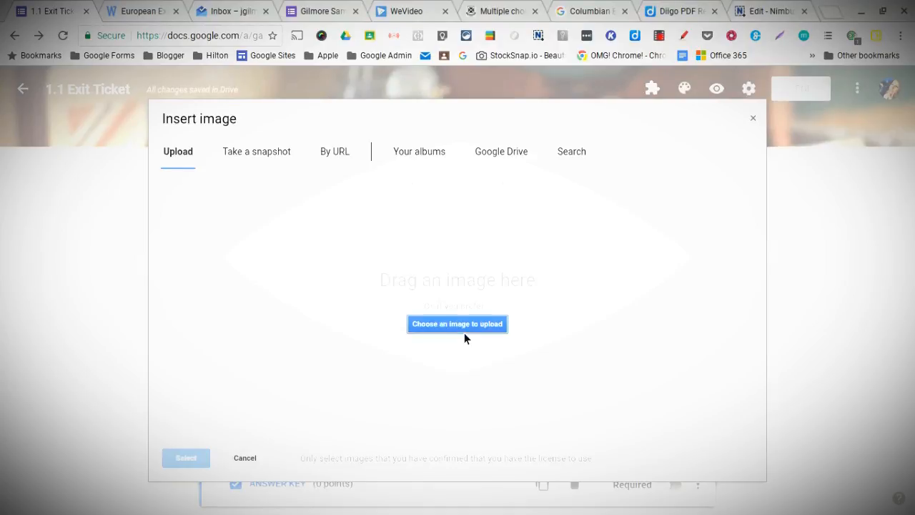
left_click(465, 327)
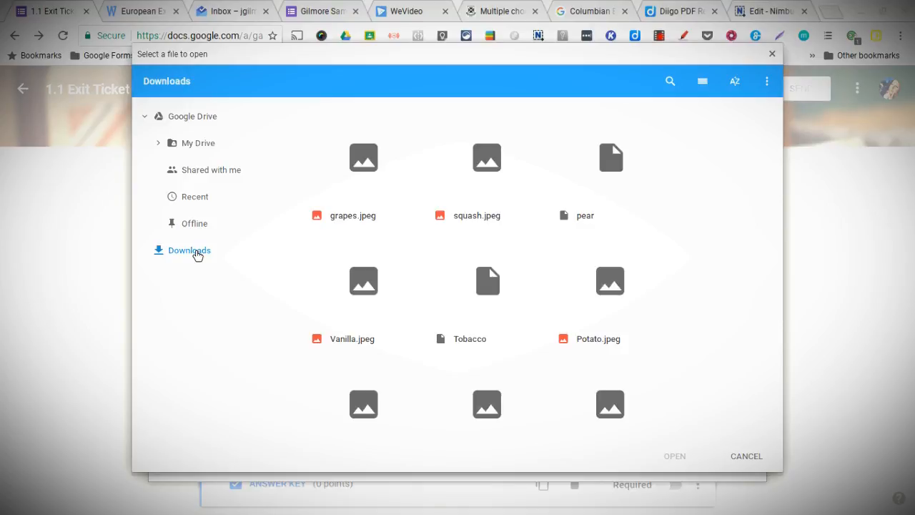
left_click(373, 296)
left_click(678, 465)
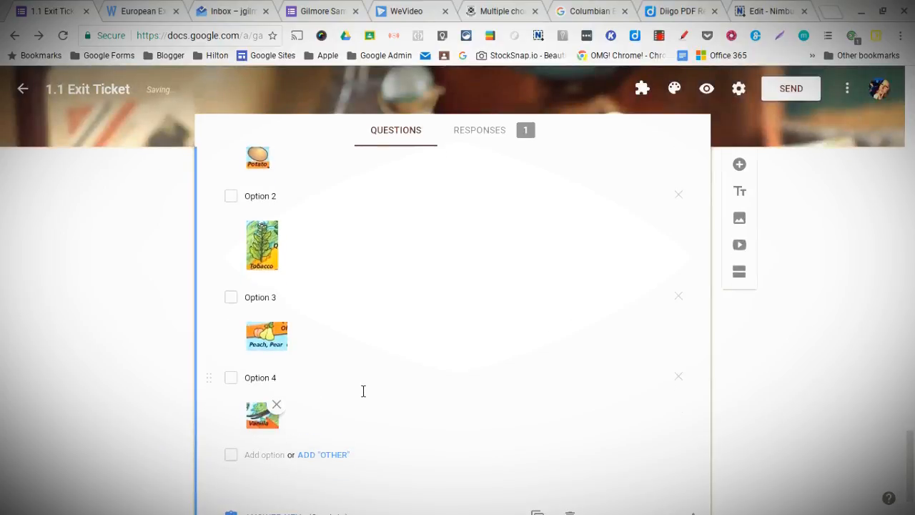
- Open the answer key of the Columbian Exchange question and set its value to 3 points
scroll(364, 387, "up", 3)
scroll(365, 364, "down", 3)
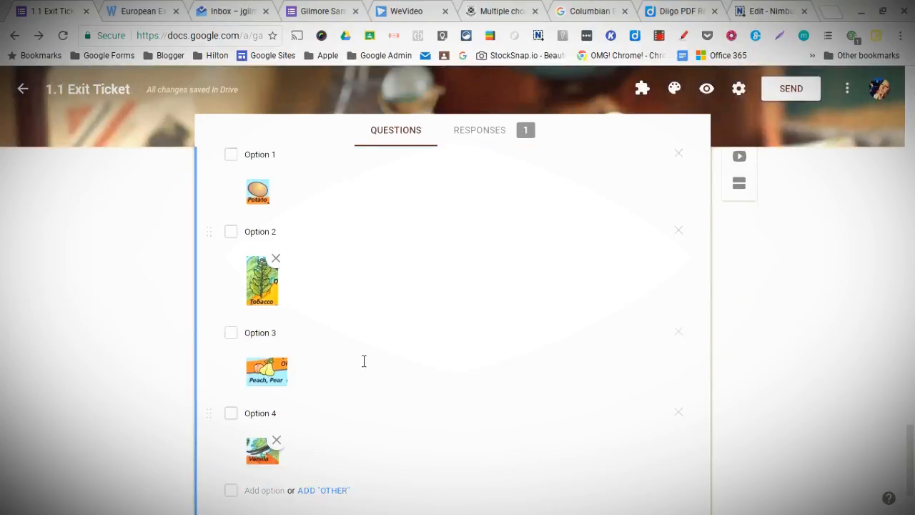
scroll(363, 361, "down", 2)
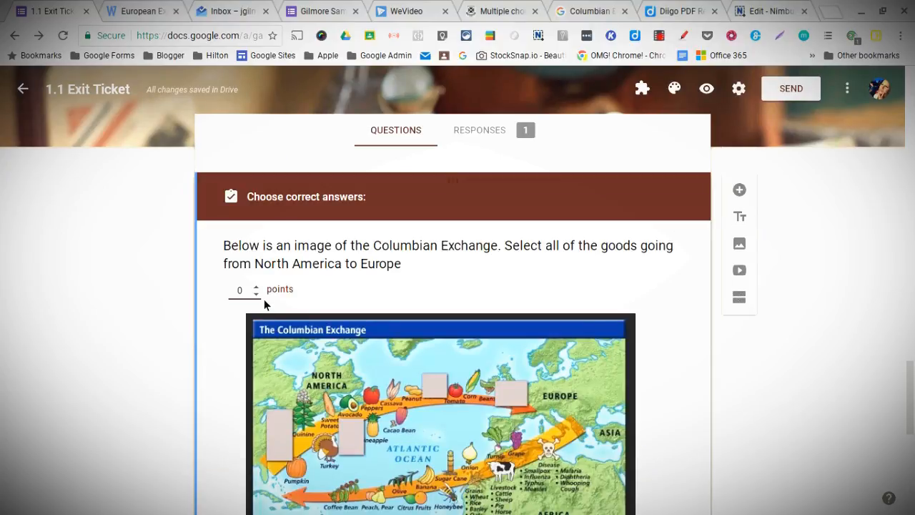
scroll(336, 387, "down", 6)
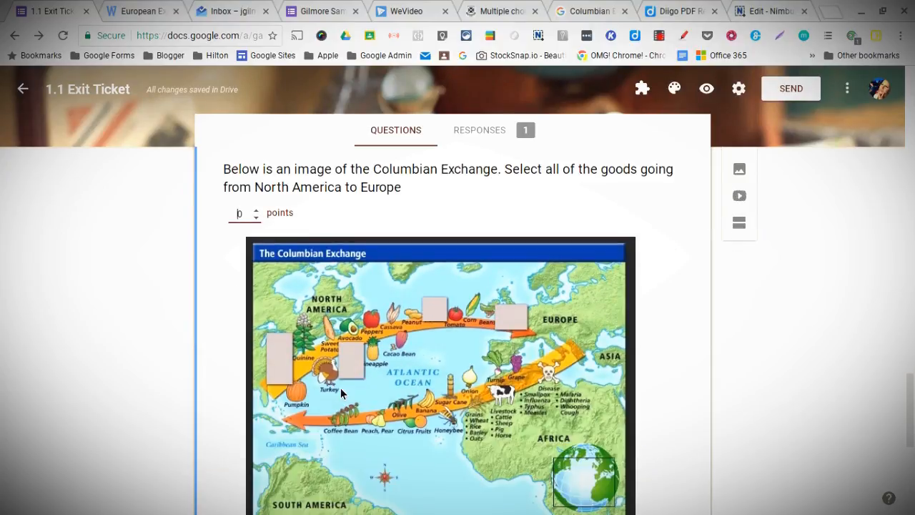
scroll(347, 386, "up", 1)
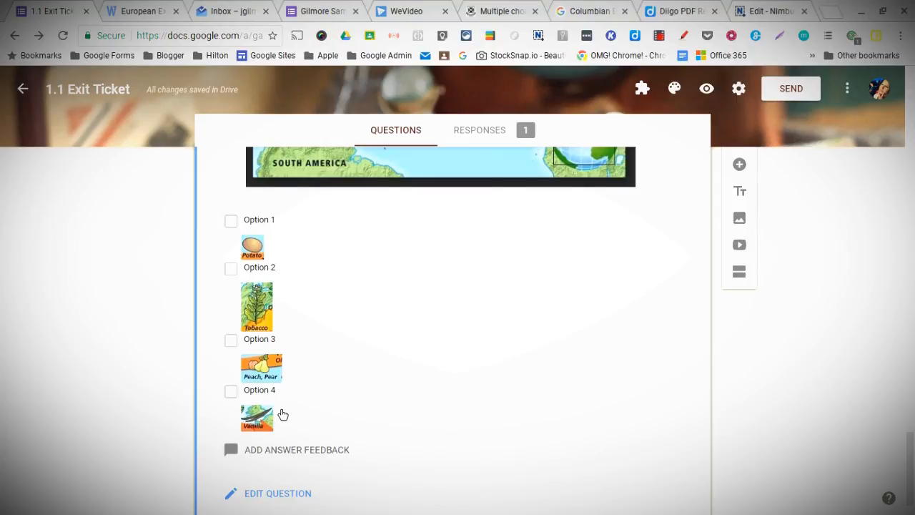
scroll(279, 400, "up", 7)
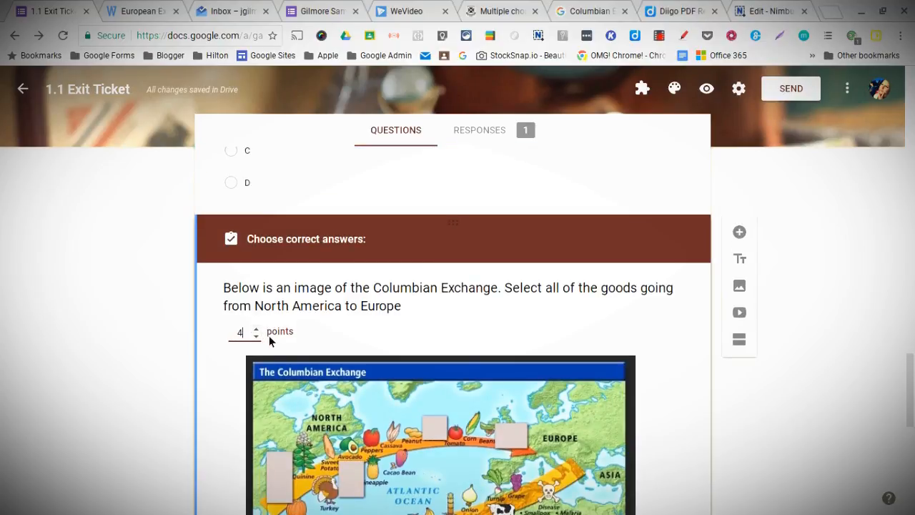
scroll(390, 359, "down", 3)
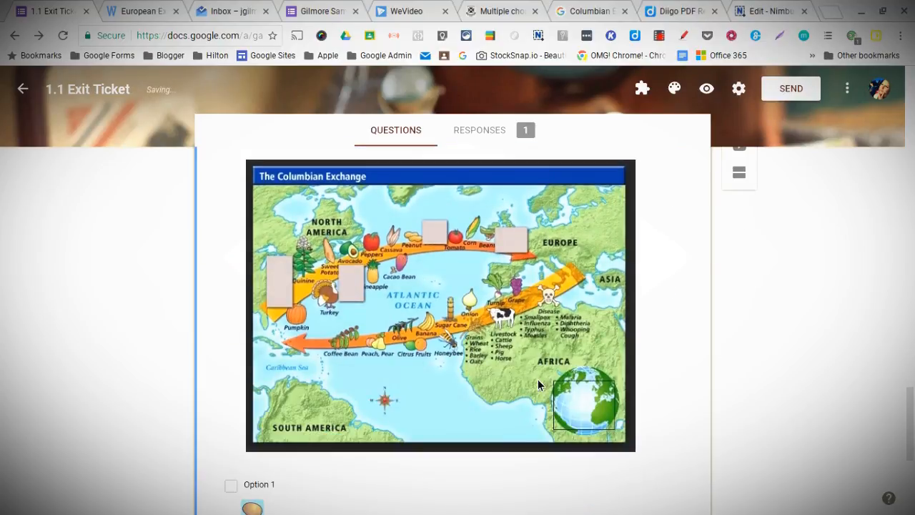
scroll(540, 385, "down", 2)
scroll(543, 385, "down", 3)
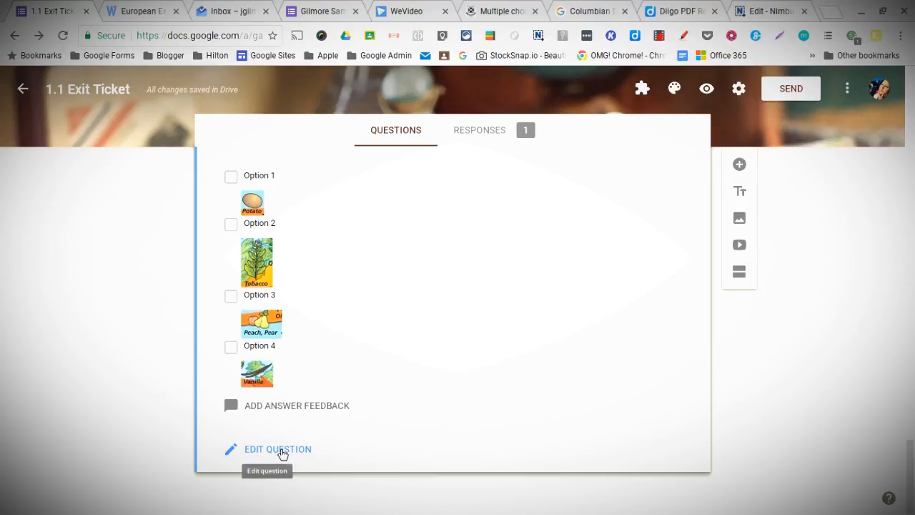
- Open the preview of the form and enter a first name in the Name question
scroll(496, 394, "up", 1)
scroll(498, 395, "up", 3)
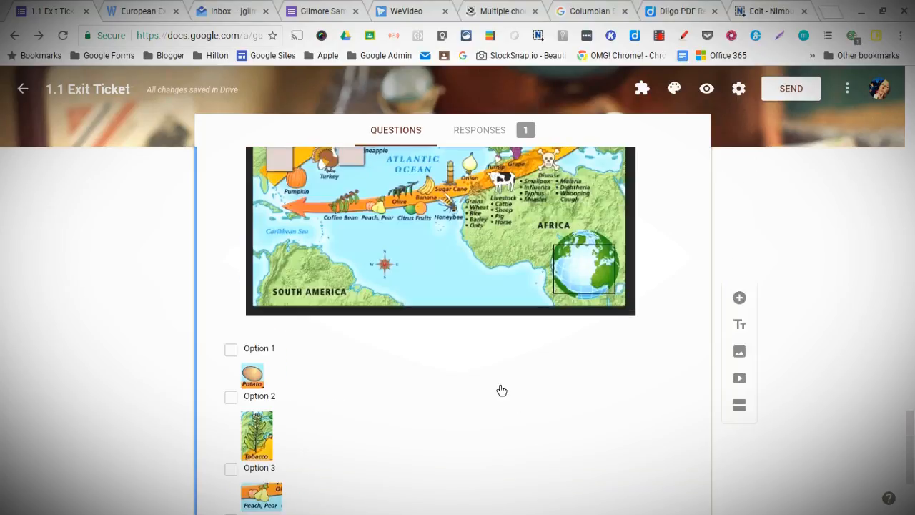
scroll(501, 390, "up", 10)
scroll(498, 362, "up", 10)
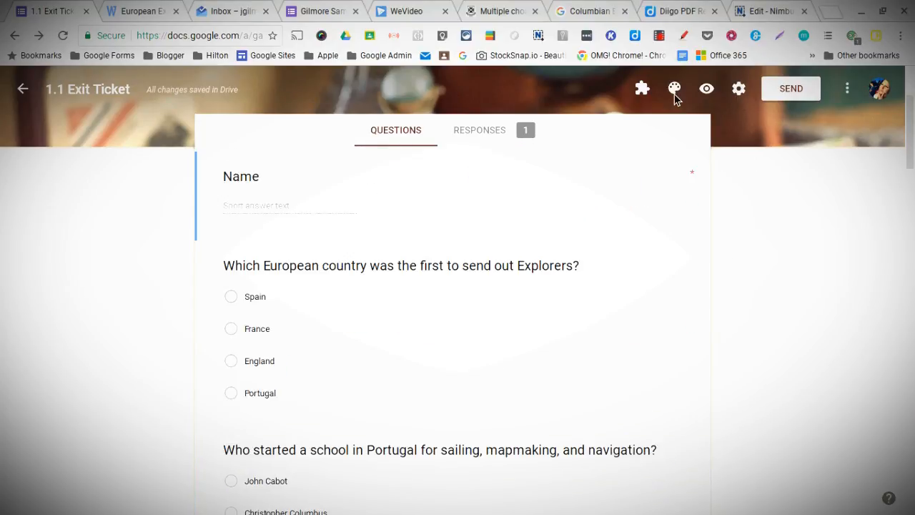
left_click(707, 90)
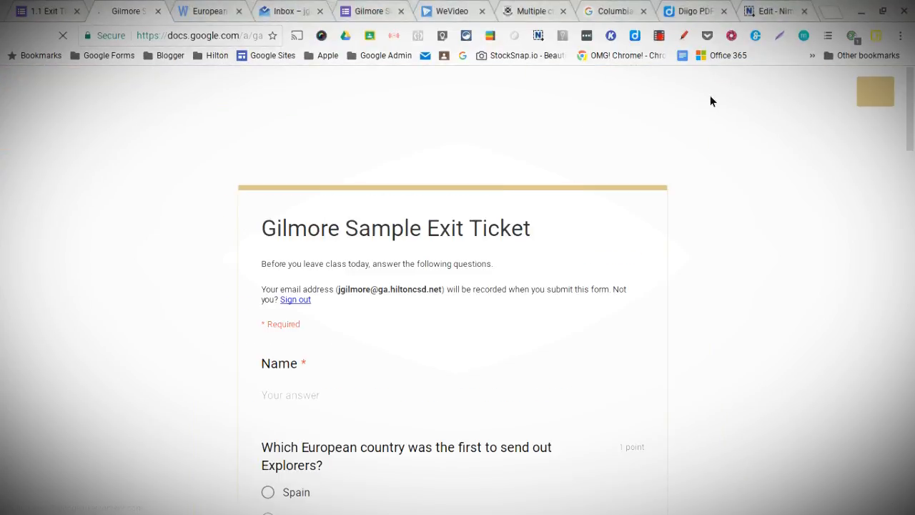
left_click(312, 405)
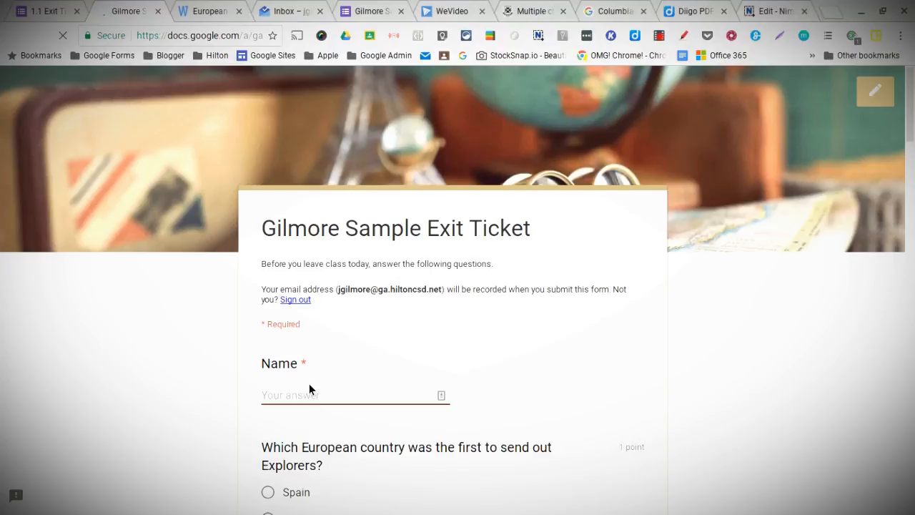
type("Jacqui")
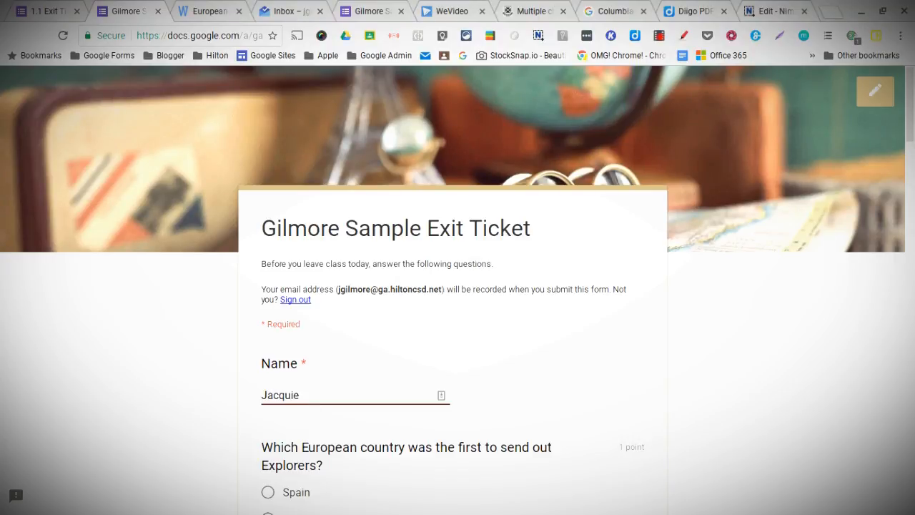
type("e")
- Answer the first-explorers question with Spain and the Portuguese sailing school question with Prince Henry "the Navigator"
scroll(332, 366, "down", 2)
left_click(277, 335)
scroll(331, 390, "down", 3)
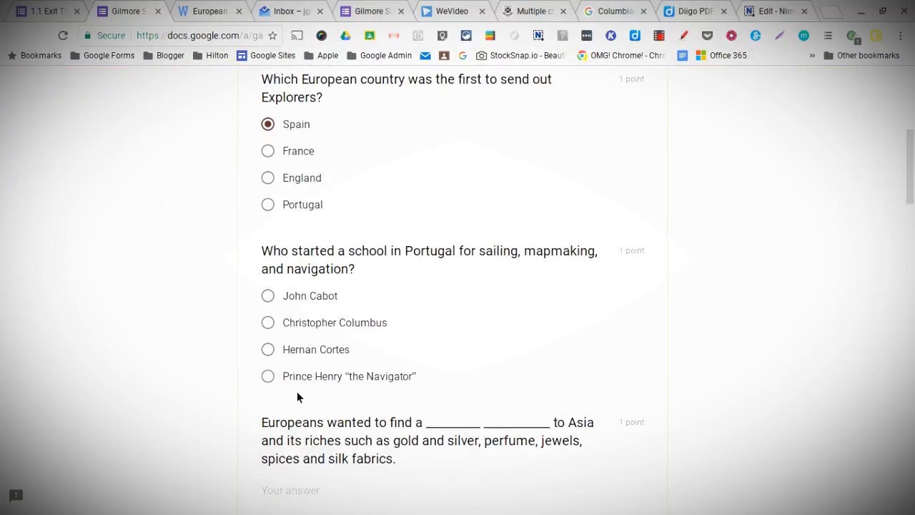
left_click(279, 381)
- Fill in "trade route" for the riches of Asia question and "Spanish" for the explorer (1451-1506) question
scroll(417, 403, "down", 2)
left_click(323, 394)
type("trade route")
scroll(322, 382, "down", 2)
left_click(302, 352)
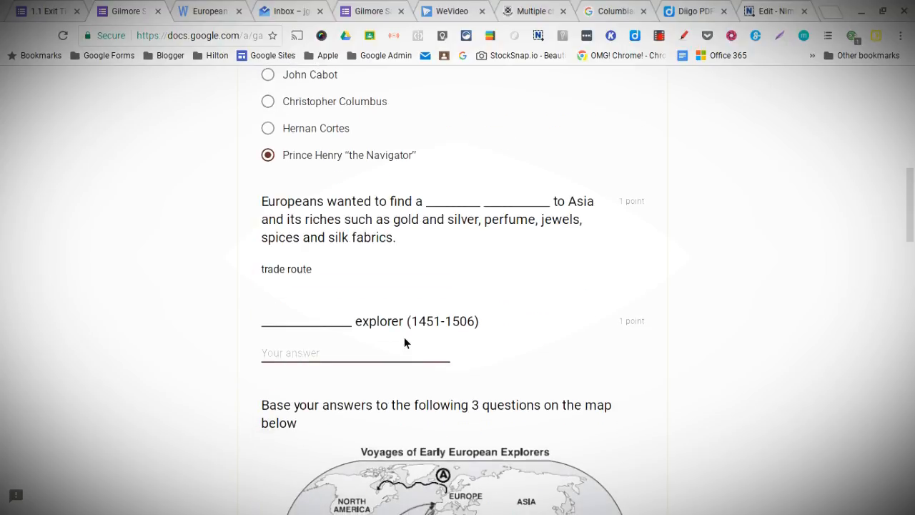
type("spanish")
key("BackSpace")
type("S")
key("BackSpace")
type("S")
- Choose route D as the answer for Vasco da Gama's voyage below the explorers map
scroll(474, 390, "down", 1)
scroll(479, 377, "down", 3)
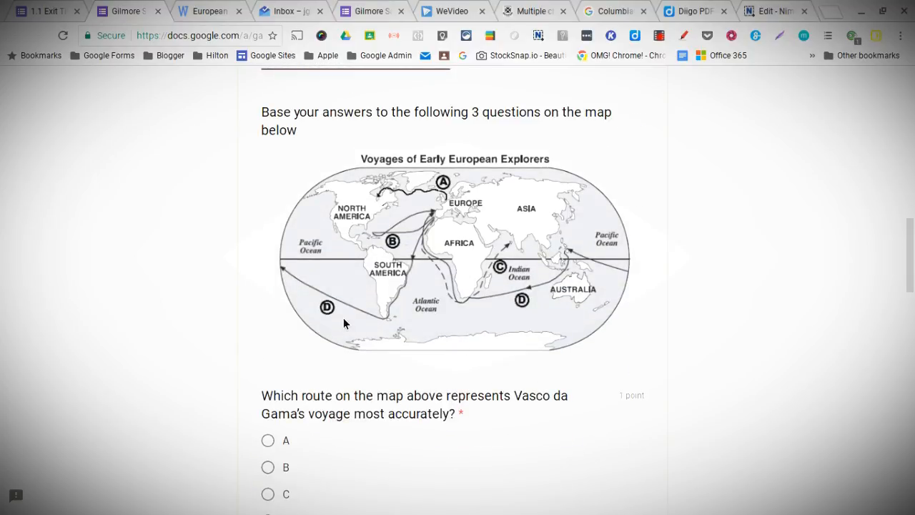
scroll(343, 317, "down", 1)
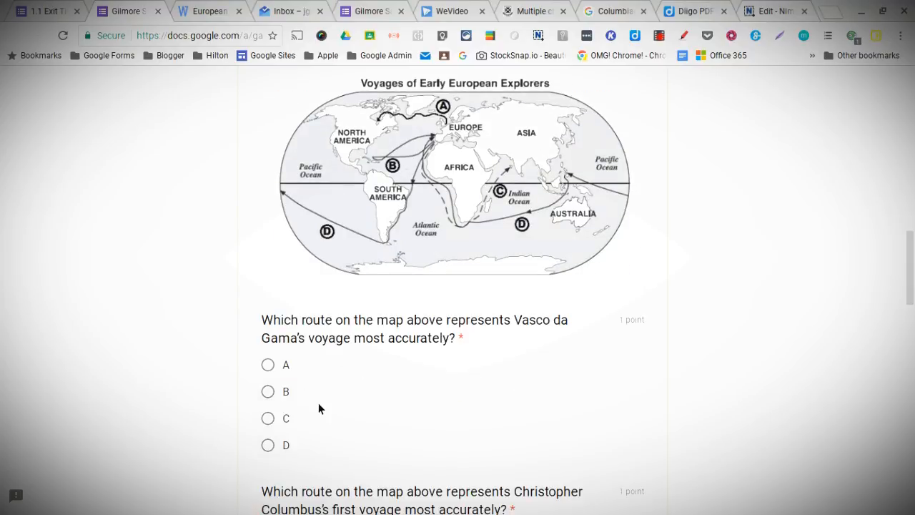
left_click(269, 444)
- Choose route B as the answer for Christopher Columbus's first voyage
scroll(293, 485, "down", 3)
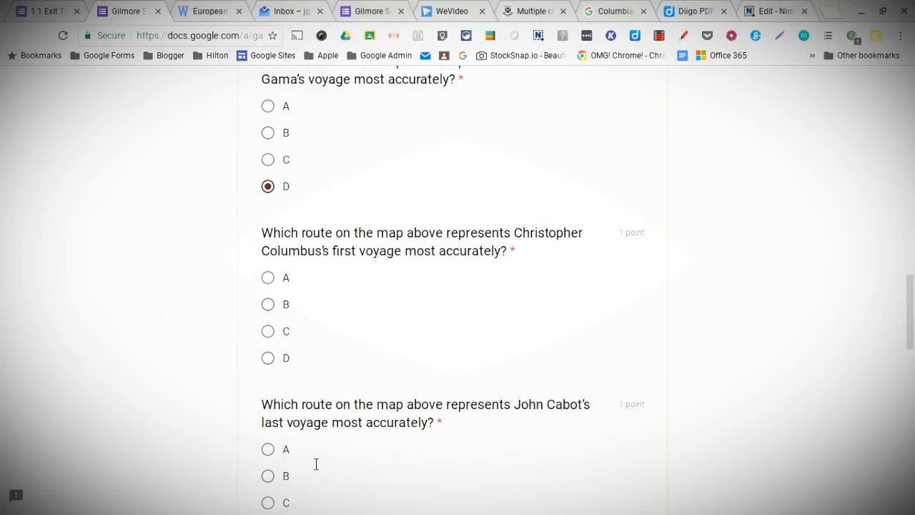
scroll(315, 453, "up", 1)
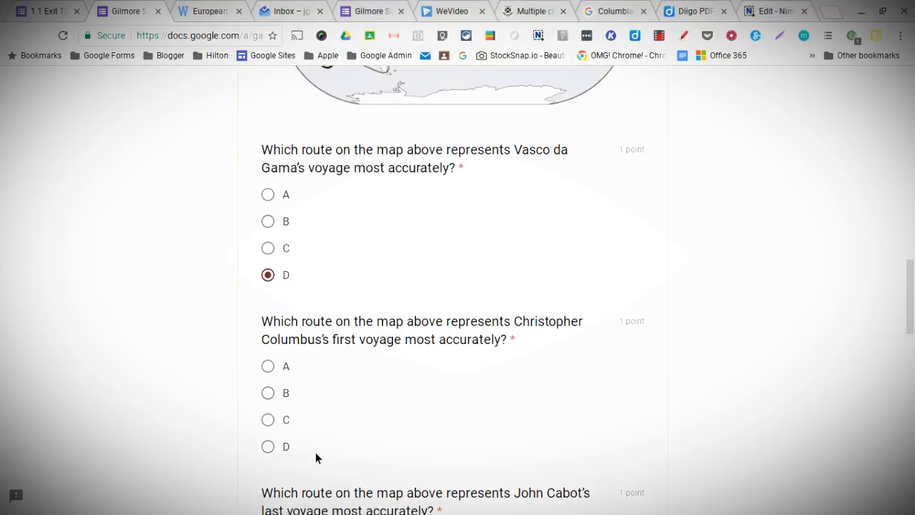
scroll(316, 454, "up", 5)
scroll(317, 458, "down", 5)
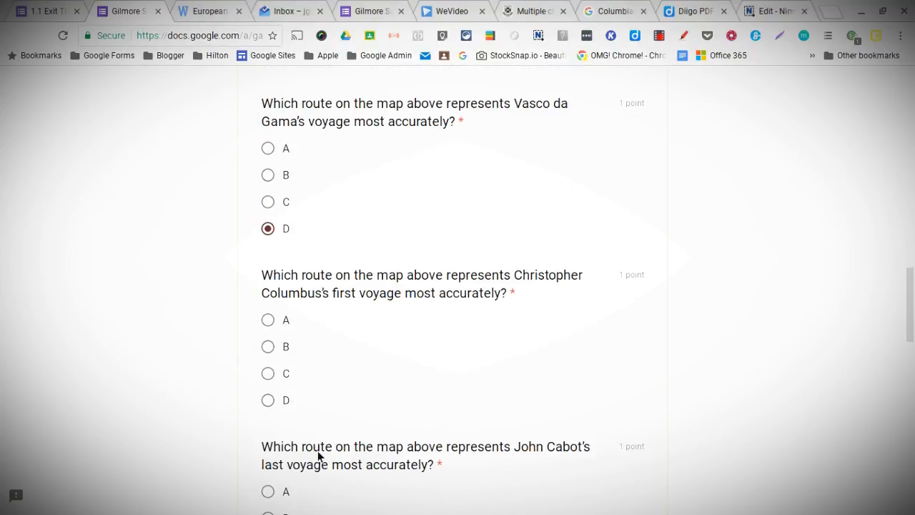
left_click(268, 347)
- Check the explorers map again and choose route C as the answer for John Cabot's last voyage
scroll(317, 429, "down", 2)
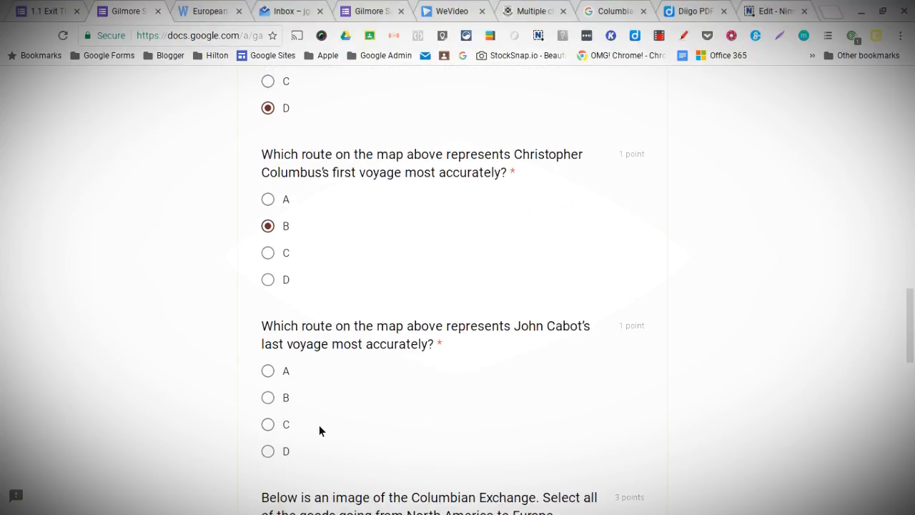
scroll(329, 429, "up", 10)
scroll(337, 425, "down", 5)
scroll(342, 425, "down", 3)
scroll(341, 425, "down", 6)
left_click(272, 317)
scroll(301, 301, "down", 1)
left_click(268, 276)
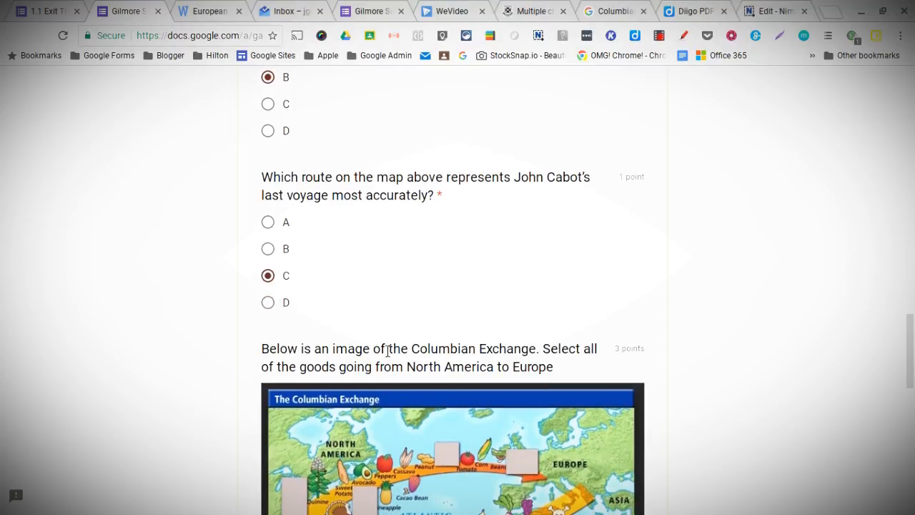
- Check the Columbian Exchange map and select Option 1 (Potato) and Option 2 (Tobacco) as goods going from North America to Europe
scroll(387, 351, "down", 5)
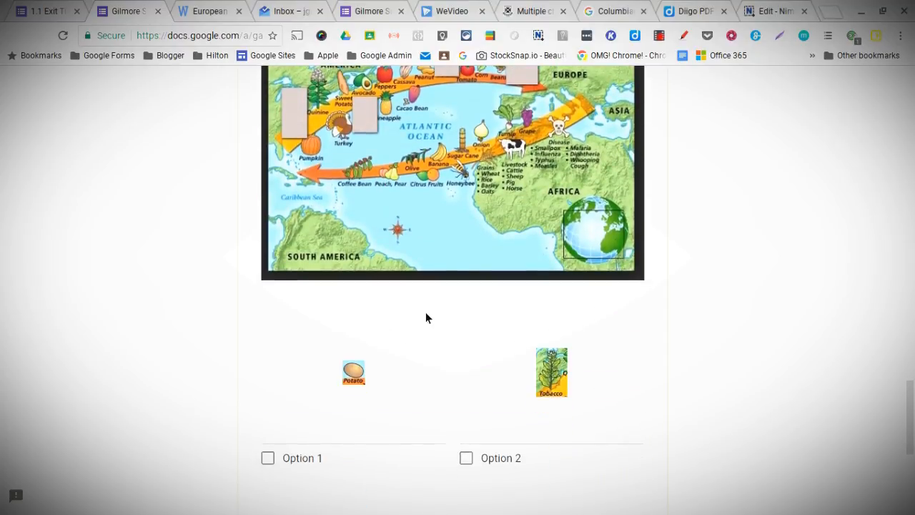
scroll(361, 441, "down", 1)
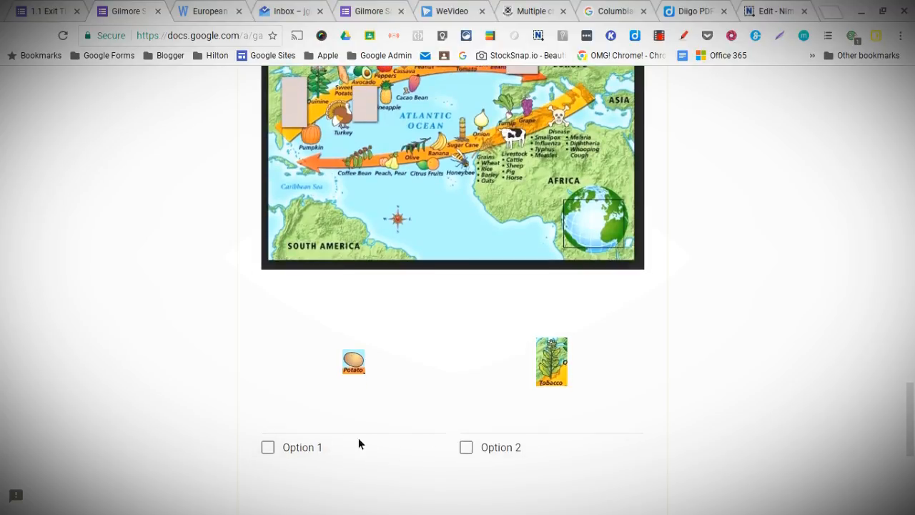
scroll(432, 421, "up", 6)
scroll(451, 362, "down", 2)
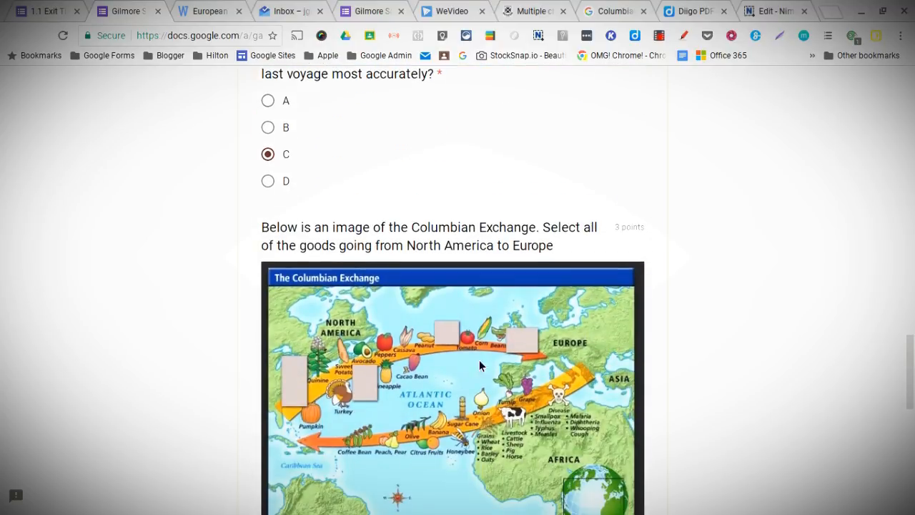
scroll(383, 348, "down", 2)
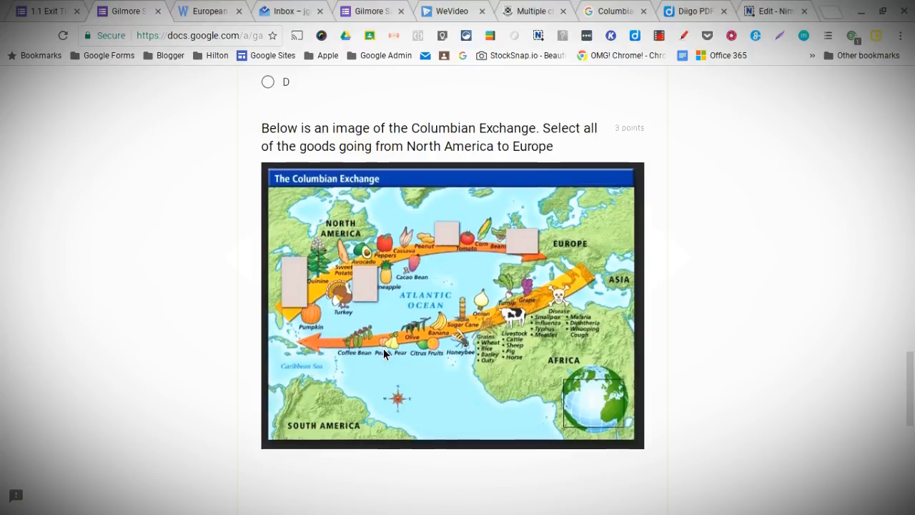
scroll(388, 352, "down", 4)
left_click(280, 303)
scroll(526, 293, "down", 1)
left_click(466, 239)
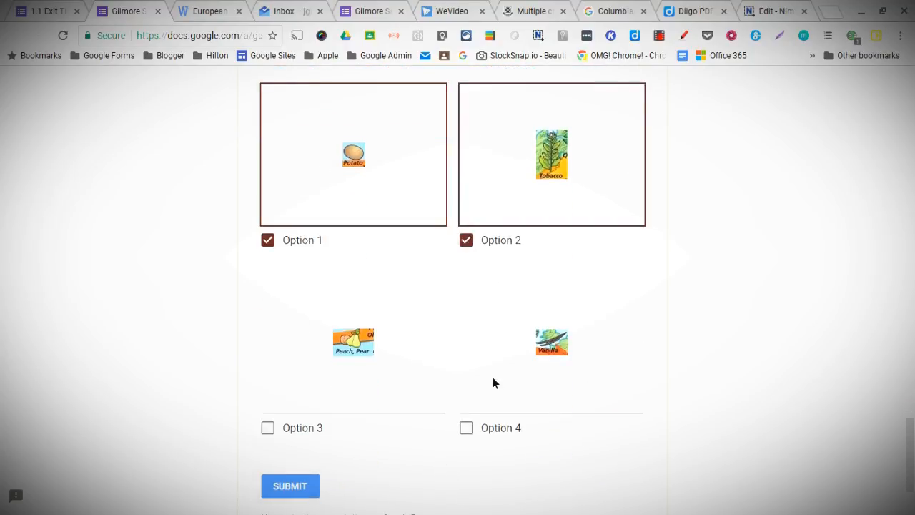
- Submit the completed exit ticket with only the Potato and Tobacco options selected in the Columbian Exchange question
left_click(469, 429)
left_click(471, 431)
scroll(431, 443, "down", 1)
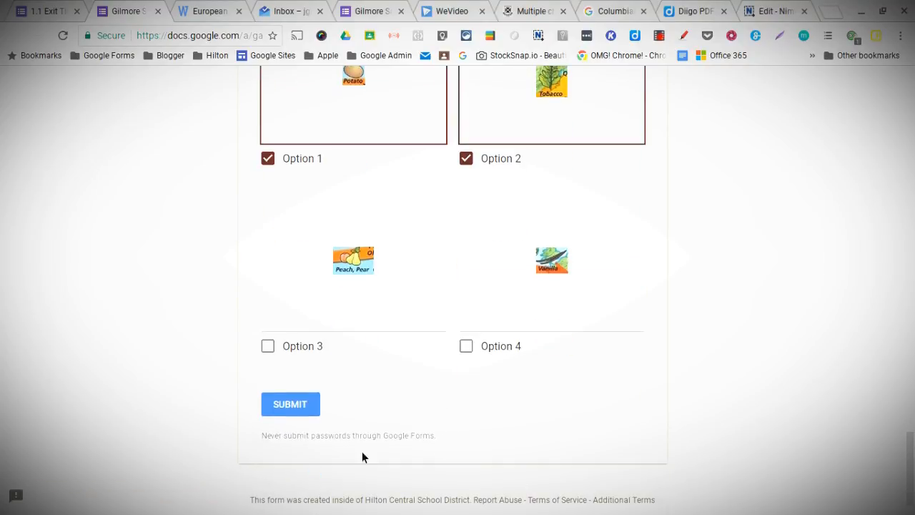
left_click(298, 416)
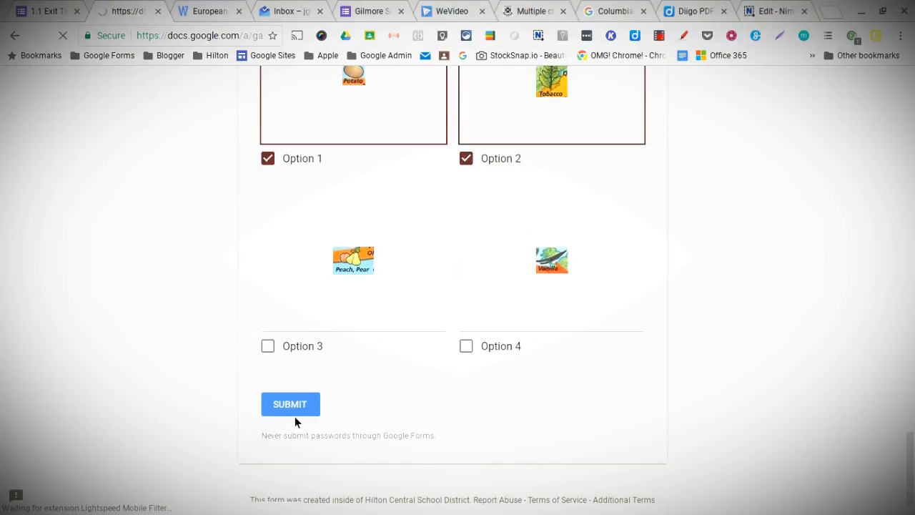
left_click(482, 262)
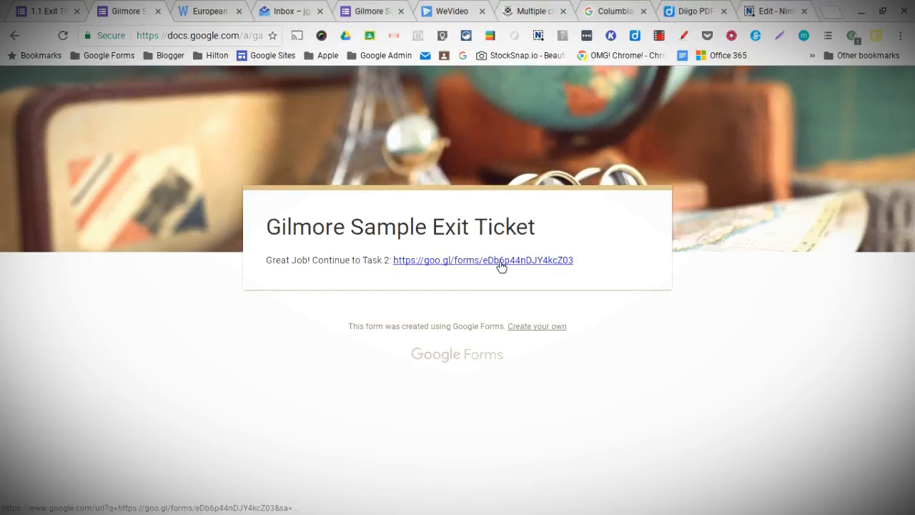
- Return to the 1.1 Exit Ticket editor, review the response scores and open the second individual response
left_click(34, 11)
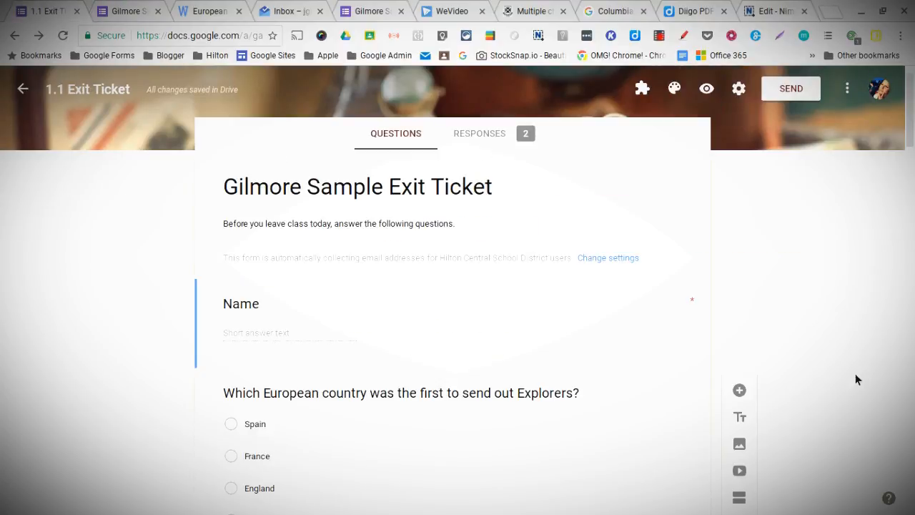
left_click(487, 143)
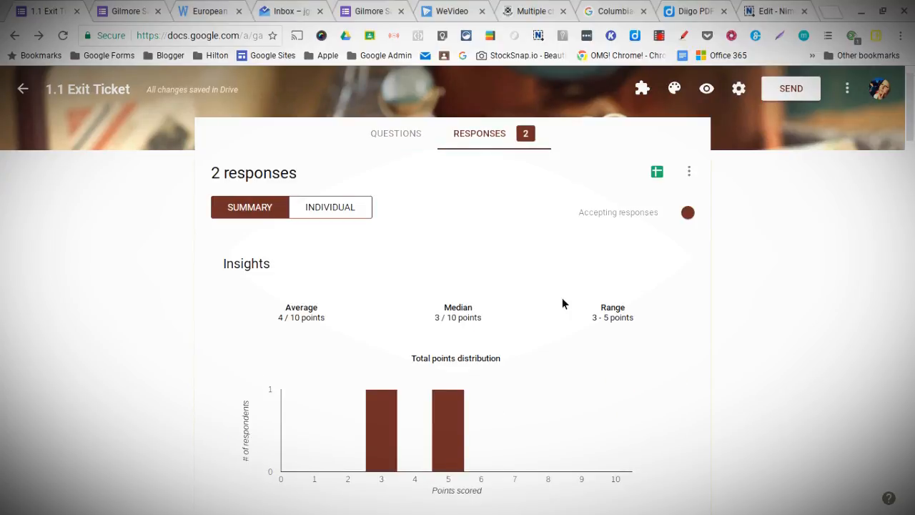
scroll(562, 297, "down", 2)
scroll(558, 297, "down", 2)
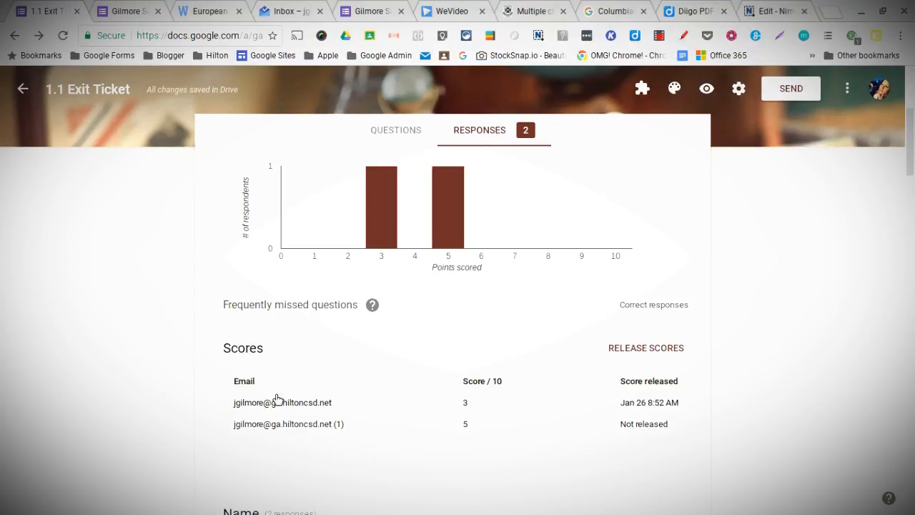
scroll(279, 425, "down", 3)
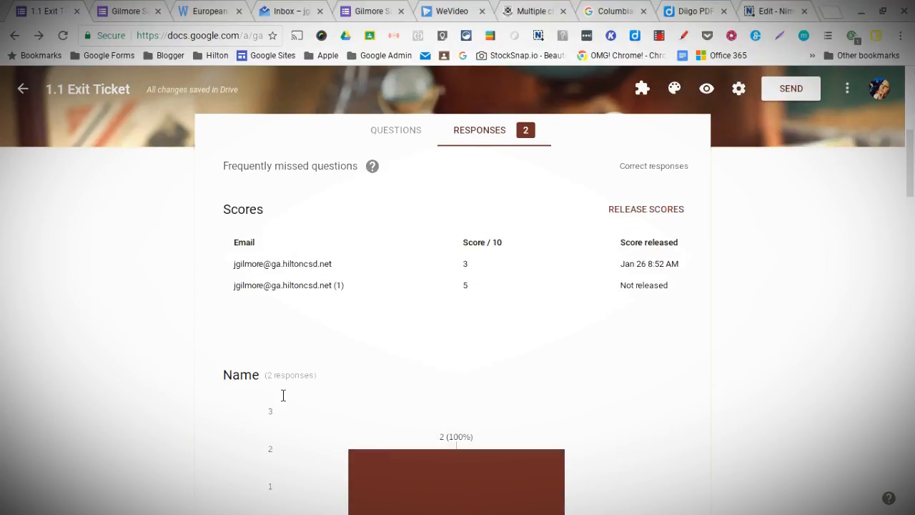
left_click(282, 257)
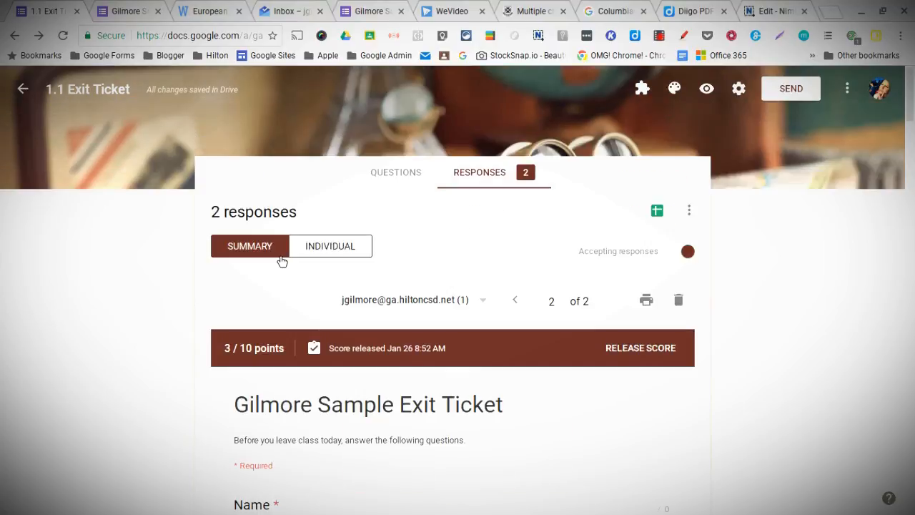
- Award 1 point each to the "trade route" answer and the "Spanish" explorer answer in the individual response
scroll(351, 384, "down", 2)
scroll(641, 407, "down", 3)
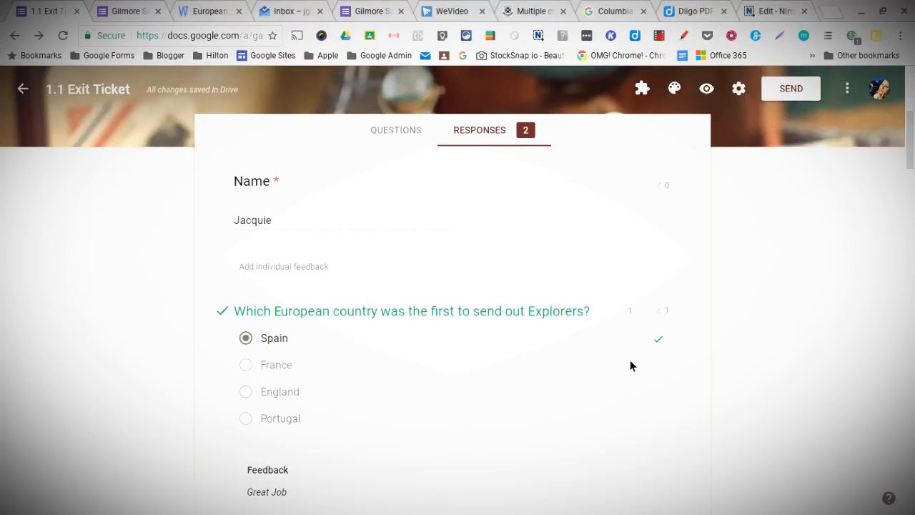
scroll(630, 360, "down", 5)
scroll(621, 384, "down", 2)
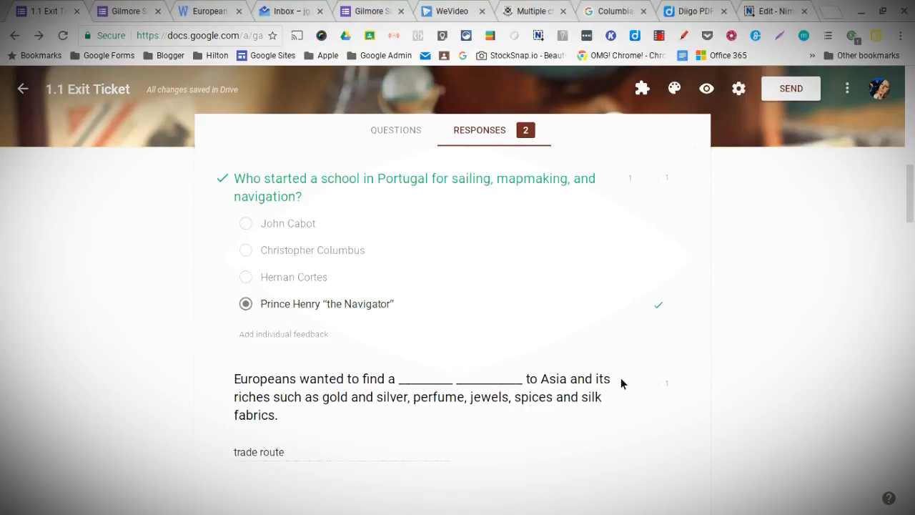
scroll(580, 329, "down", 1)
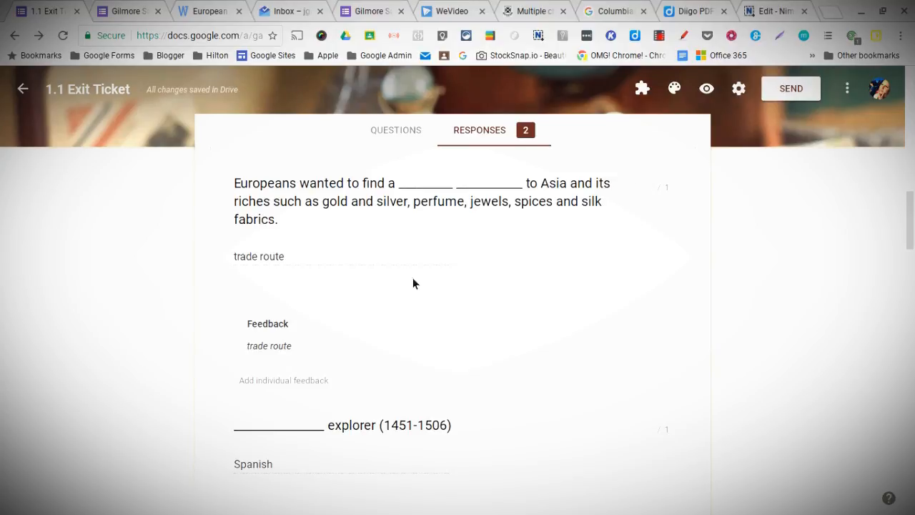
left_click(647, 182)
scroll(632, 266, "down", 2)
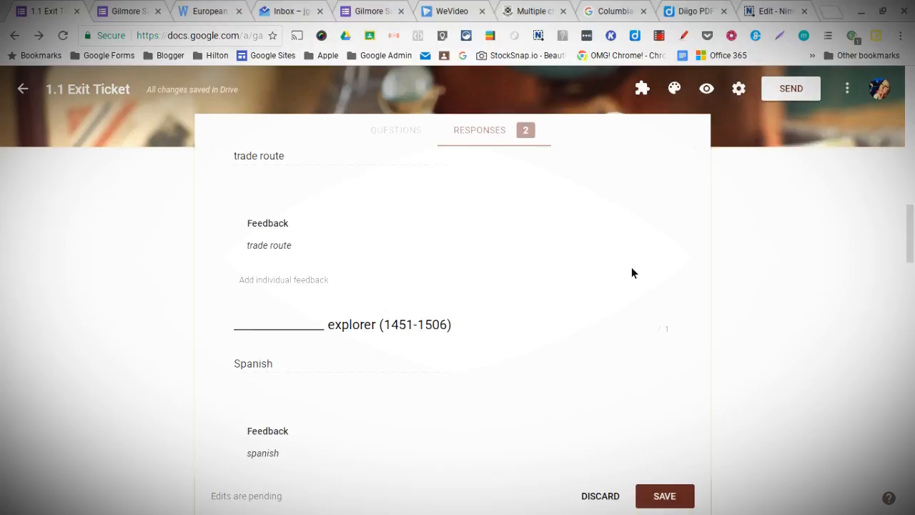
scroll(650, 315, "down", 1)
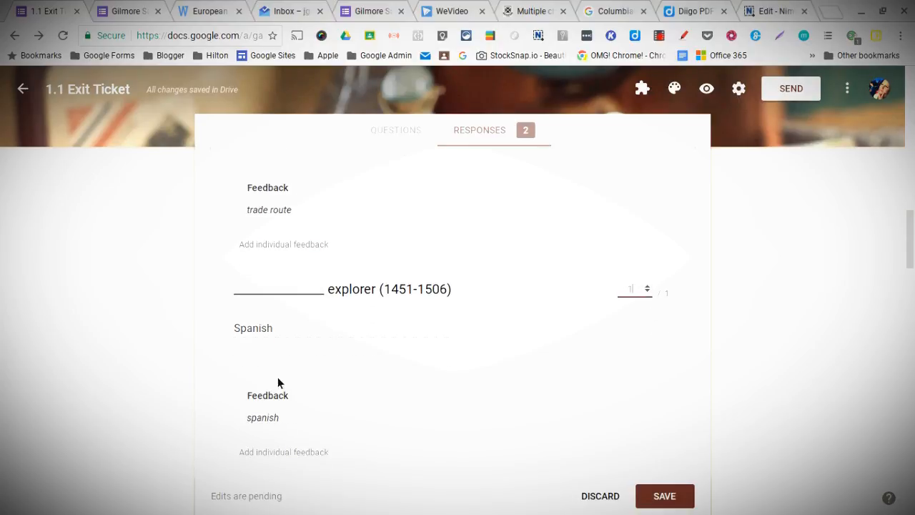
- Examine the marking of the three explorer route answers and the picture options chosen in the Columbian Exchange answer
scroll(277, 382, "down", 7)
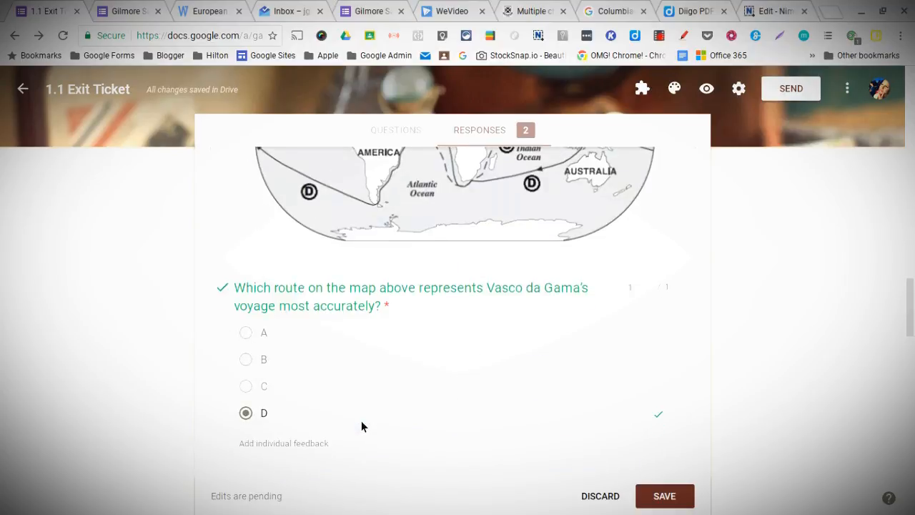
scroll(361, 427, "down", 1)
scroll(599, 377, "down", 5)
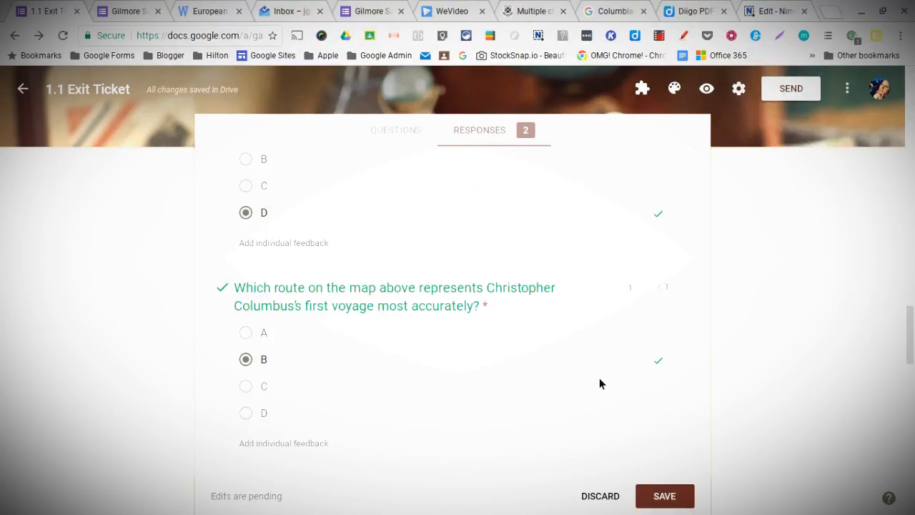
scroll(598, 377, "down", 5)
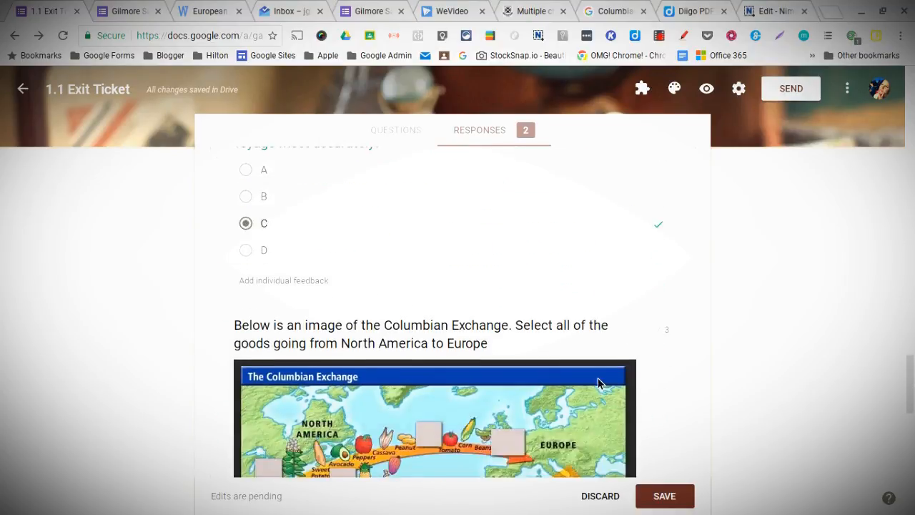
scroll(598, 384, "down", 4)
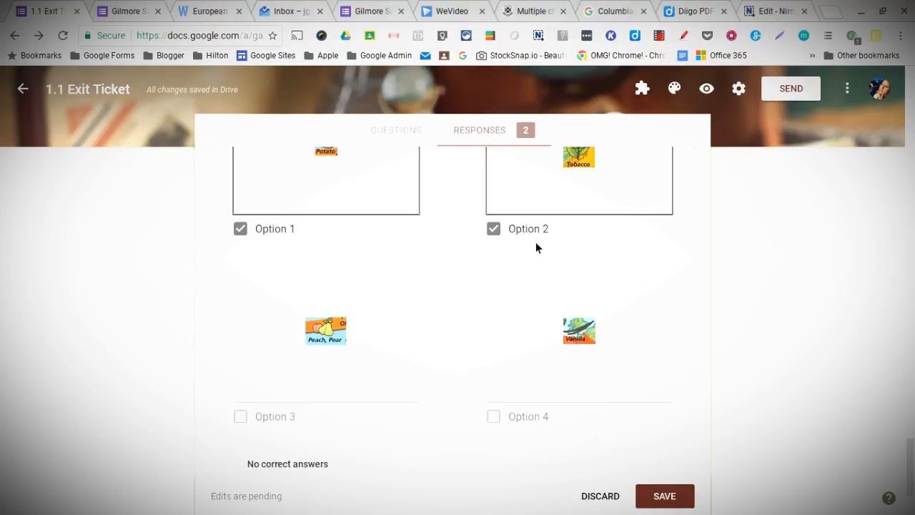
scroll(535, 247, "up", 1)
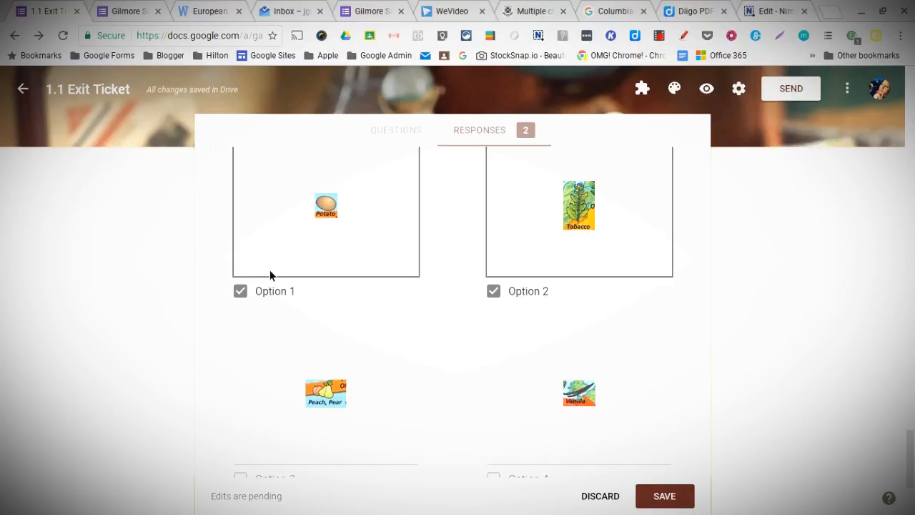
scroll(276, 282, "up", 1)
scroll(286, 297, "down", 4)
scroll(301, 304, "up", 2)
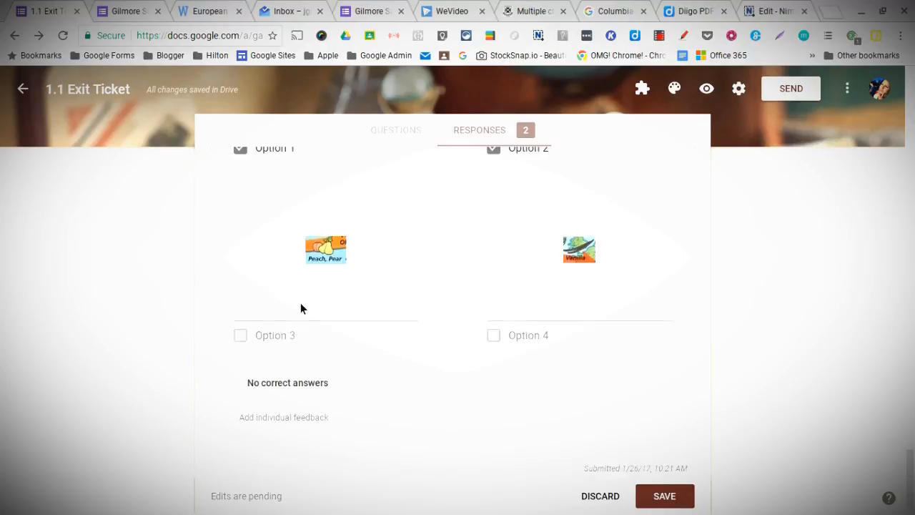
scroll(309, 308, "down", 2)
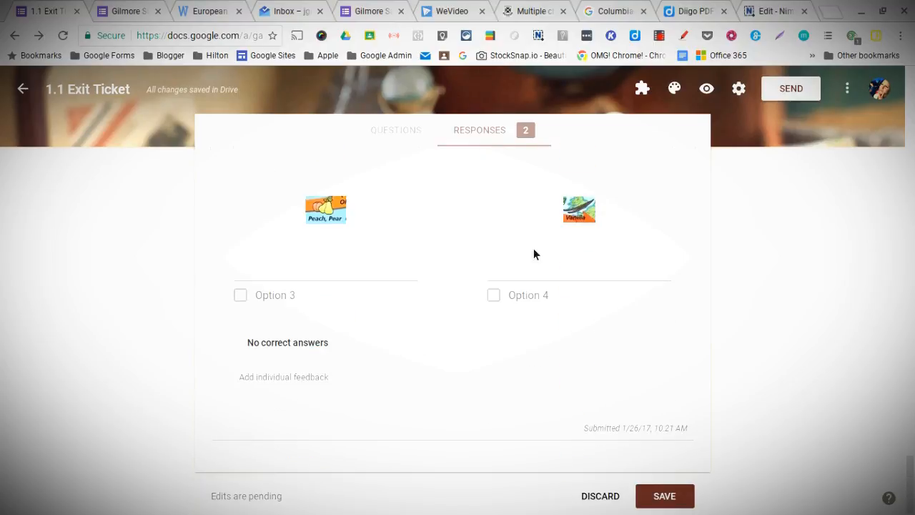
scroll(527, 302, "up", 2)
scroll(525, 307, "down", 2)
scroll(347, 322, "up", 3)
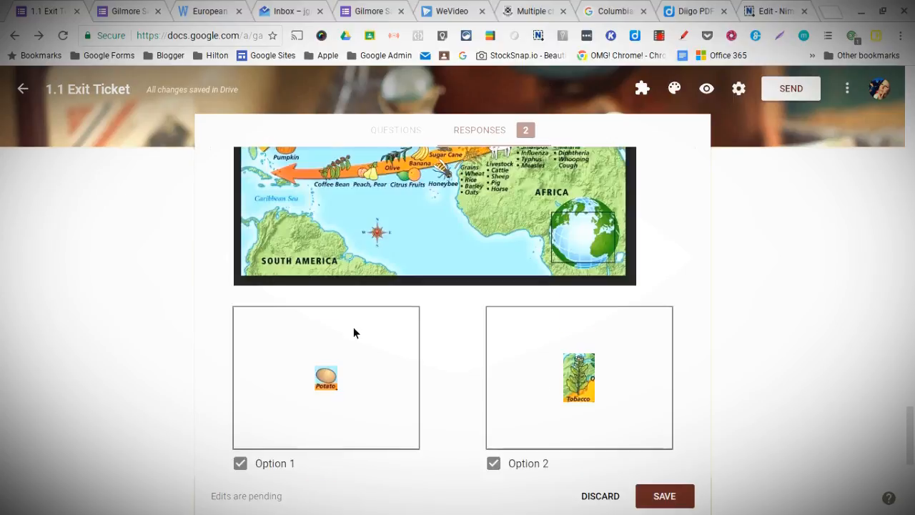
scroll(353, 332, "down", 1)
scroll(331, 360, "down", 4)
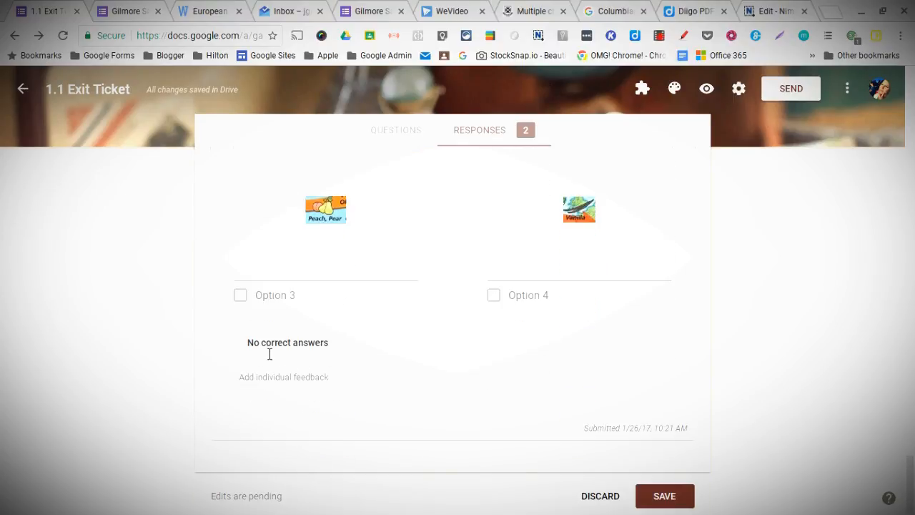
- Give the Columbian Exchange answer partial credit out of 3 points and save the grading edits
scroll(314, 351, "up", 5)
scroll(620, 382, "down", 1)
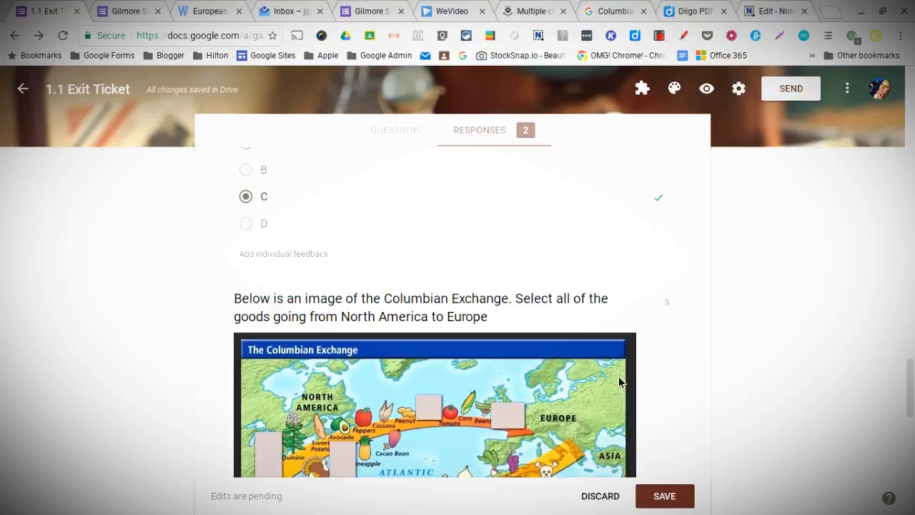
left_click(649, 298)
left_click(664, 494)
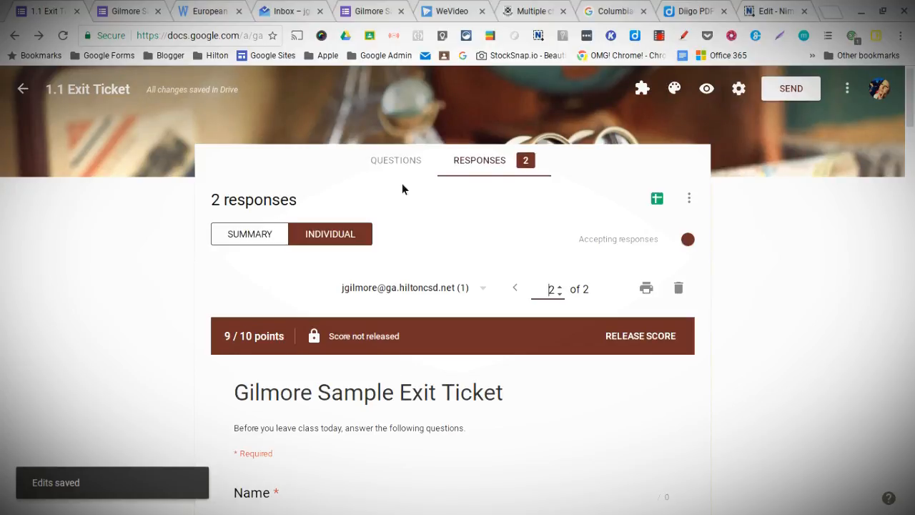
left_click(409, 163)
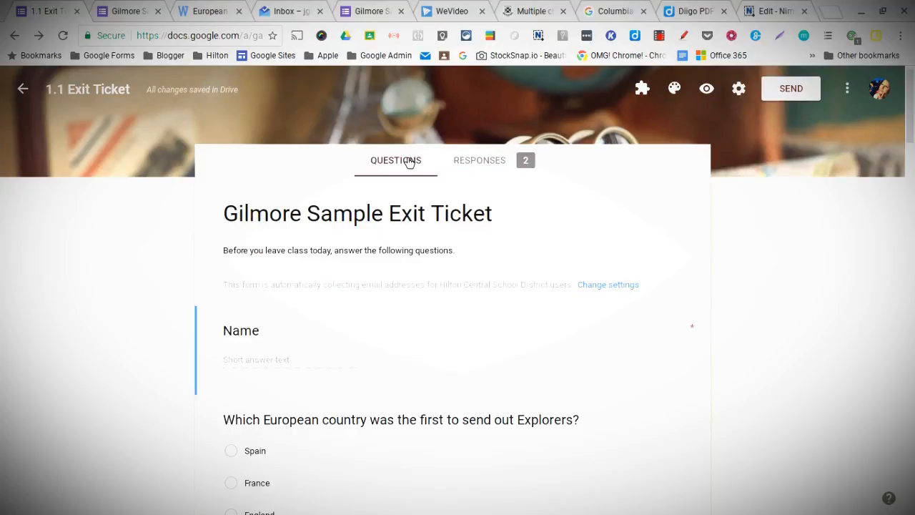
left_click(483, 173)
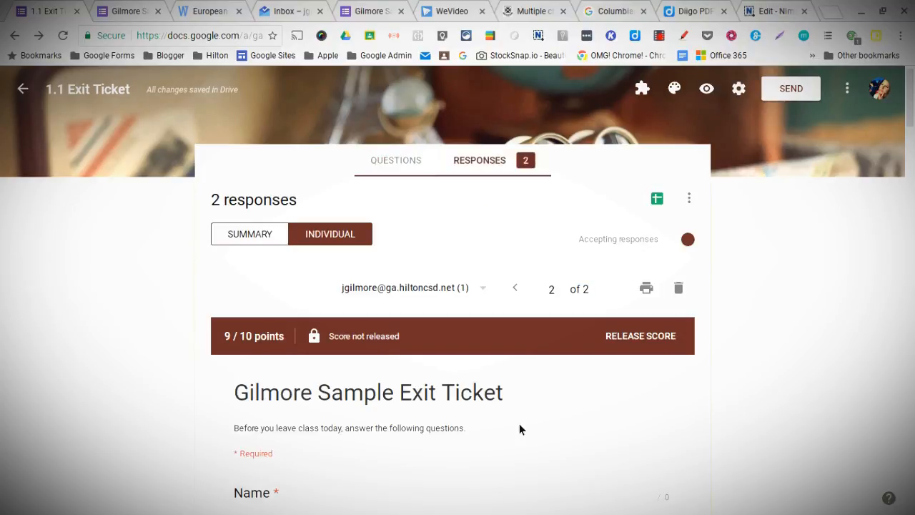
scroll(518, 430, "down", 10)
scroll(519, 433, "down", 10)
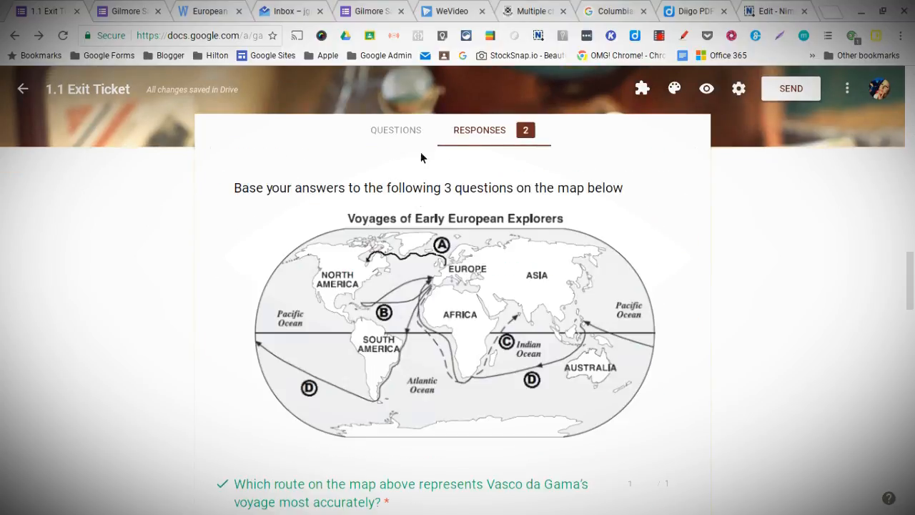
- Return to the form's questions and open the Columbian Exchange question for editing
left_click(398, 132)
scroll(507, 394, "down", 10)
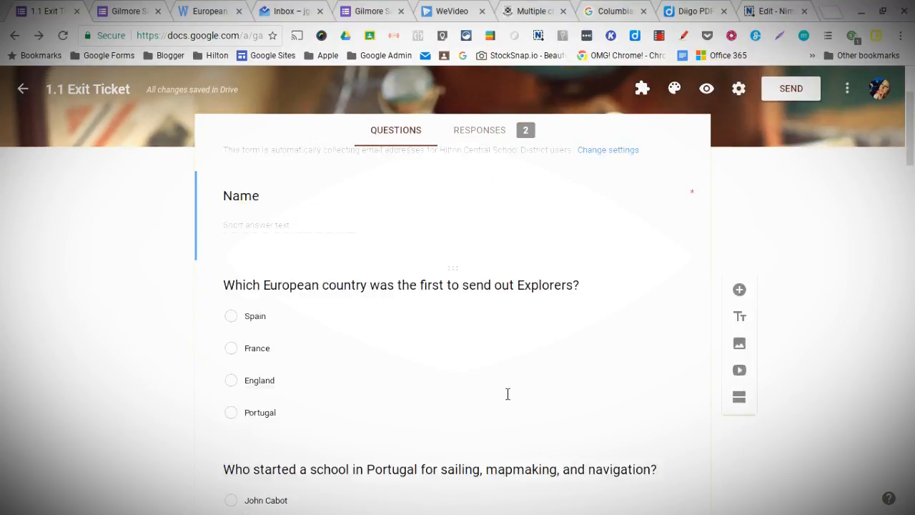
scroll(509, 442, "down", 5)
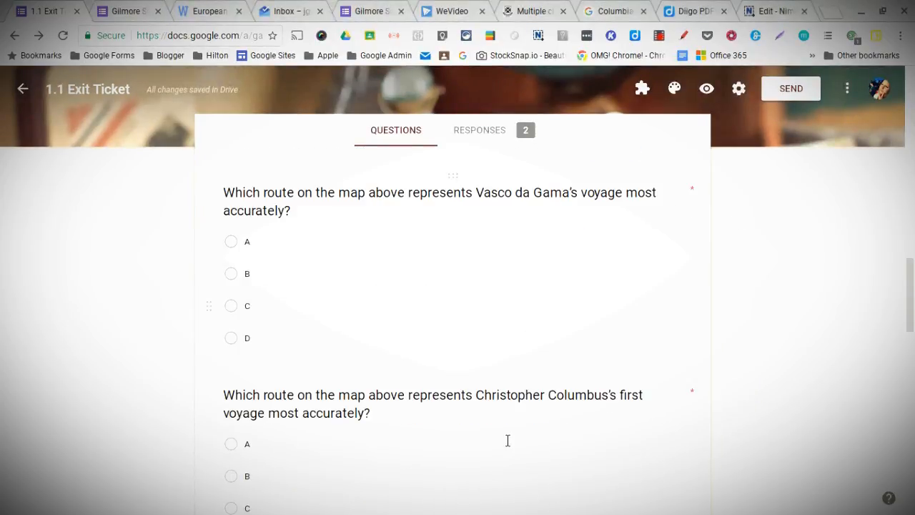
scroll(507, 441, "down", 10)
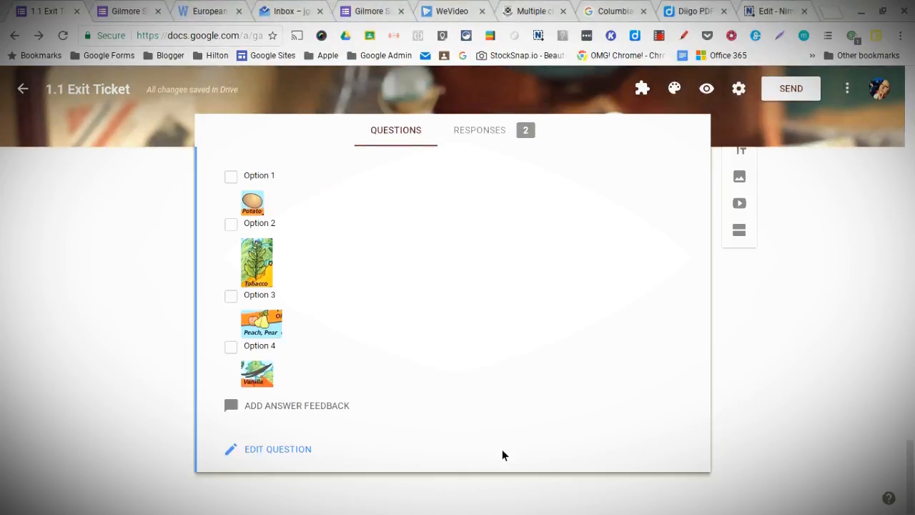
left_click(275, 449)
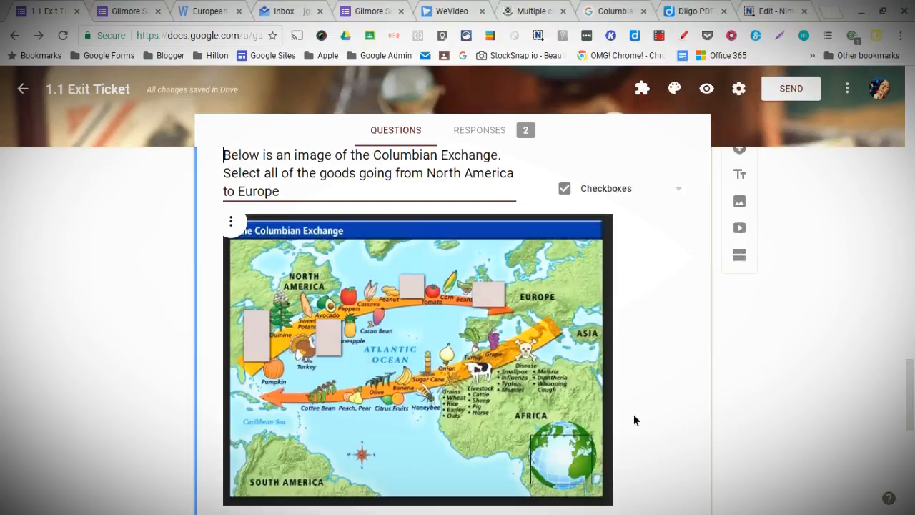
scroll(632, 418, "down", 3)
scroll(628, 423, "down", 6)
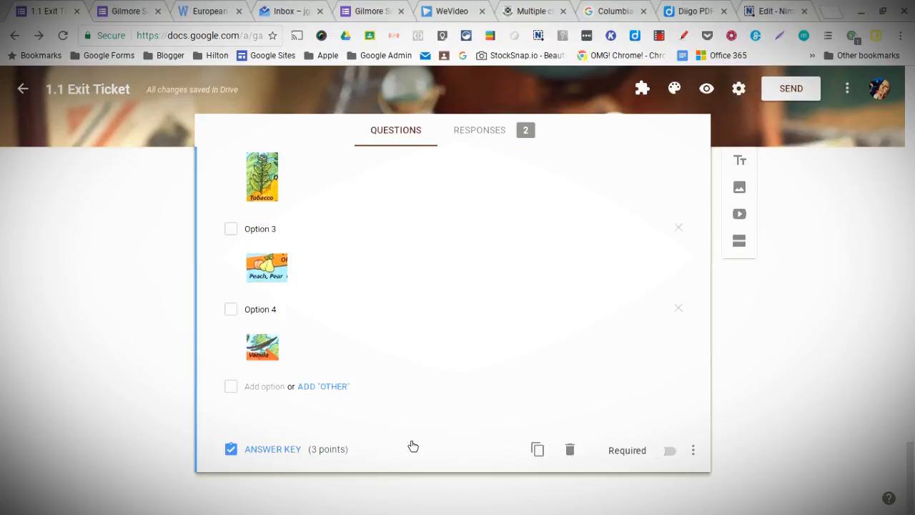
- Mark Option 1, Option 2 and Option 4 as correct in the Columbian Exchange question's answer key
left_click(272, 449)
scroll(243, 286, "down", 6)
left_click(231, 177)
left_click(231, 224)
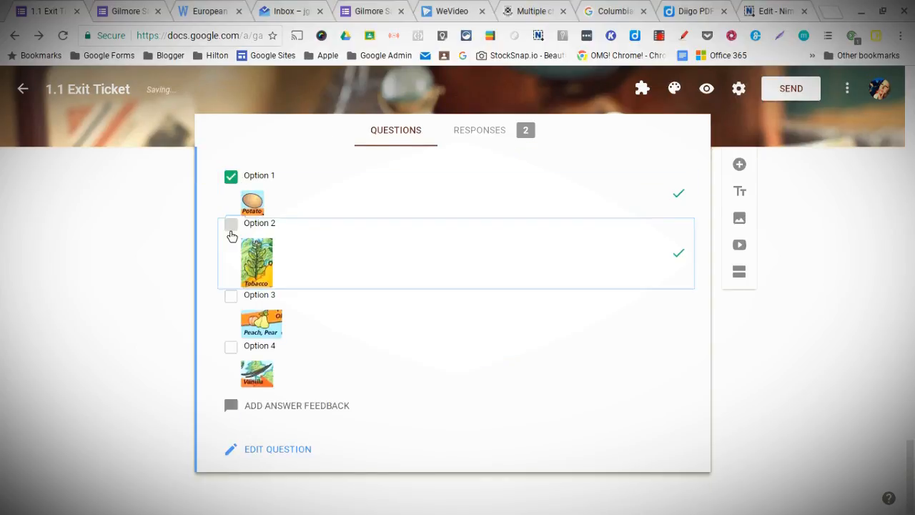
left_click(234, 349)
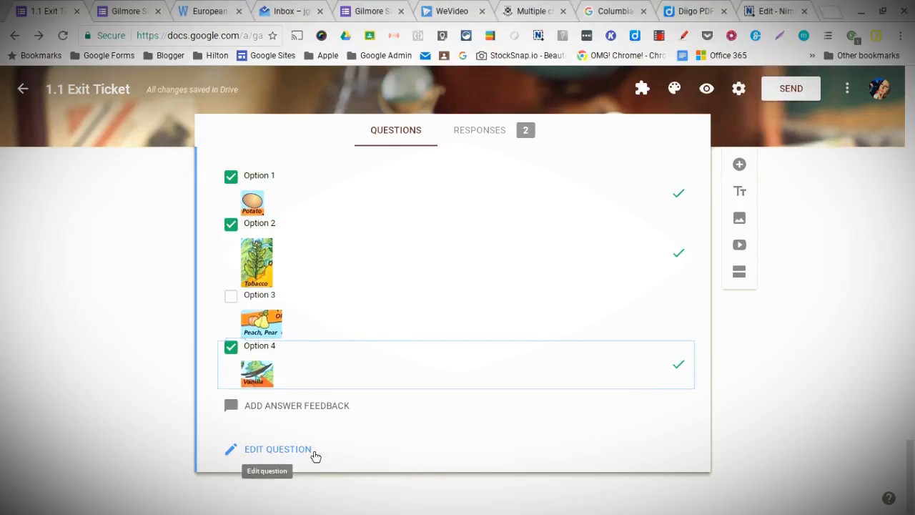
scroll(321, 417, "up", 1)
scroll(435, 408, "down", 2)
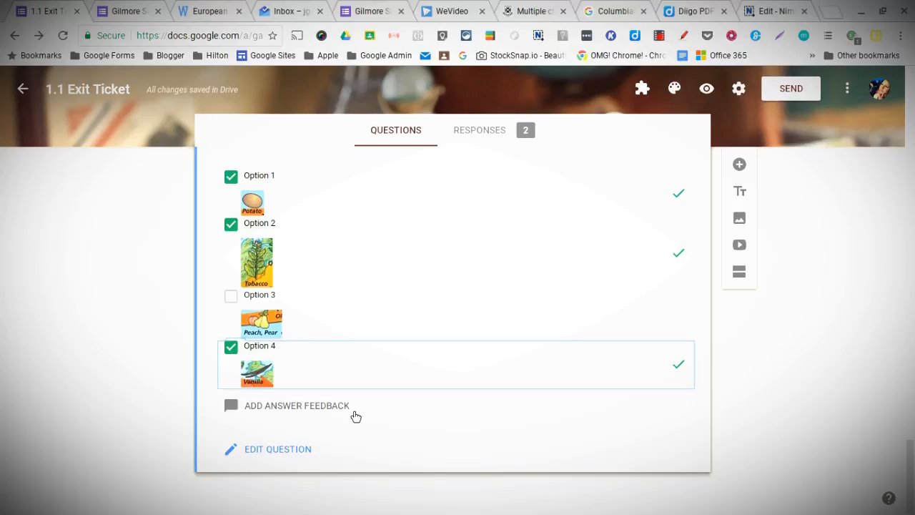
- Open the form preview and fill in the respondent's name
left_click(709, 91)
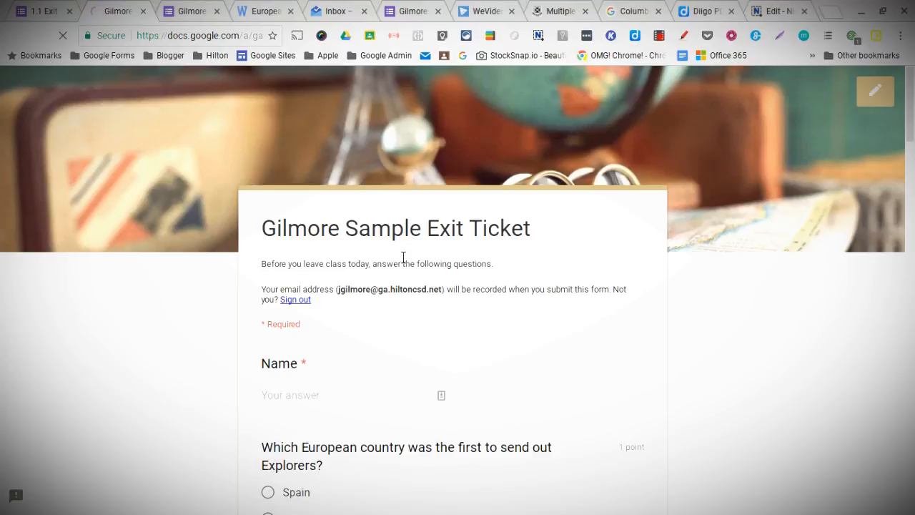
scroll(450, 402, "down", 1)
left_click(304, 319)
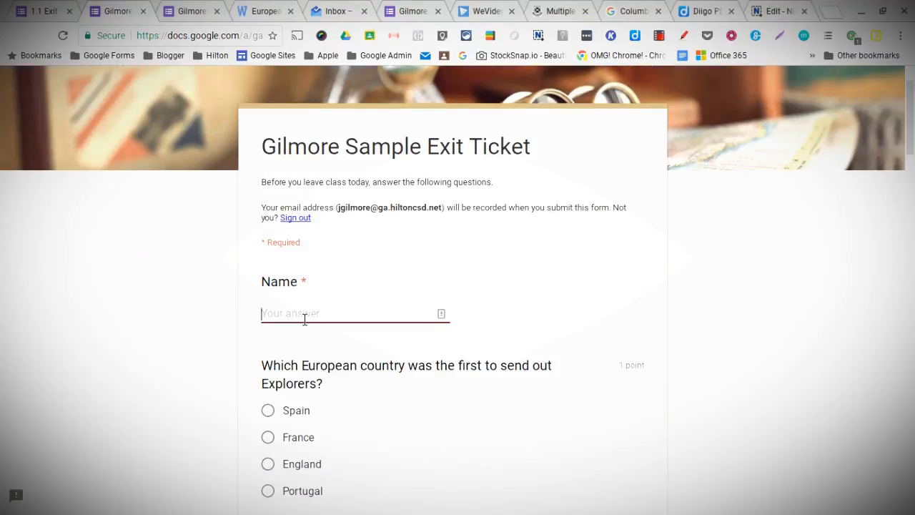
type("Jacquie")
- Answer Spain for the first country to send out Explorers and Prince Henry "the Navigator" for the founder of the sailing school
scroll(306, 319, "down", 2)
left_click(279, 271)
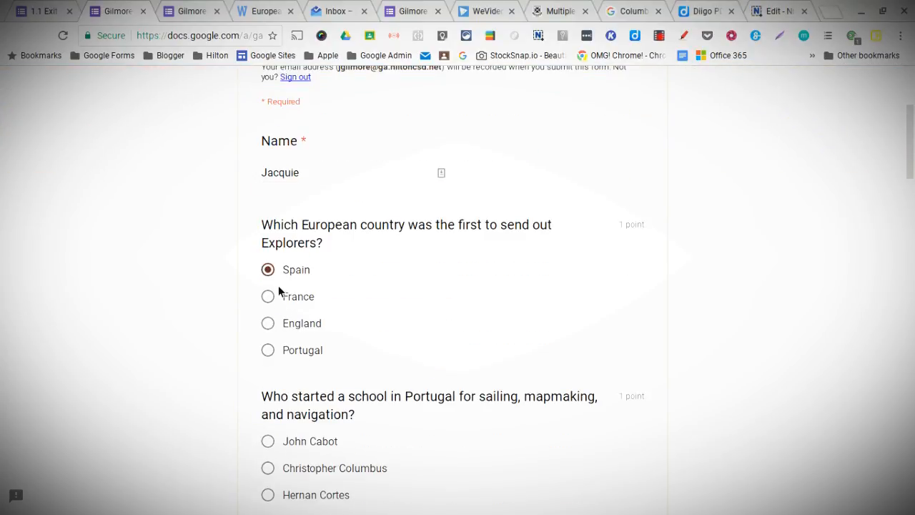
scroll(297, 360, "down", 2)
left_click(268, 405)
- Enter "trade route" as the answer to what Europeans wanted to find to Asia
scroll(317, 431, "down", 3)
left_click(294, 315)
type("Trade")
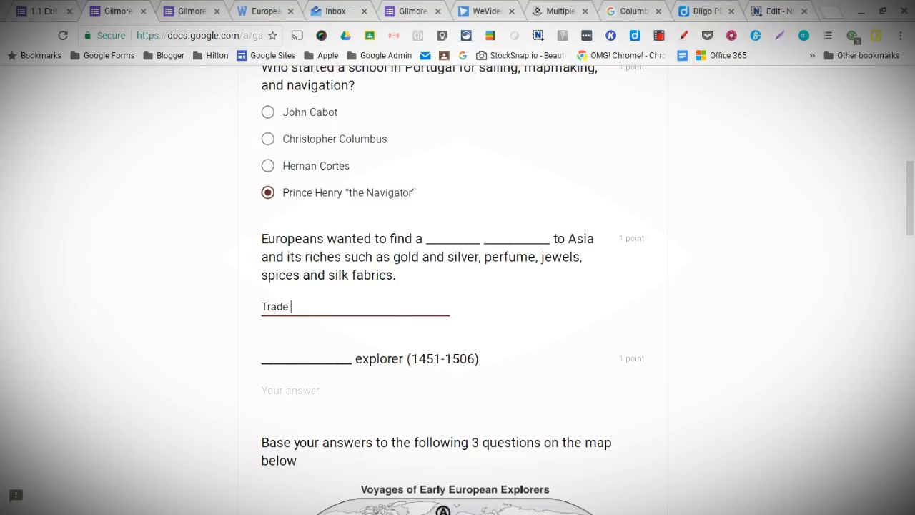
key("BackSpace")
key("BackSpace")
key("BackSpace")
key("BackSpace")
key("BackSpace")
type("trade route")
- Enter "Spanish" as the answer to the explorer (1451-1506) question
scroll(293, 296, "down", 2)
left_click(311, 276)
type("S")
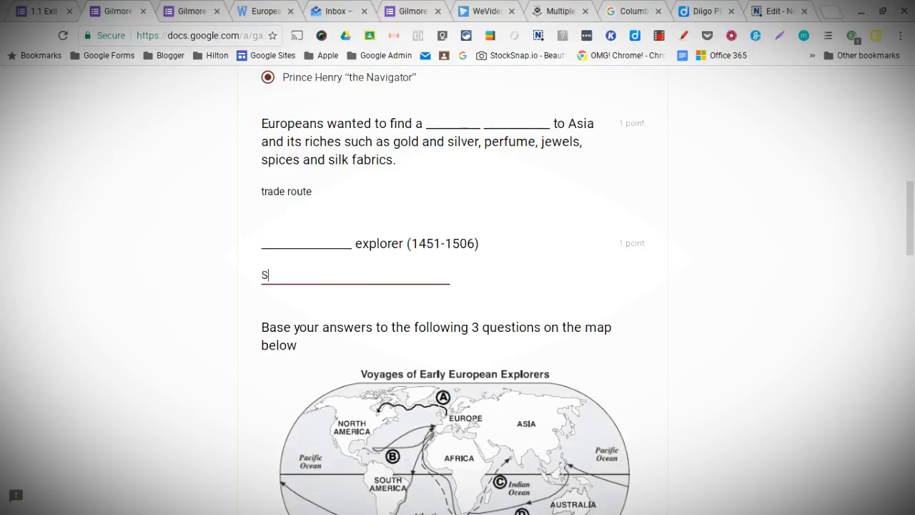
type("panish")
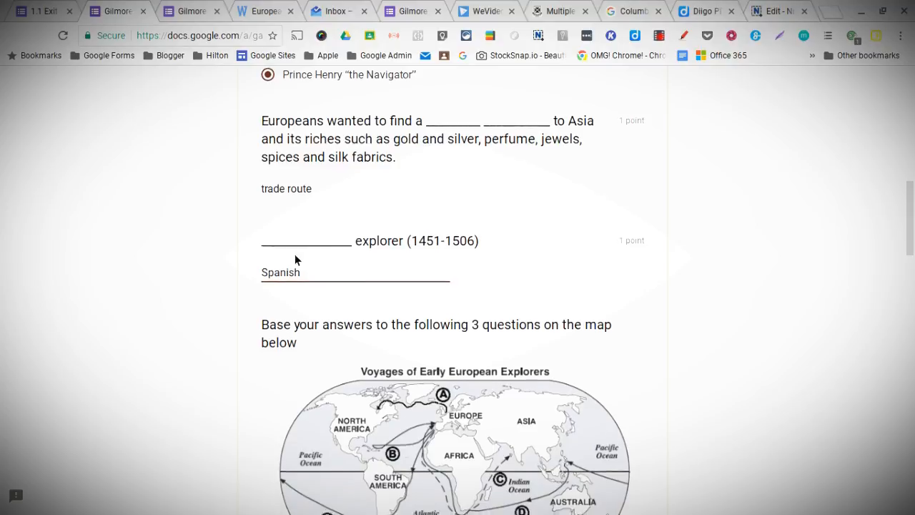
- Answer the map route questions with C for Vasco da Gama, B for Christopher Columbus and D for John Cabot
scroll(299, 257, "down", 3)
scroll(303, 247, "down", 3)
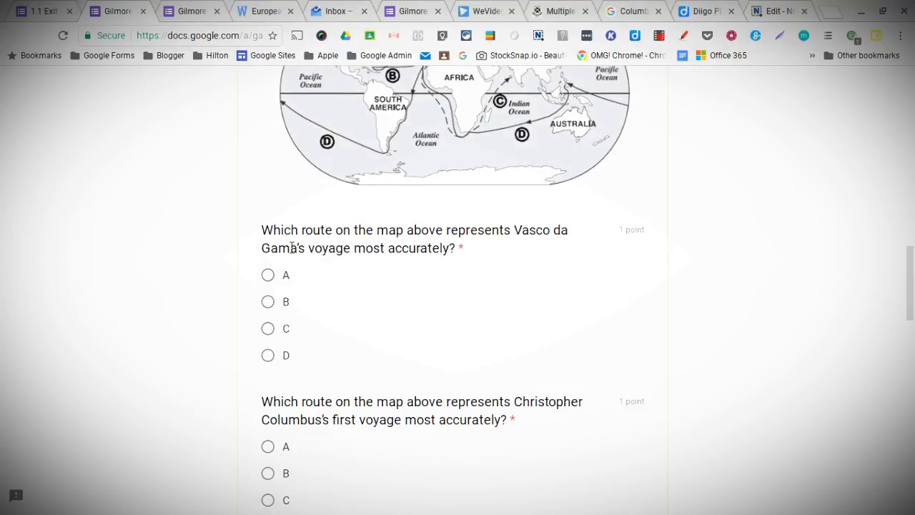
scroll(280, 371, "up", 1)
left_click(285, 388)
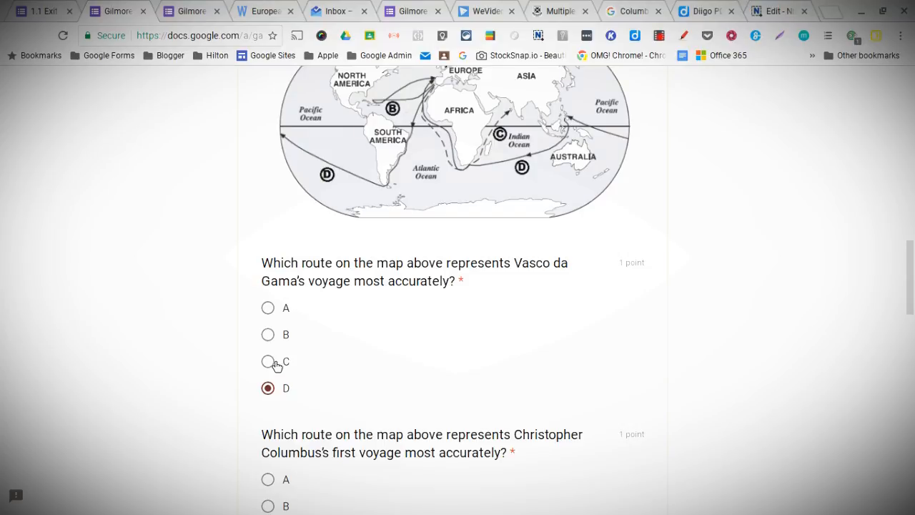
left_click(278, 365)
scroll(295, 426, "down", 4)
scroll(293, 399, "up", 1)
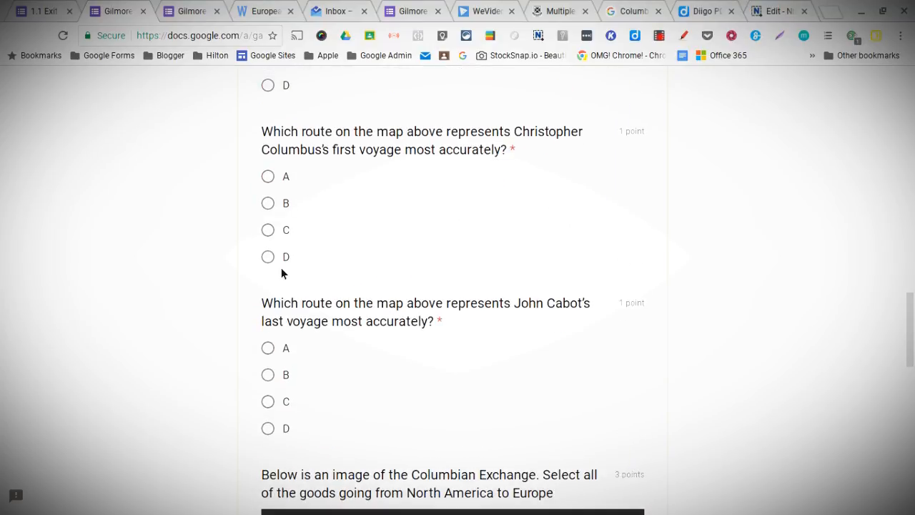
left_click(269, 203)
left_click(269, 429)
- Select Option 1 (Potato) and Option 2 (Tobacco) for the Columbian Exchange question and submit the form
scroll(301, 474, "down", 4)
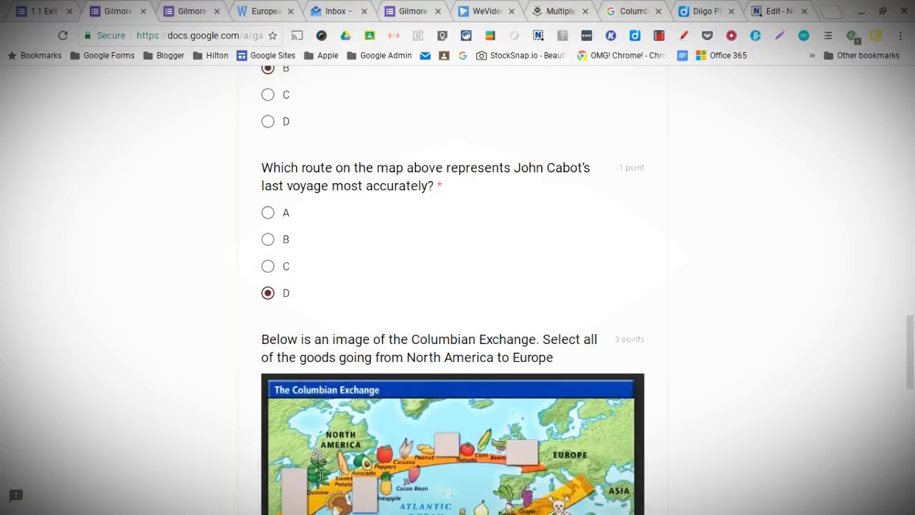
scroll(321, 475, "down", 4)
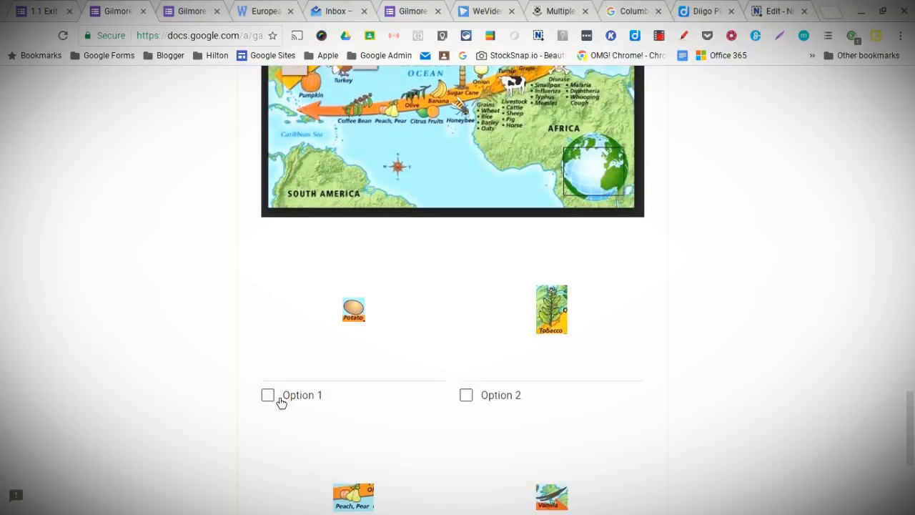
left_click(278, 397)
left_click(491, 398)
scroll(593, 354, "down", 3)
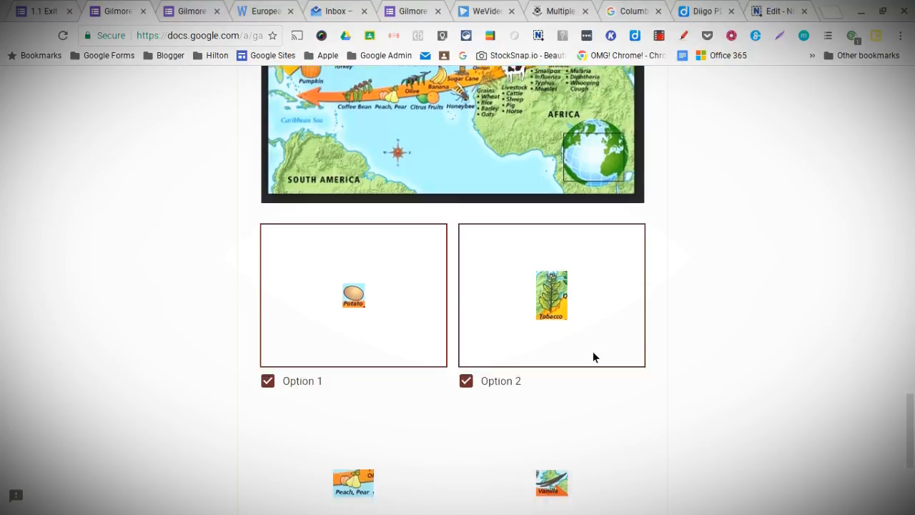
left_click(291, 457)
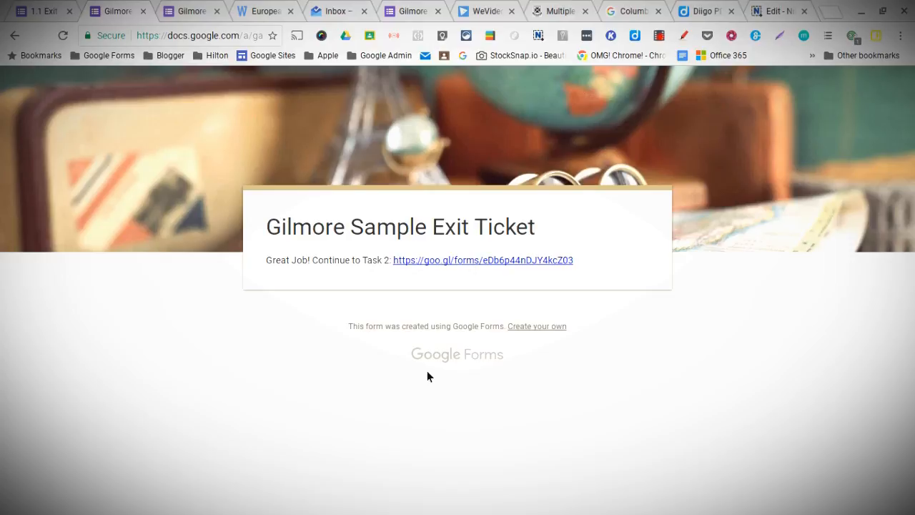
- Return to the 1.1 Exit Ticket editor and examine the response summary's insights, frequently missed questions, scores and answer charts
left_click(41, 11)
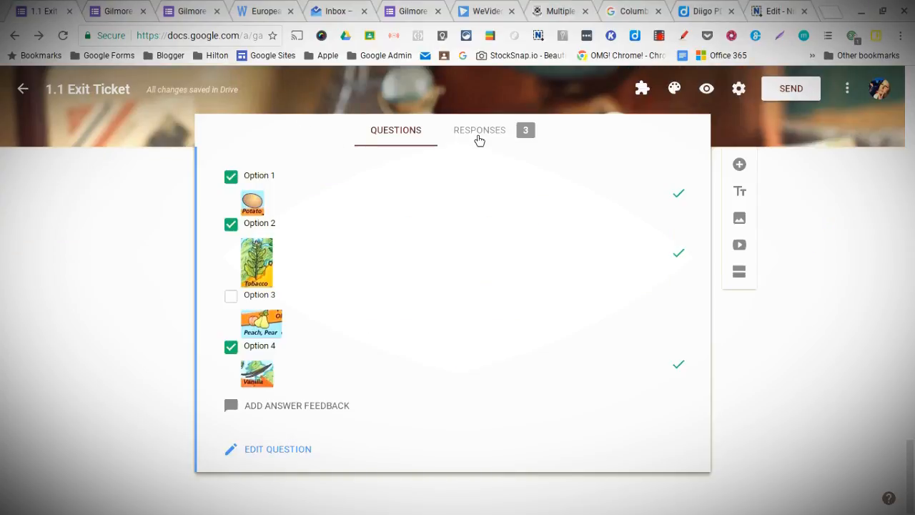
left_click(537, 138)
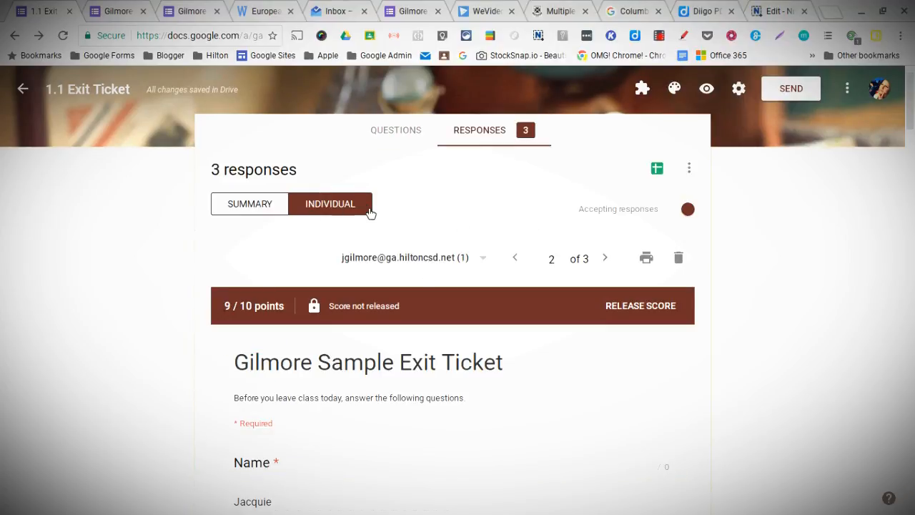
left_click(272, 206)
scroll(506, 346, "down", 1)
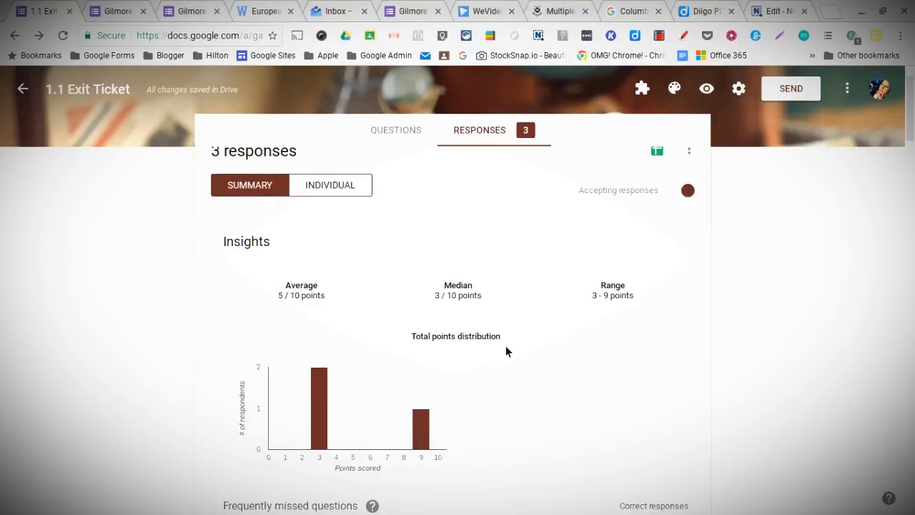
scroll(510, 319, "down", 2)
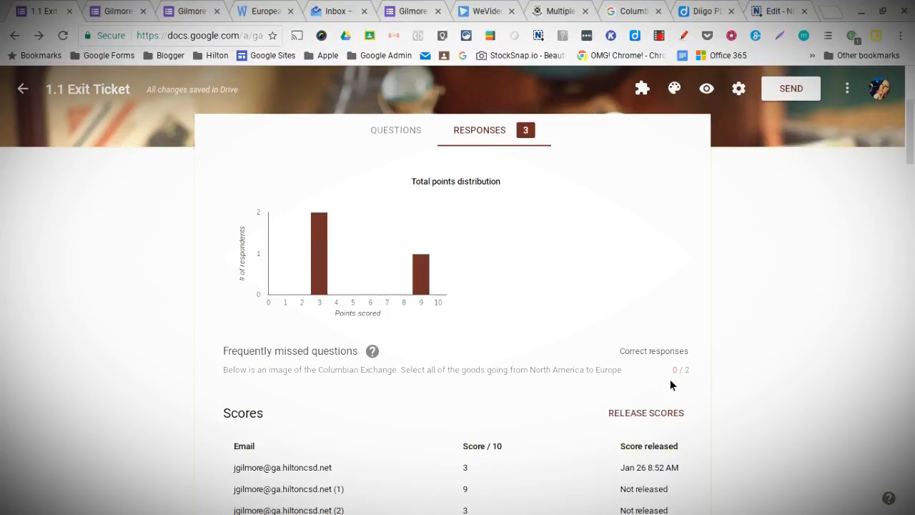
scroll(570, 383, "down", 7)
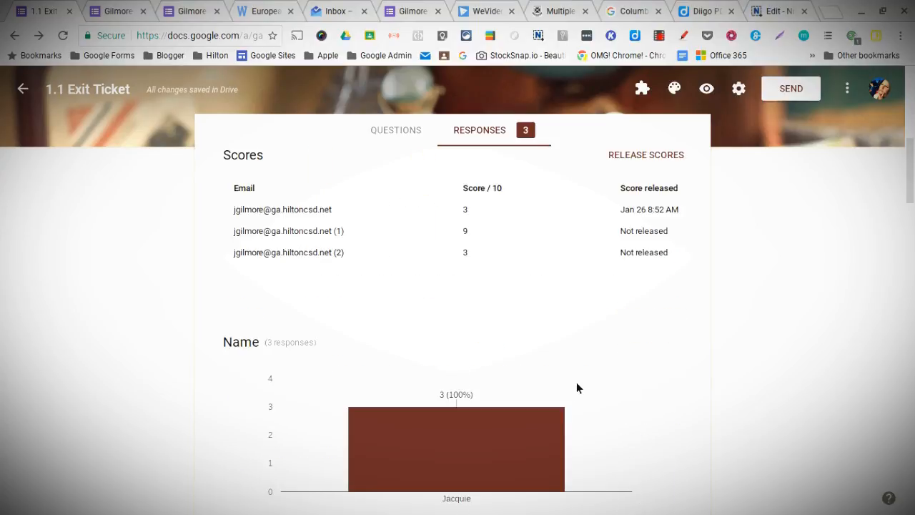
scroll(584, 386, "down", 10)
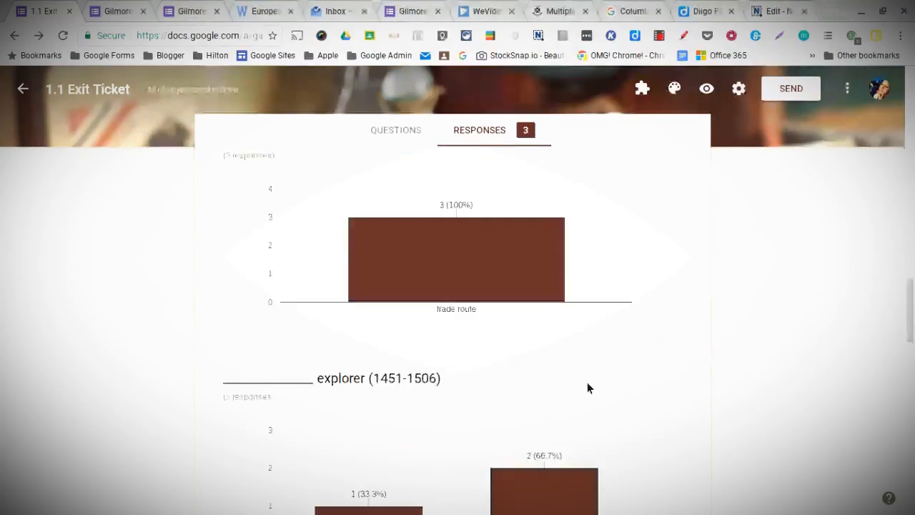
scroll(587, 387, "up", 20)
scroll(581, 341, "down", 4)
scroll(581, 342, "down", 3)
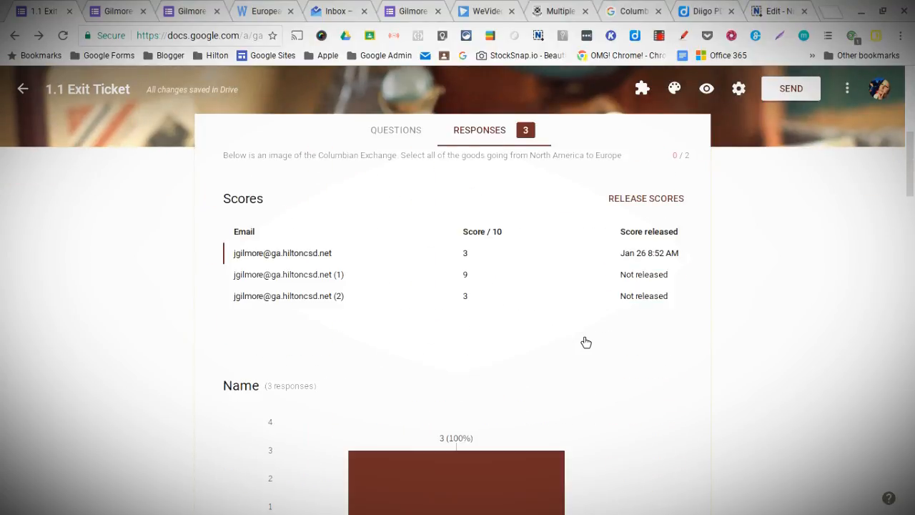
- Open the third individual response and award 1 point each to the trade route and explorer (1451-1506) answers
left_click(300, 304)
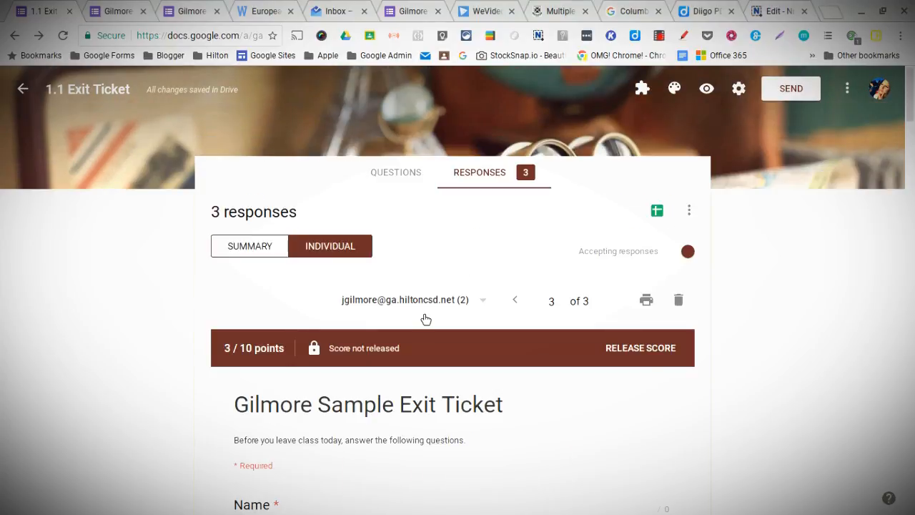
scroll(640, 372, "down", 2)
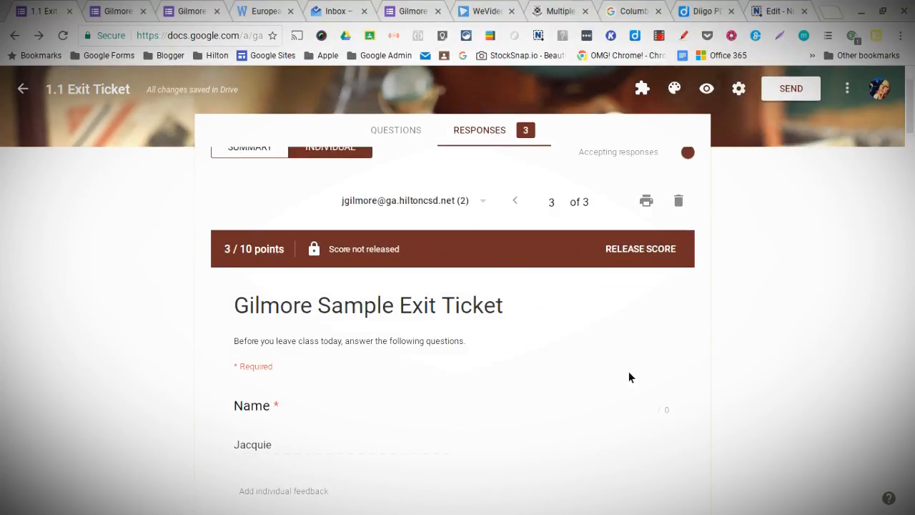
scroll(631, 374, "down", 2)
scroll(633, 372, "down", 6)
scroll(634, 366, "down", 4)
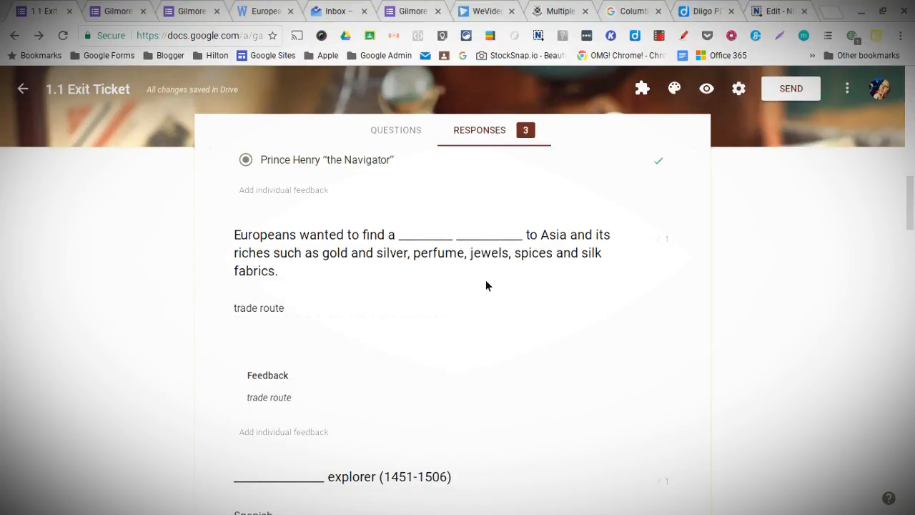
left_click(651, 236)
scroll(639, 265, "down", 3)
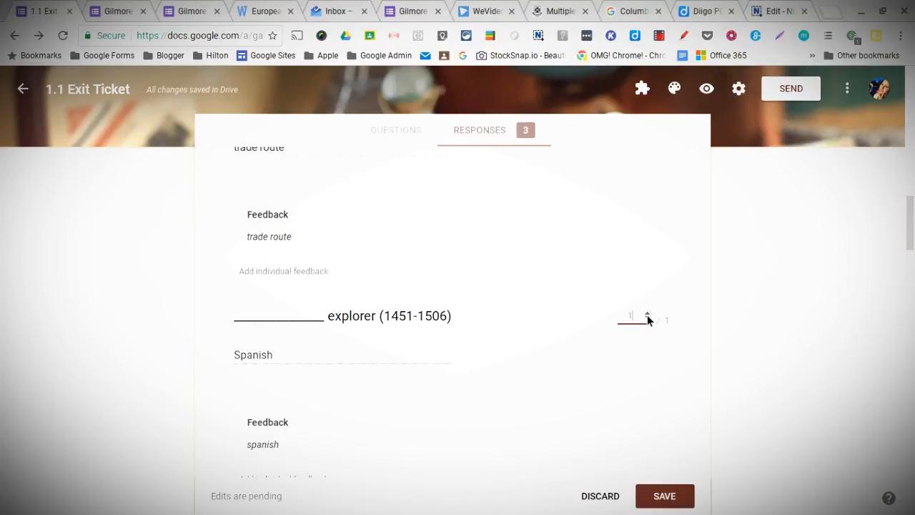
scroll(642, 361, "down", 3)
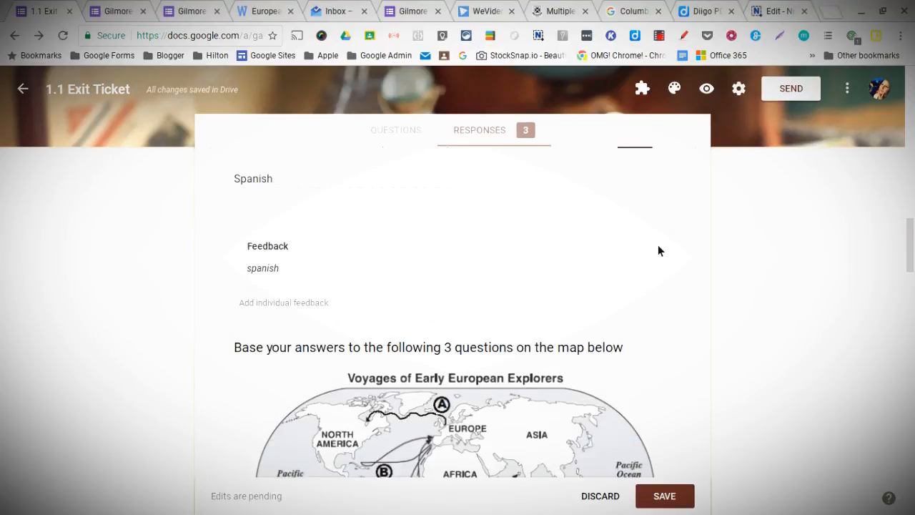
scroll(657, 236, "up", 1)
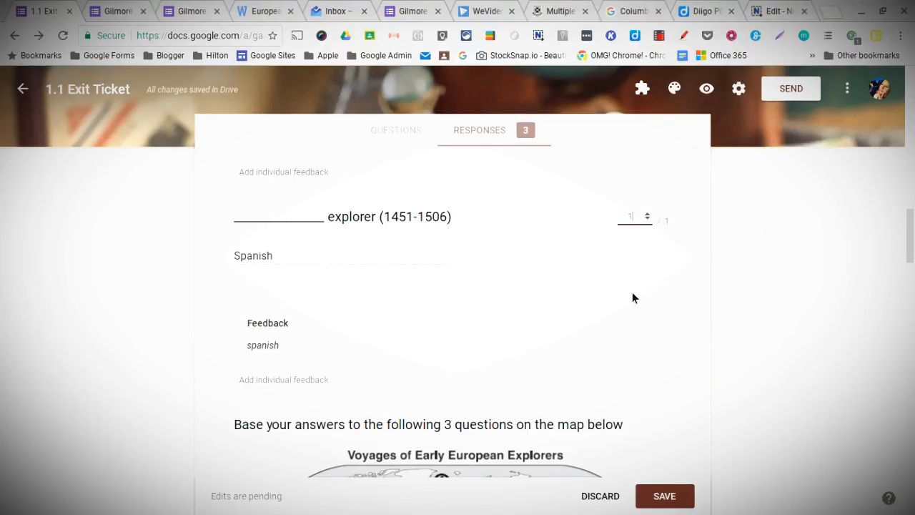
- Award 2 of 3 points for the Columbian Exchange answer in this response and save the grading edits
scroll(632, 293, "down", 7)
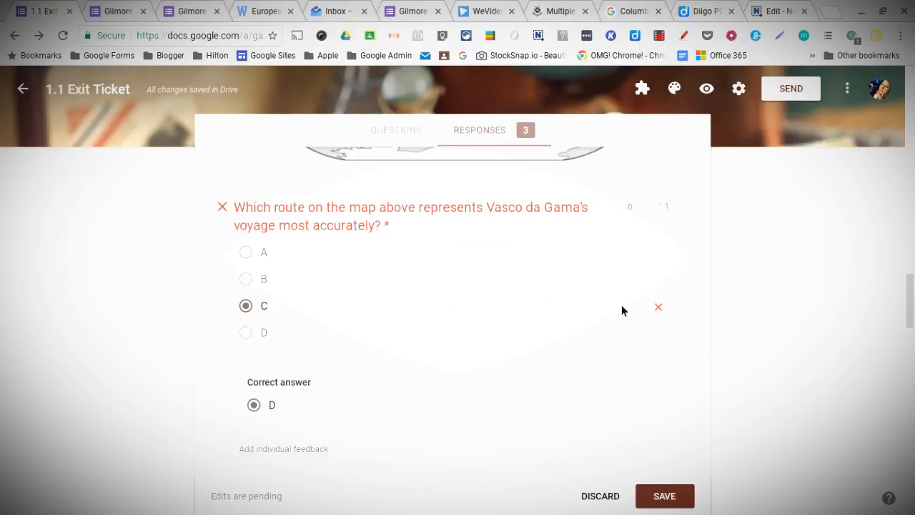
scroll(393, 358, "down", 3)
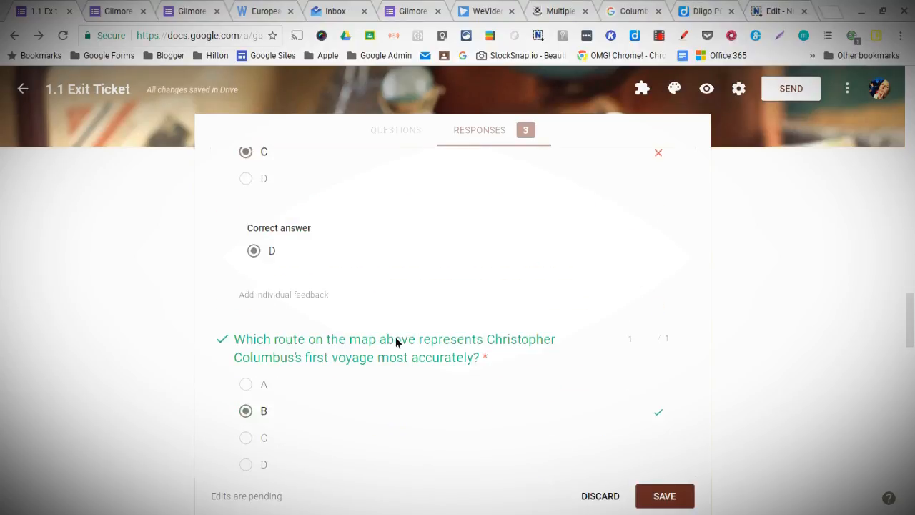
scroll(343, 254, "down", 5)
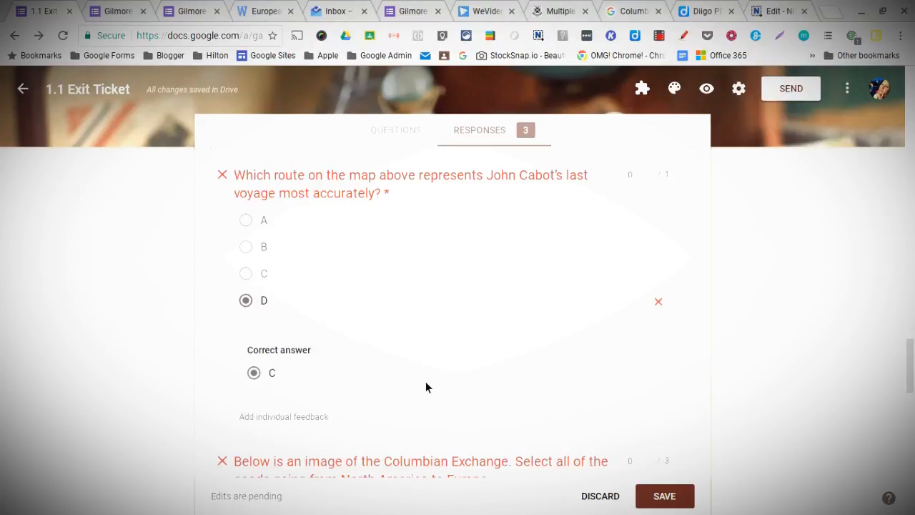
scroll(397, 310, "down", 8)
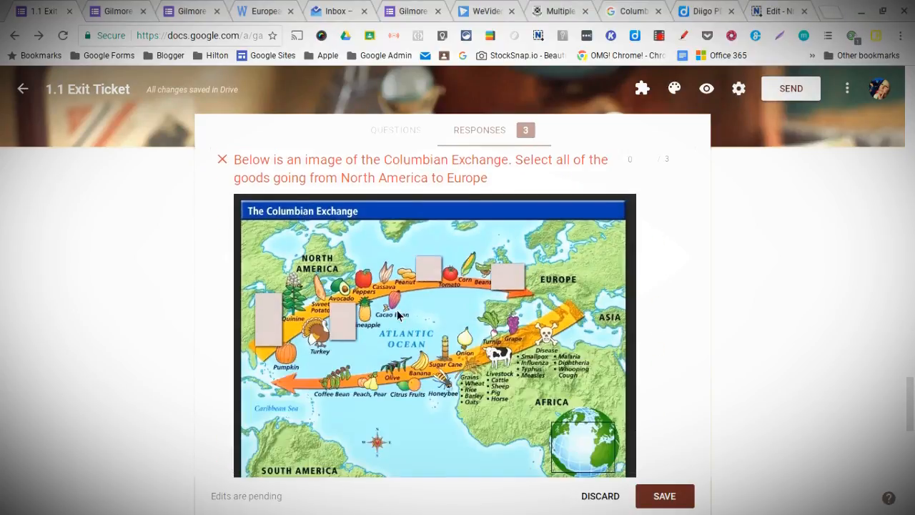
scroll(399, 313, "down", 4)
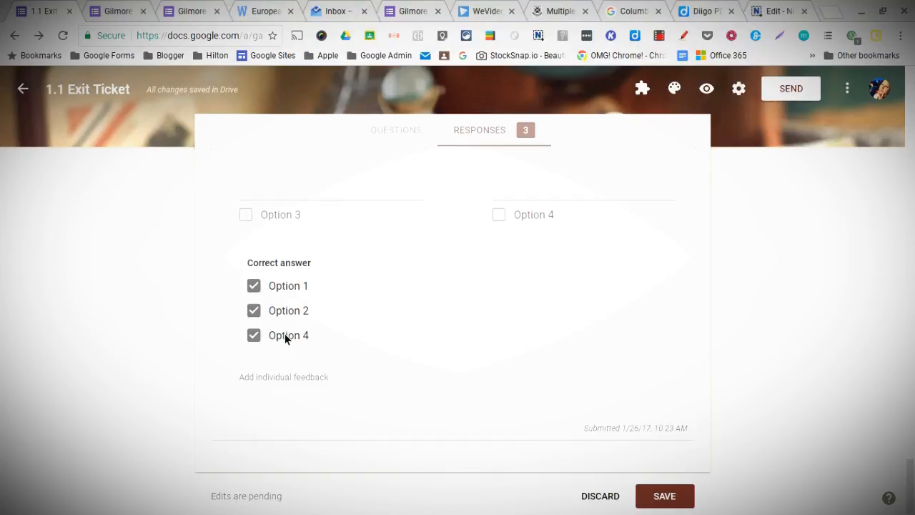
scroll(665, 314, "up", 3)
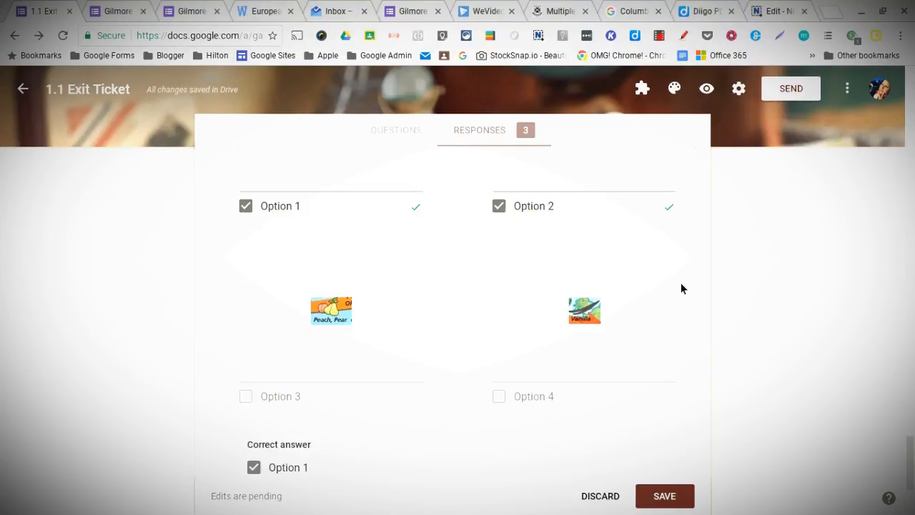
scroll(356, 279, "up", 2)
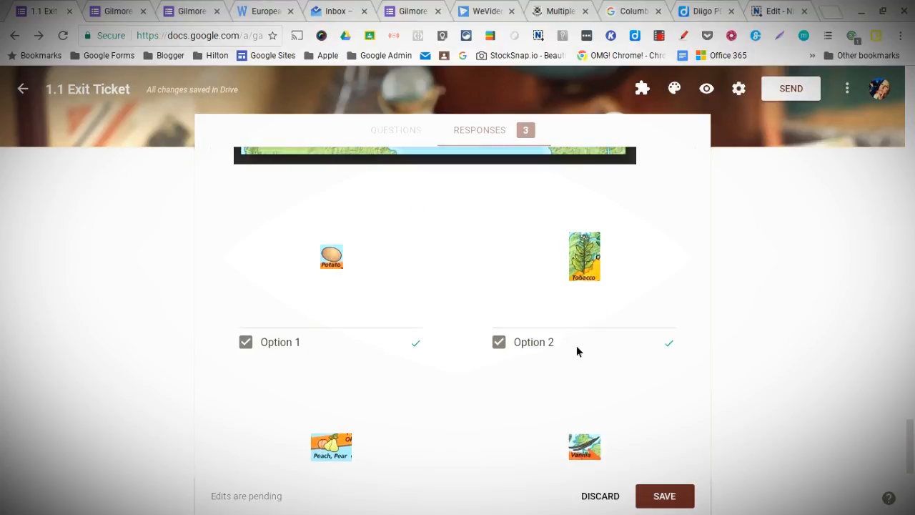
scroll(620, 326, "up", 3)
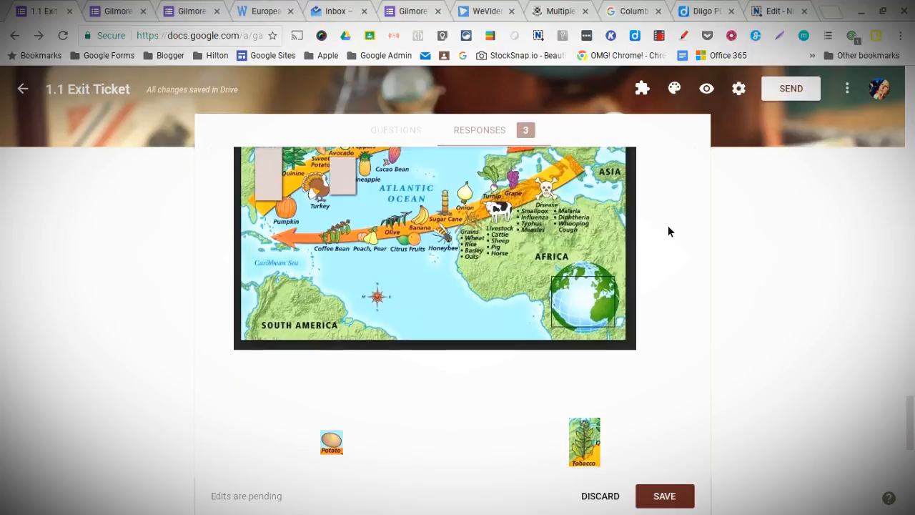
scroll(665, 228, "up", 1)
scroll(627, 417, "down", 4)
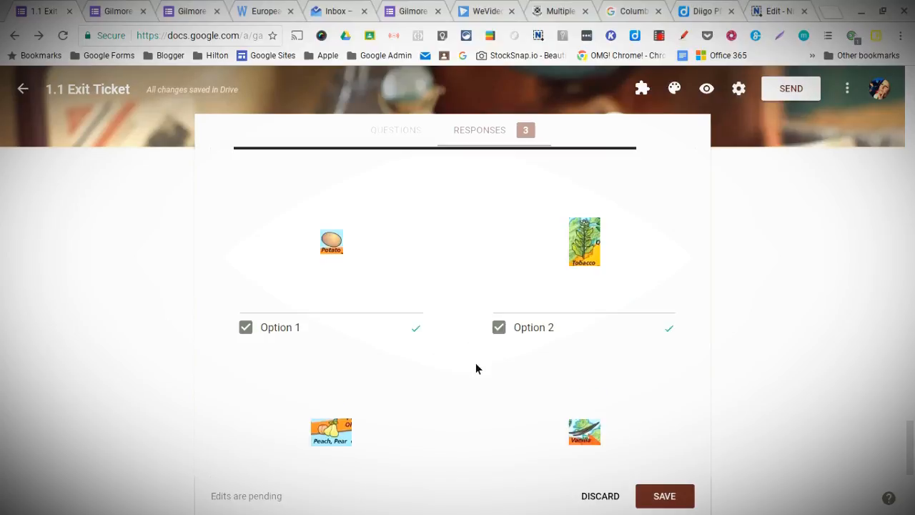
scroll(560, 383, "down", 2)
scroll(594, 292, "up", 6)
scroll(644, 272, "up", 3)
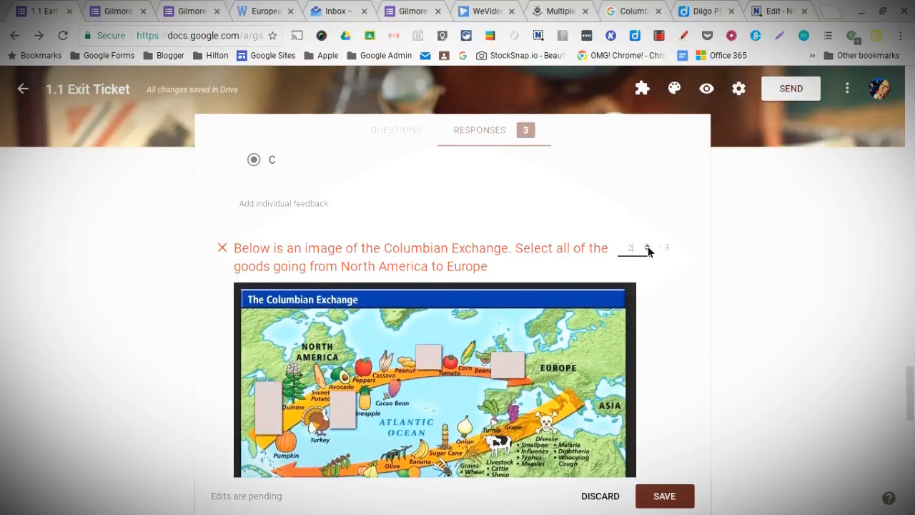
left_click(679, 499)
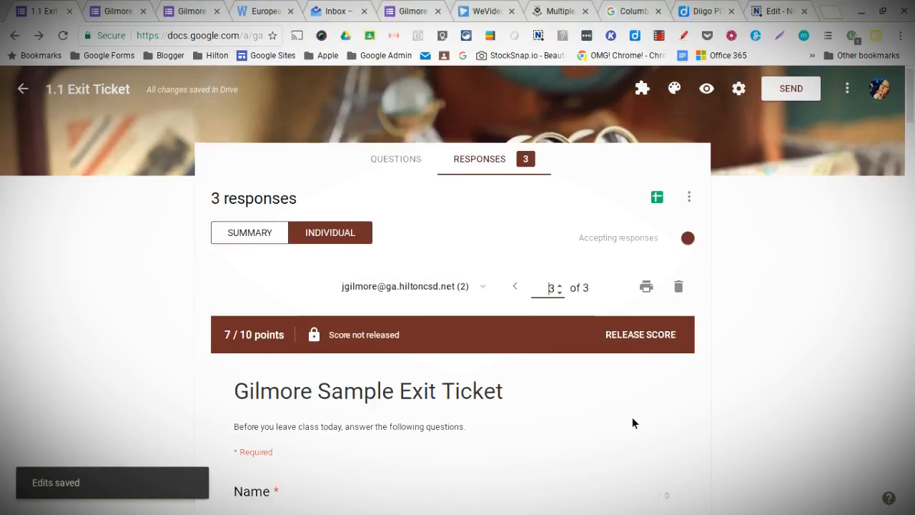
- Leave the graded response for the Google Forms home screen and reopen the 1.1 Exit Ticket form
scroll(633, 416, "down", 2)
scroll(633, 416, "down", 20)
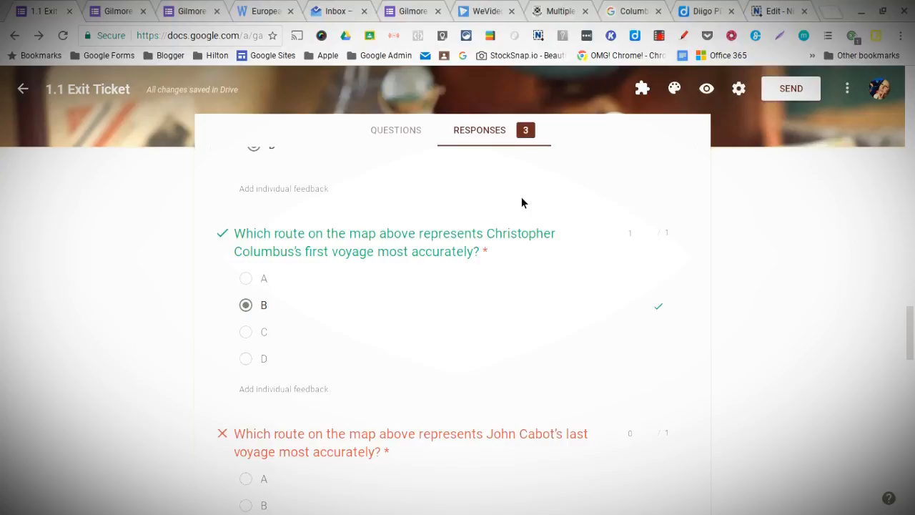
scroll(514, 174, "down", 6)
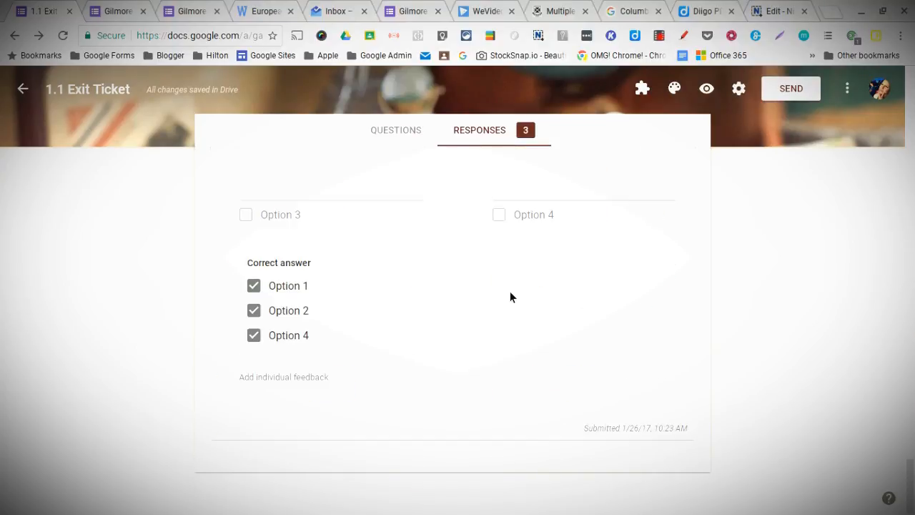
scroll(471, 264, "up", 5)
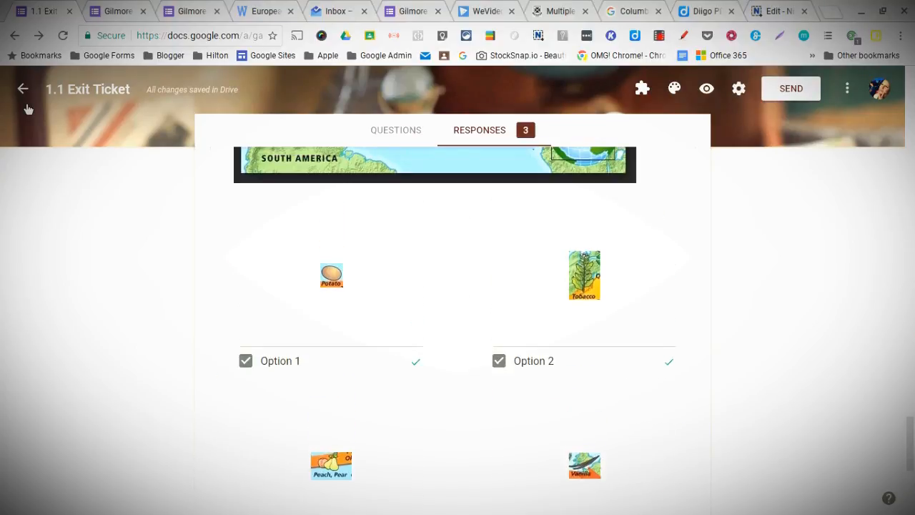
left_click(31, 96)
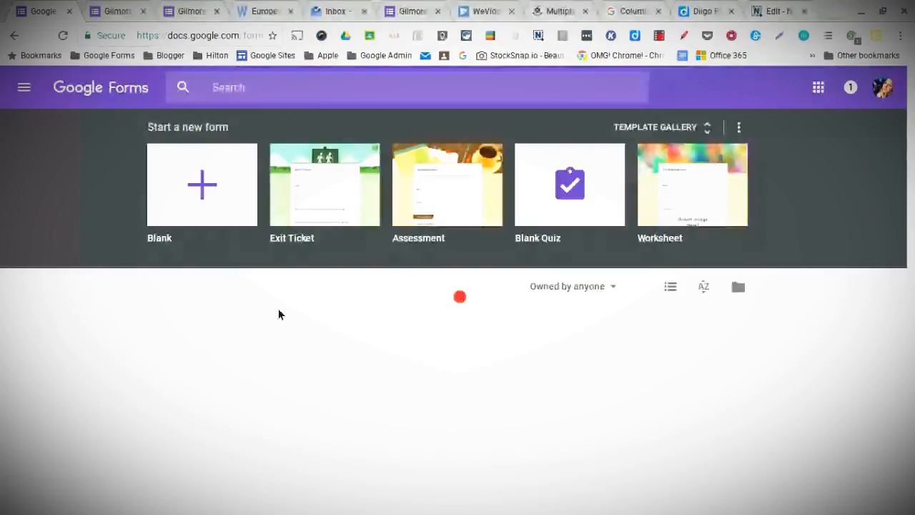
left_click(418, 335)
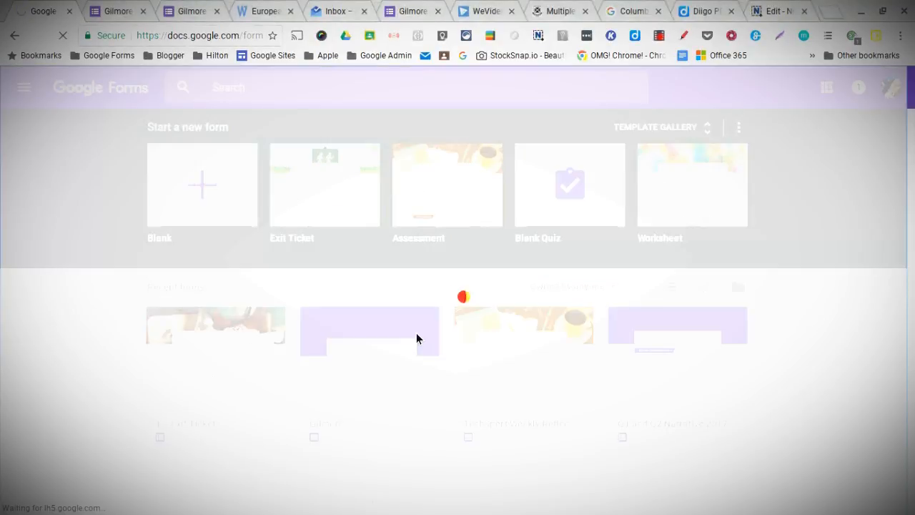
left_click(219, 413)
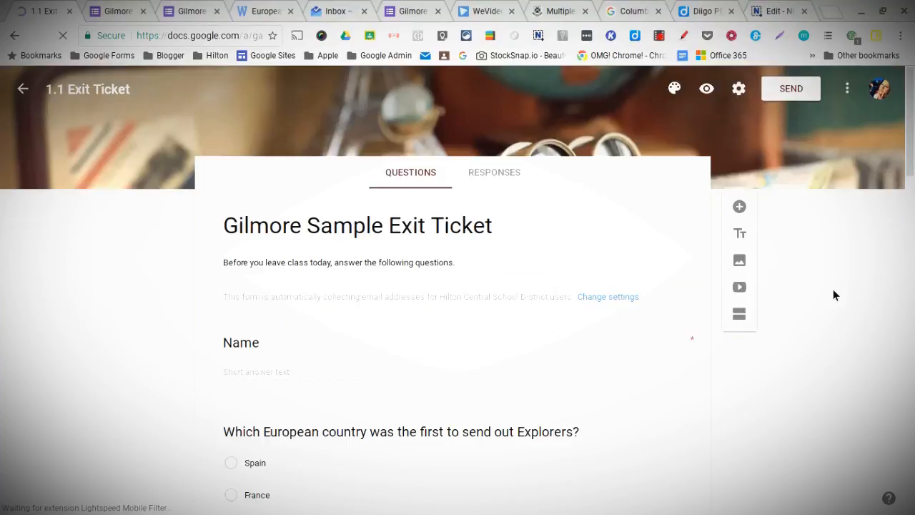
- Look through the form's map route and Columbian Exchange questions and view the list of installed add-ons
scroll(860, 329, "down", 3)
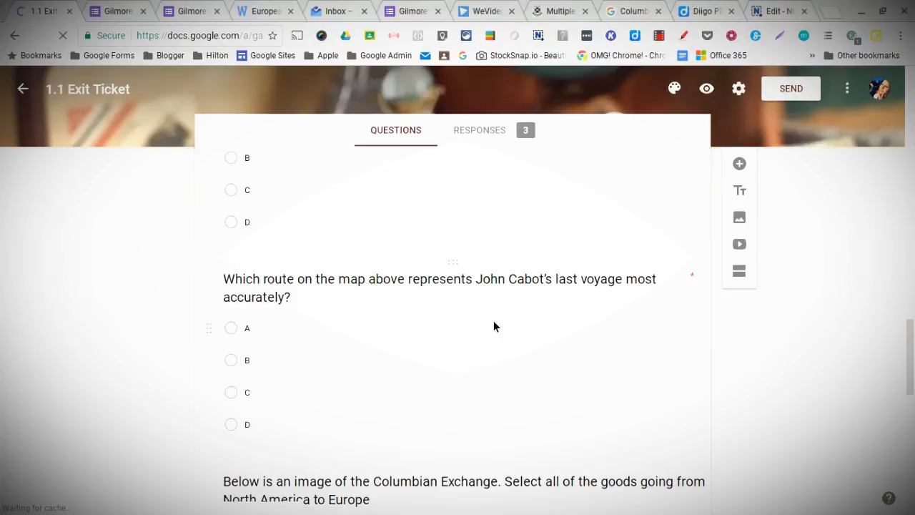
scroll(496, 314, "down", 6)
scroll(501, 306, "up", 8)
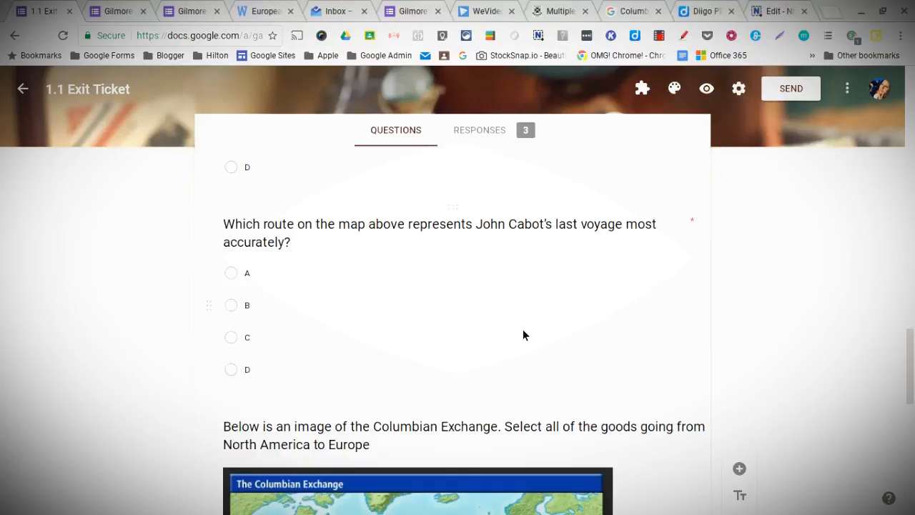
scroll(523, 333, "up", 2)
scroll(527, 336, "up", 2)
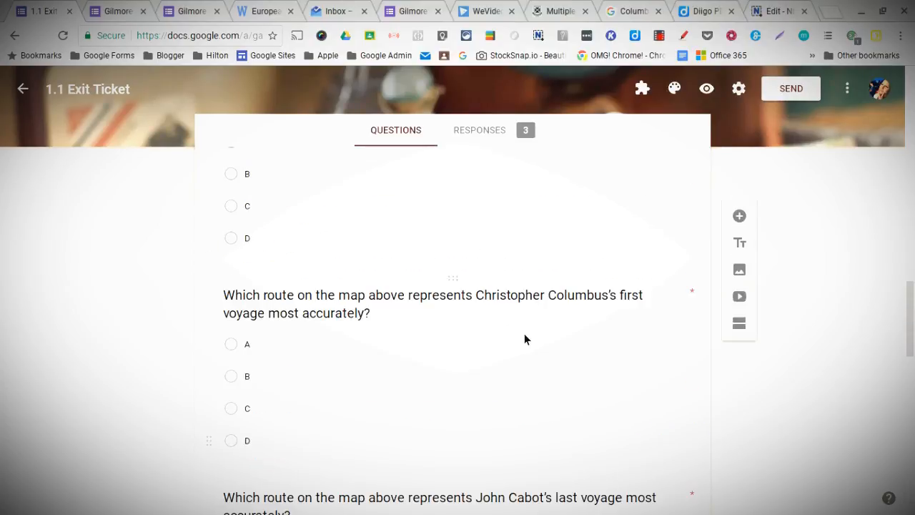
scroll(525, 338, "down", 10)
scroll(522, 344, "down", 2)
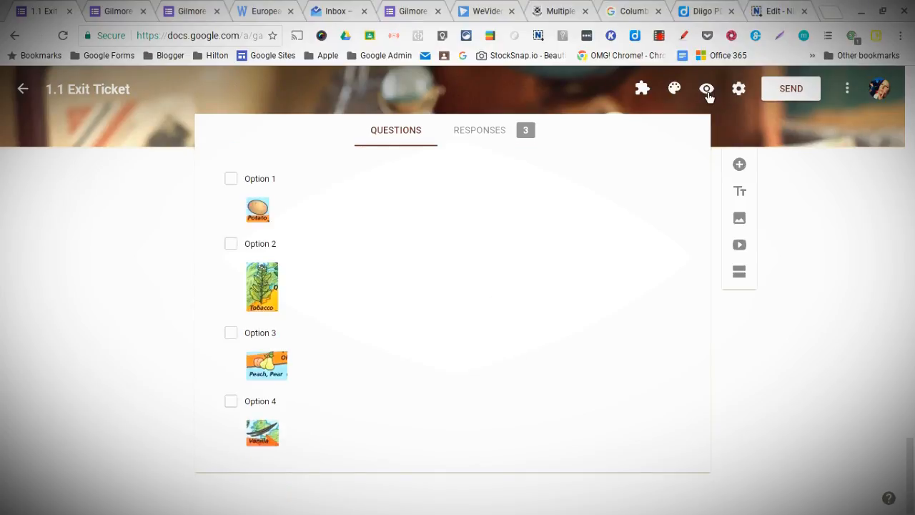
left_click(642, 89)
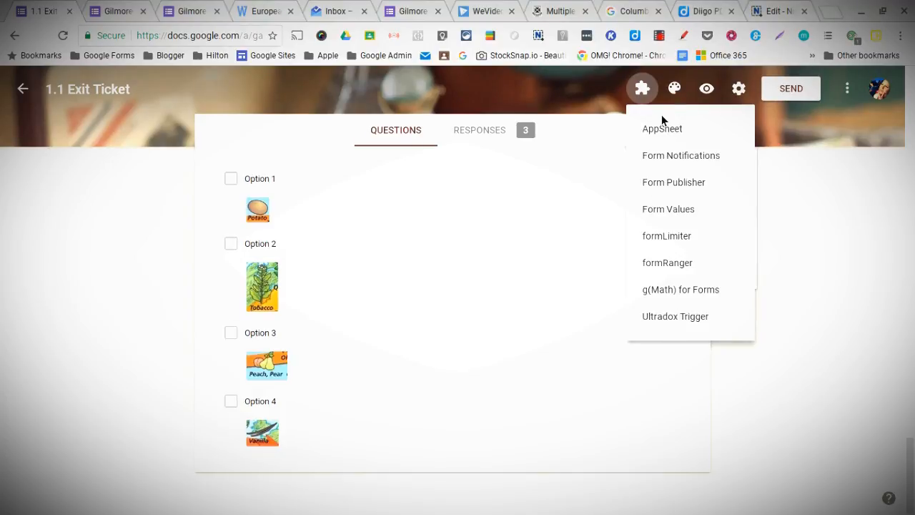
left_click(829, 166)
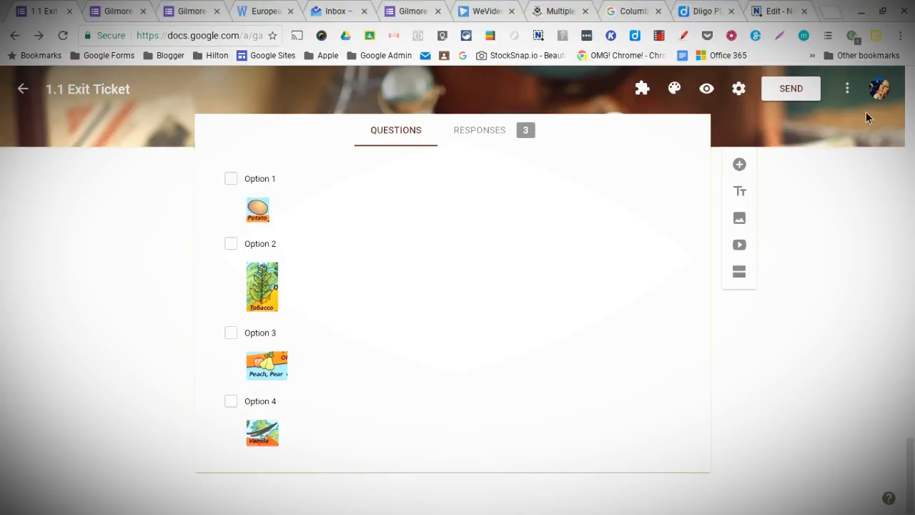
- Open the add-ons store for the form and search it for "math"
left_click(848, 90)
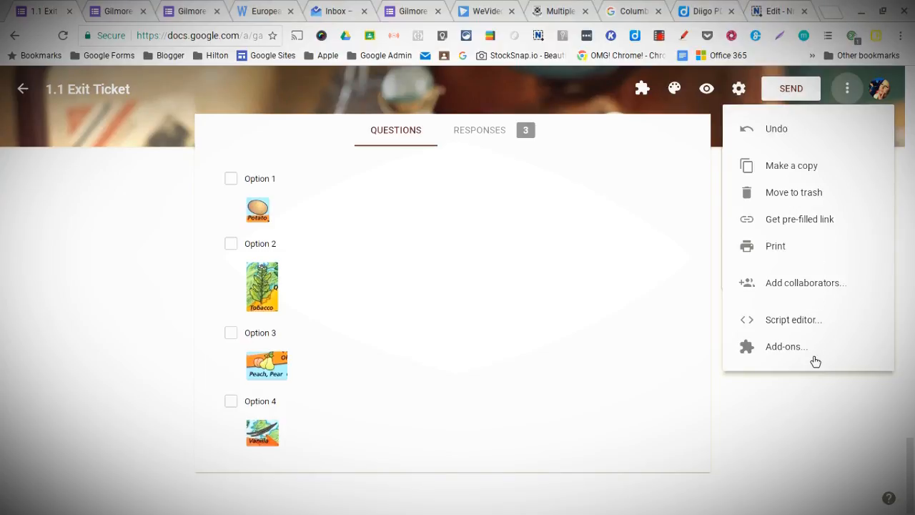
left_click(751, 358)
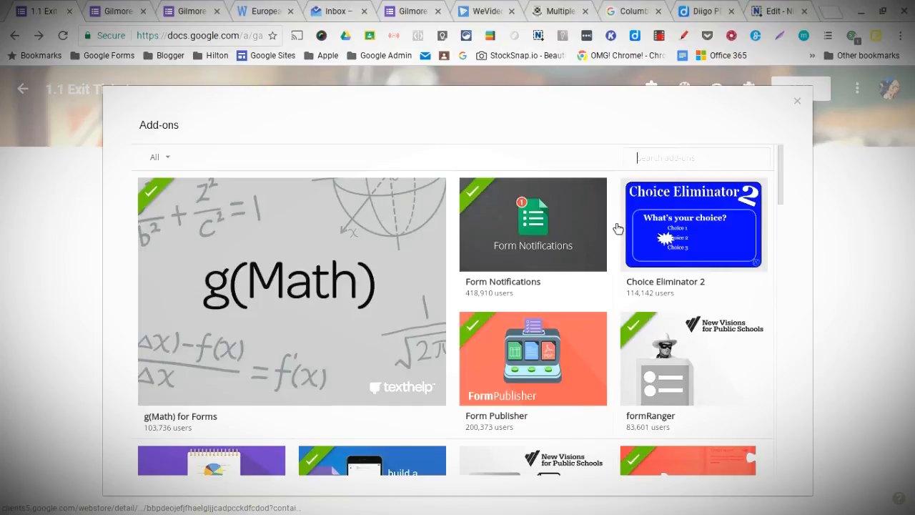
type("math")
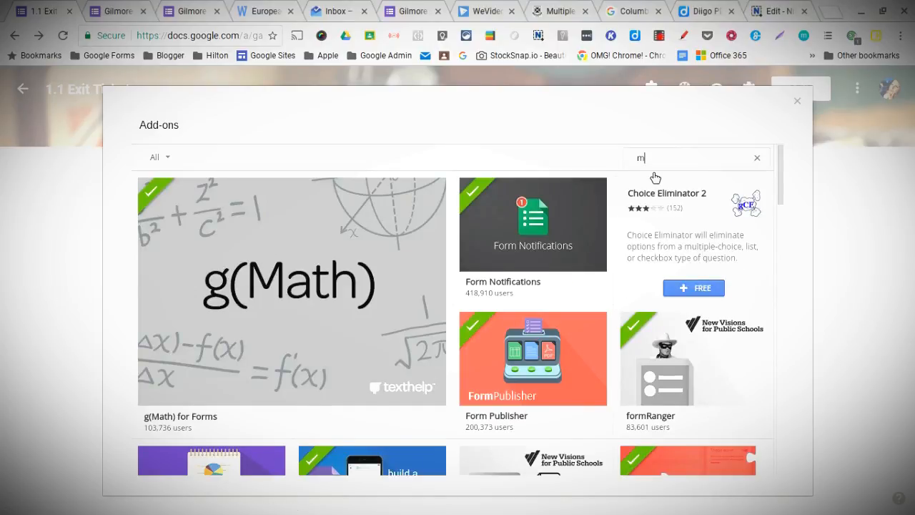
key("Return")
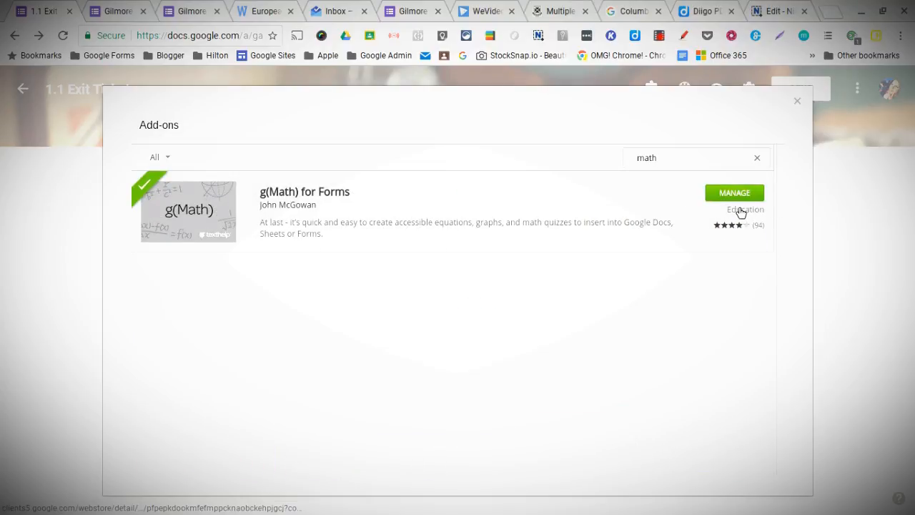
- Close the add-ons store and bring up the form's installed add-ons again
left_click(799, 101)
left_click(644, 89)
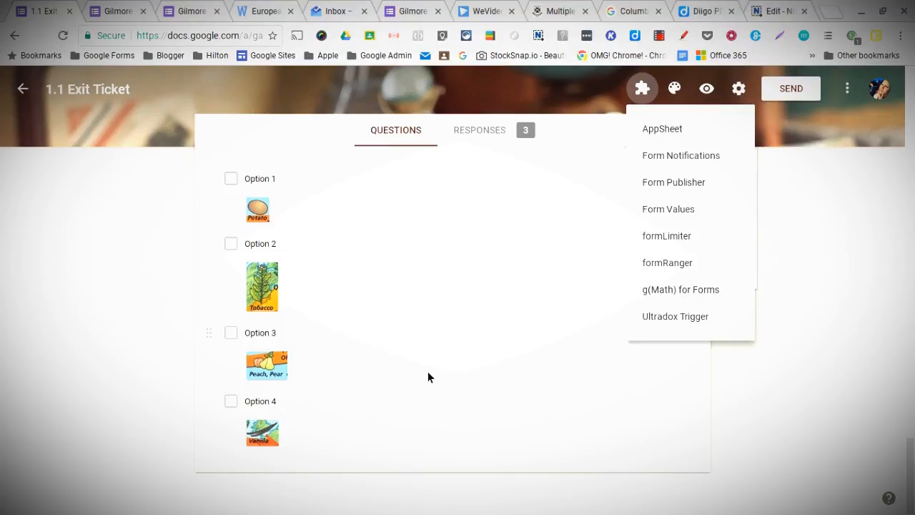
scroll(558, 419, "up", 1)
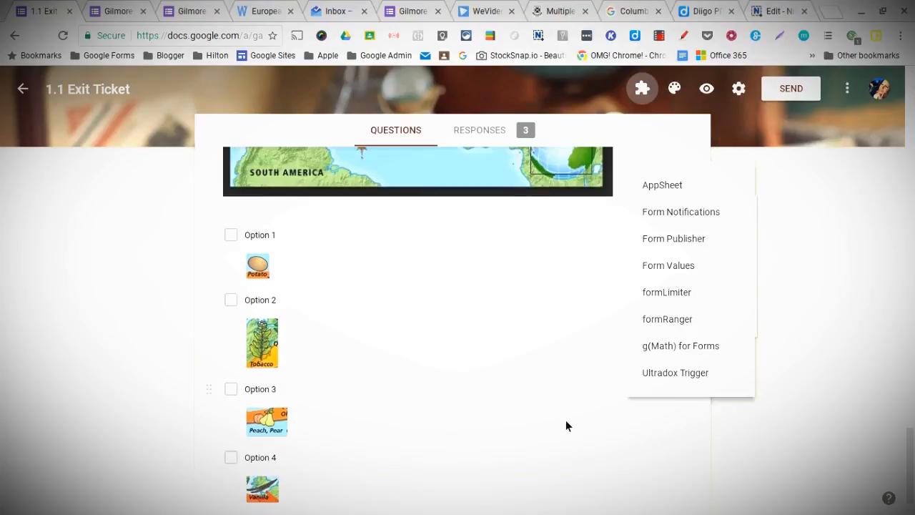
- Add a blank multiple-choice question and move it to the end of the form, below the picture-option question
left_click(565, 419)
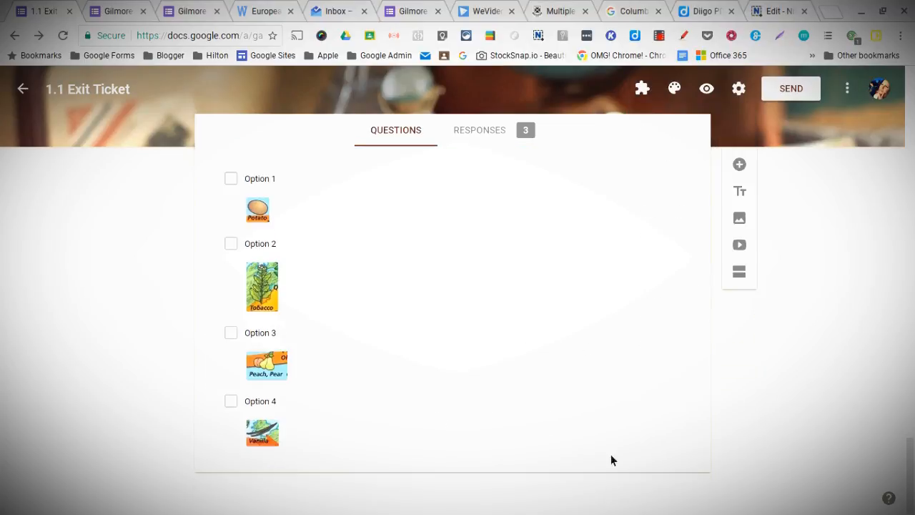
left_click(742, 172)
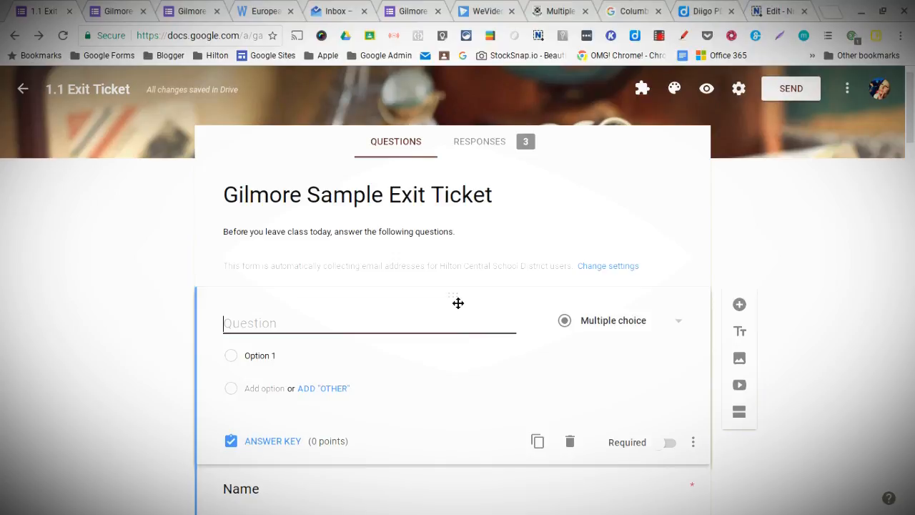
left_click_drag(464, 307, 505, 507)
scroll(513, 475, "down", 5)
scroll(517, 480, "down", 1)
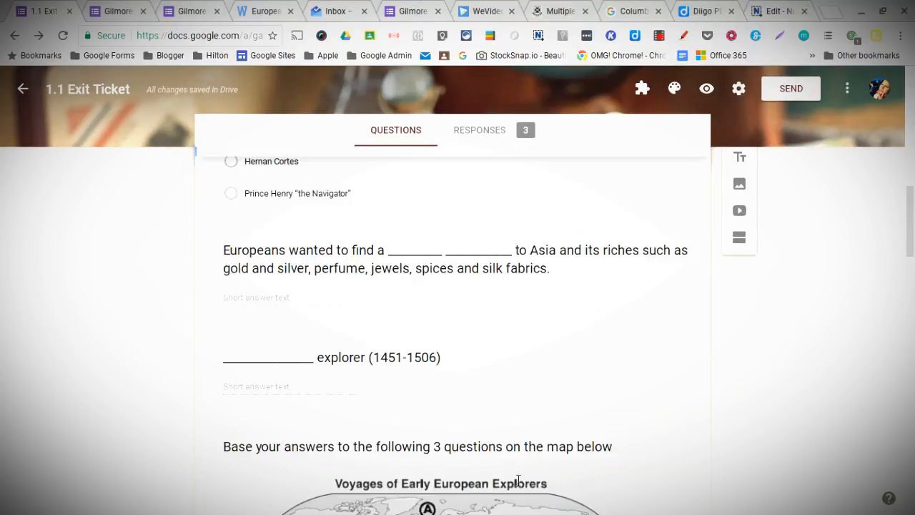
scroll(513, 474, "down", 3)
scroll(513, 465, "down", 5)
scroll(513, 455, "down", 5)
scroll(507, 450, "down", 4)
scroll(513, 458, "down", 4)
scroll(516, 481, "down", 4)
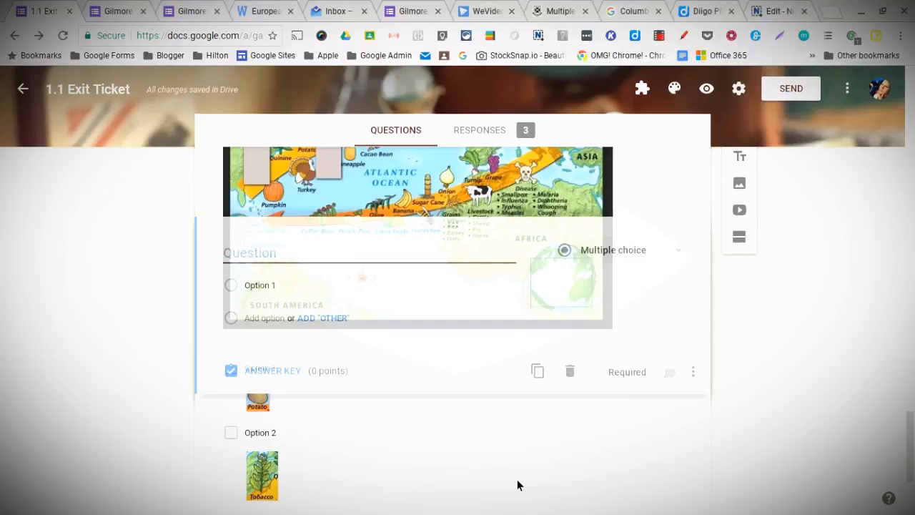
scroll(519, 485, "down", 3)
scroll(527, 512, "down", 3)
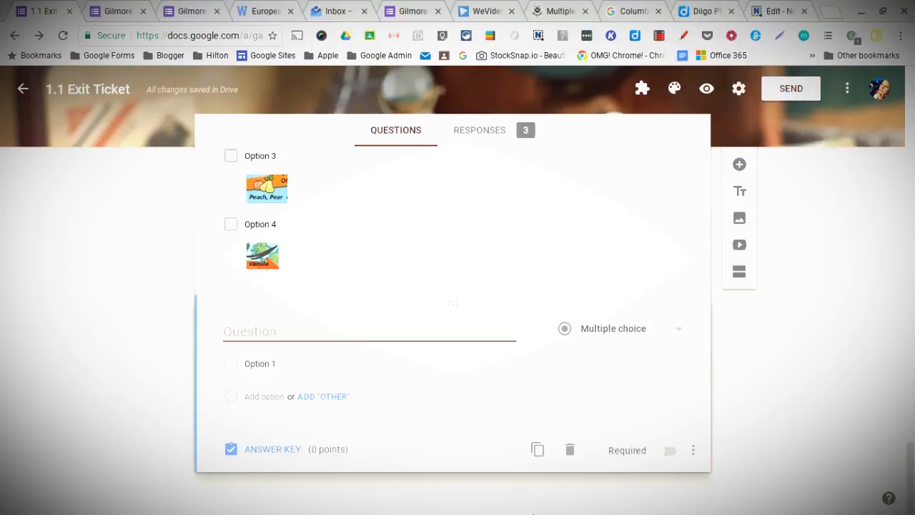
scroll(525, 374, "up", 1)
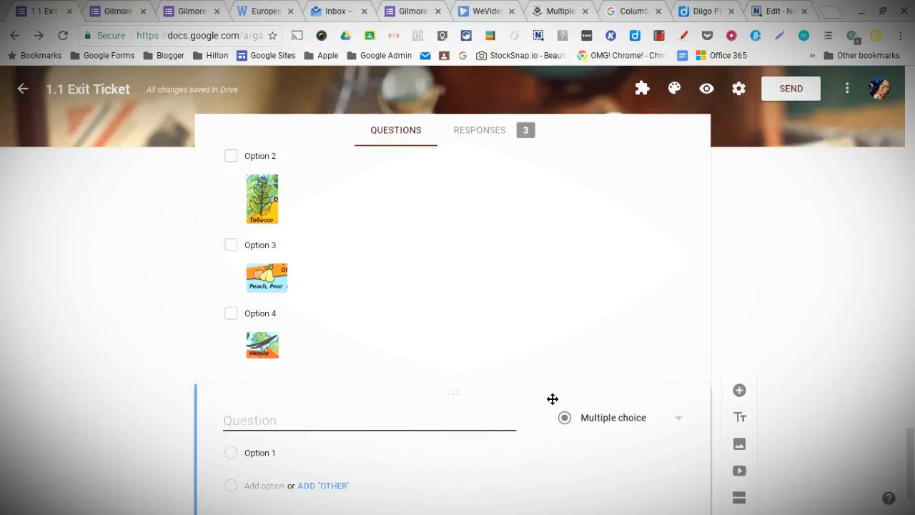
scroll(347, 404, "down", 1)
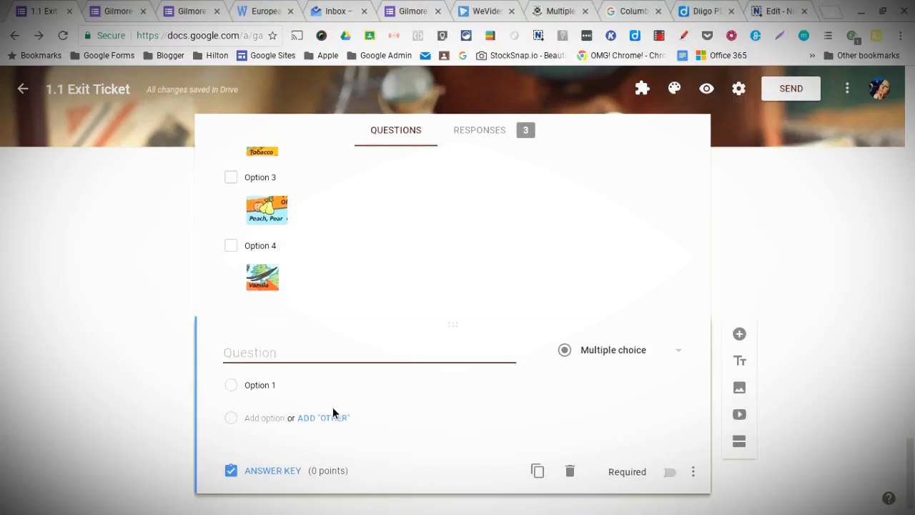
- Open the graph creator of the g(Math) for Forms add-on
left_click(644, 88)
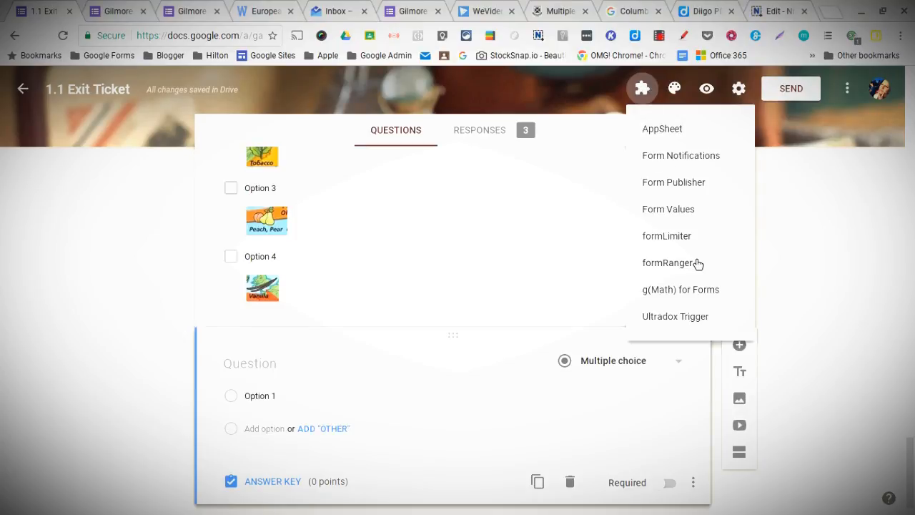
left_click(707, 308)
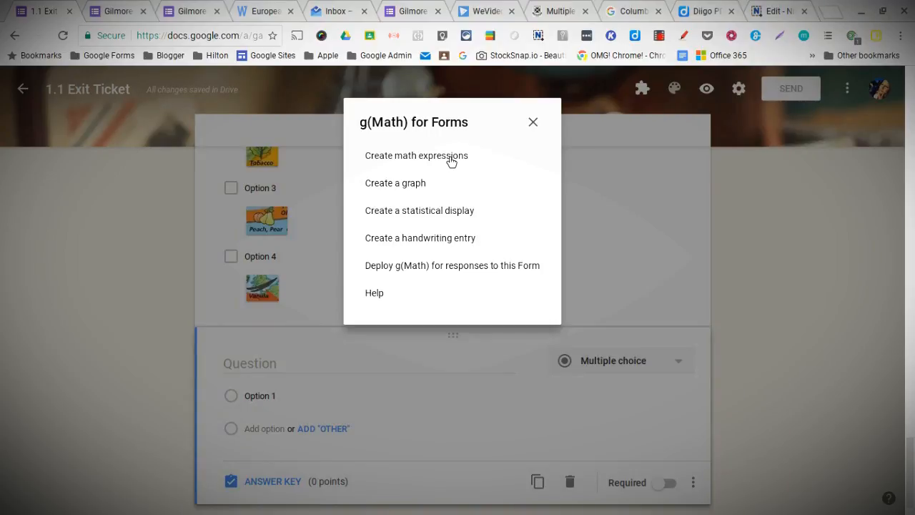
left_click(420, 183)
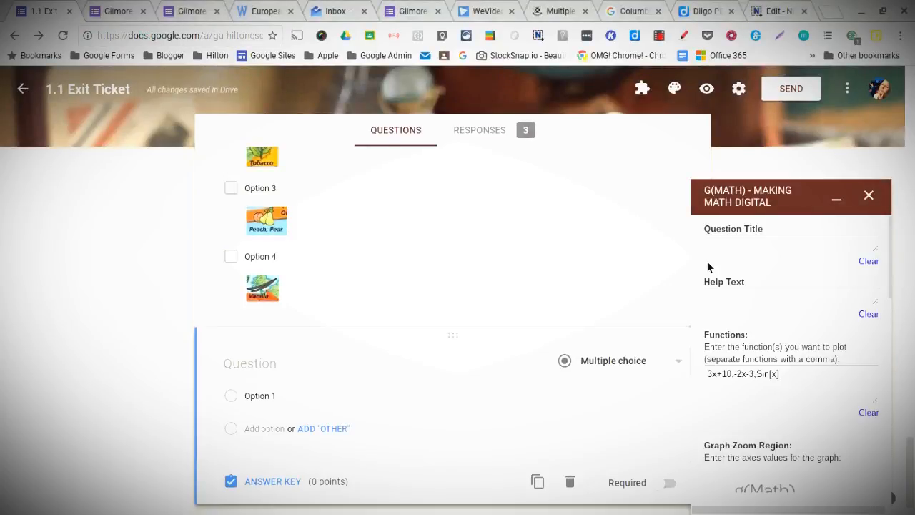
left_click(740, 244)
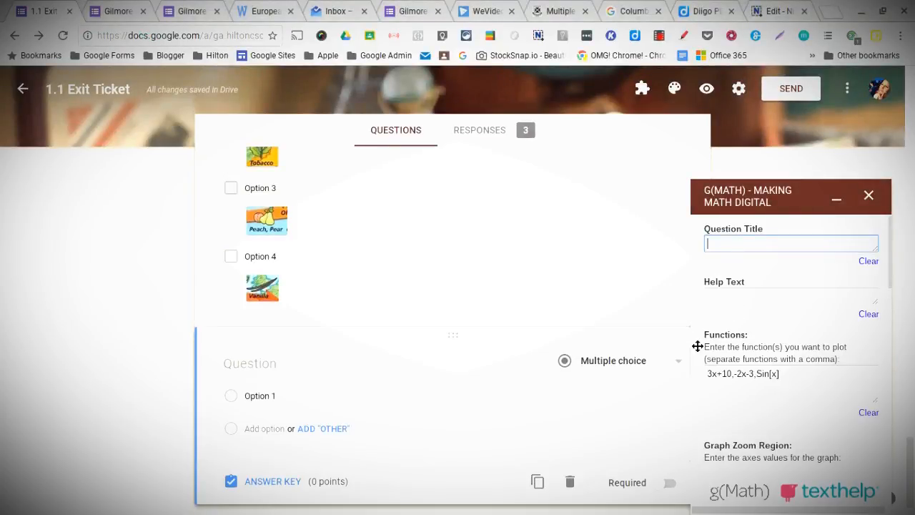
- Insert a graph of 3x+10, -2x-3 and Sin[x] with both axes from -10 to 10, and close the graph creator
scroll(801, 375, "down", 4)
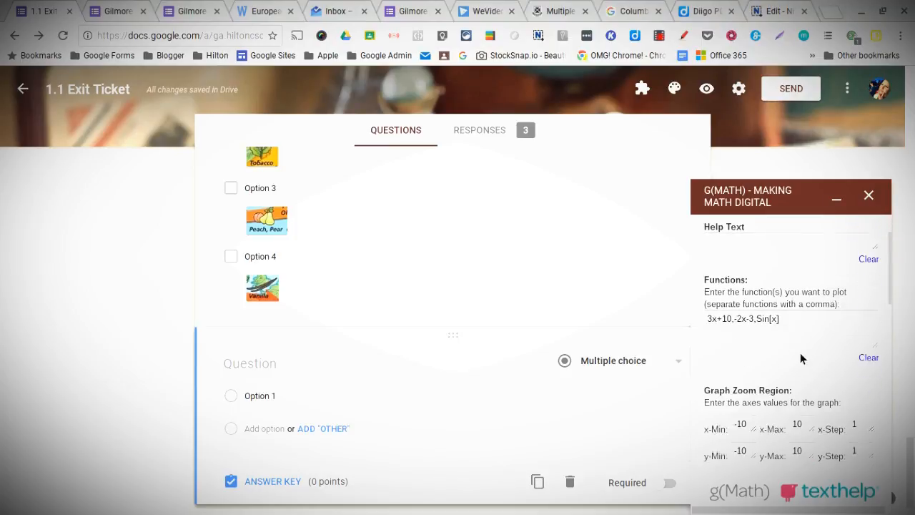
scroll(801, 307, "down", 3)
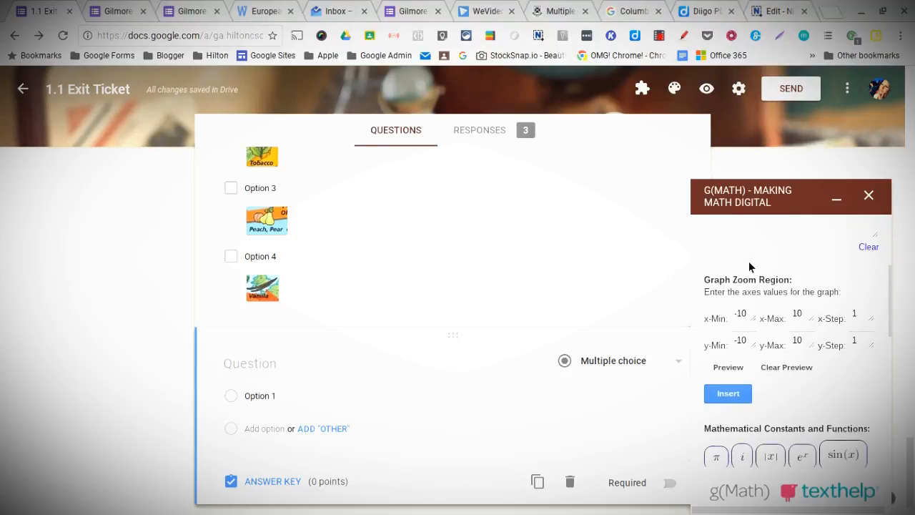
scroll(780, 345, "down", 6)
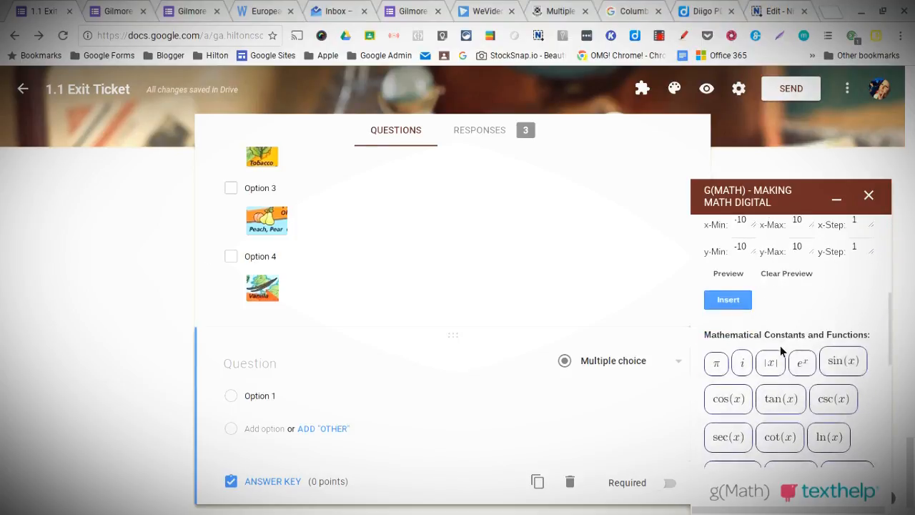
scroll(788, 325, "down", 4)
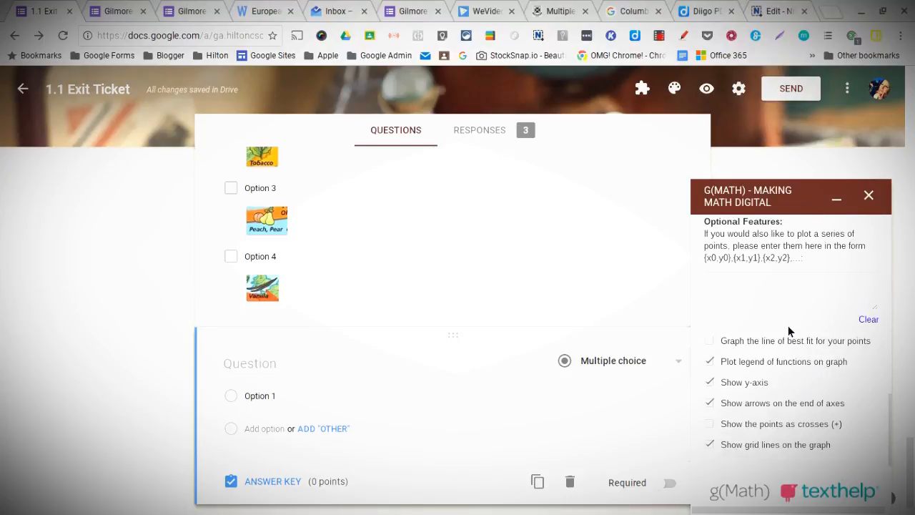
scroll(801, 379, "up", 6)
left_click(730, 437)
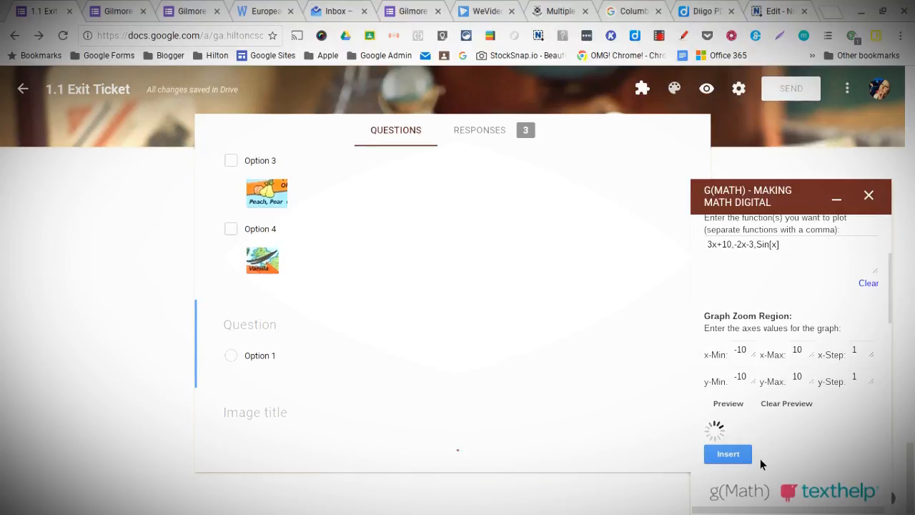
scroll(528, 379, "down", 1)
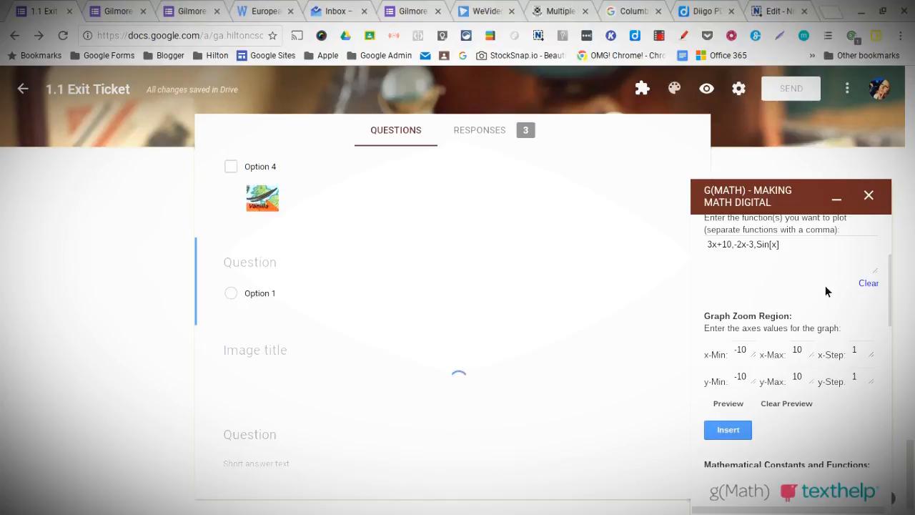
left_click(874, 198)
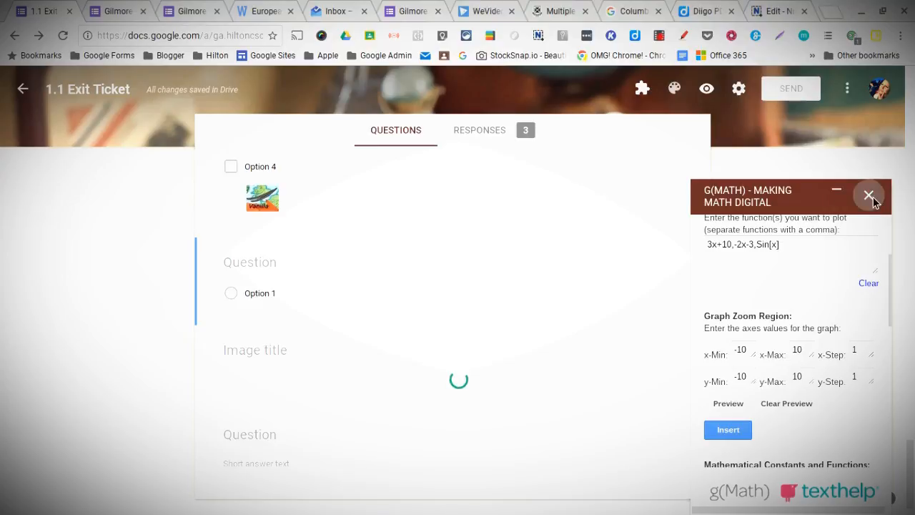
- Try to bring up the g(Math) for Forms add-on again
left_click(642, 89)
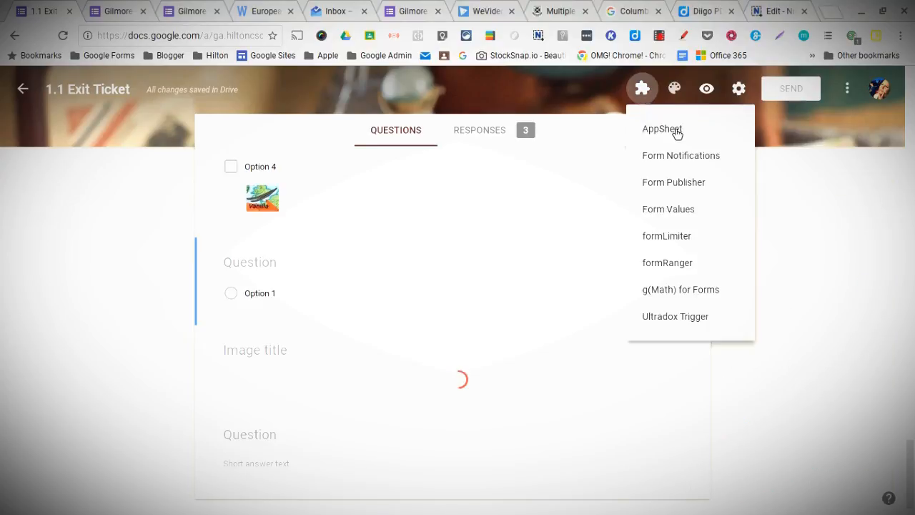
left_click(704, 296)
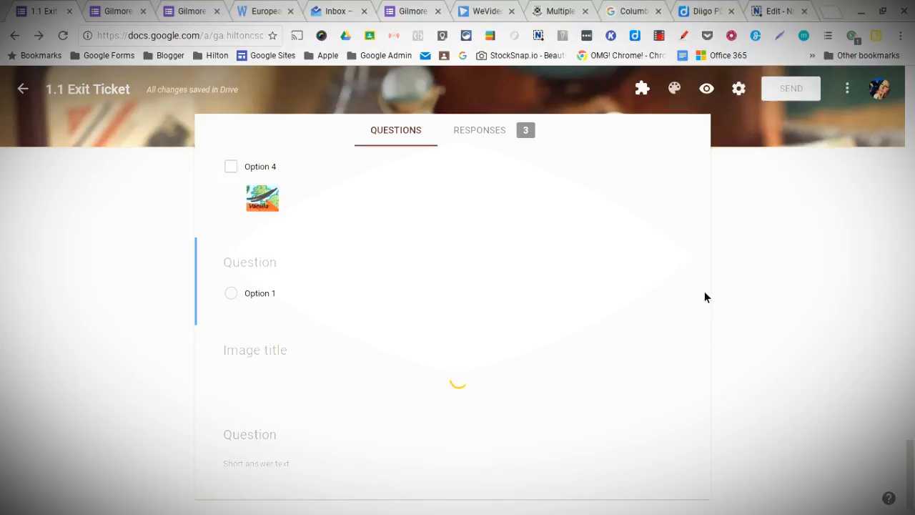
left_click(652, 95)
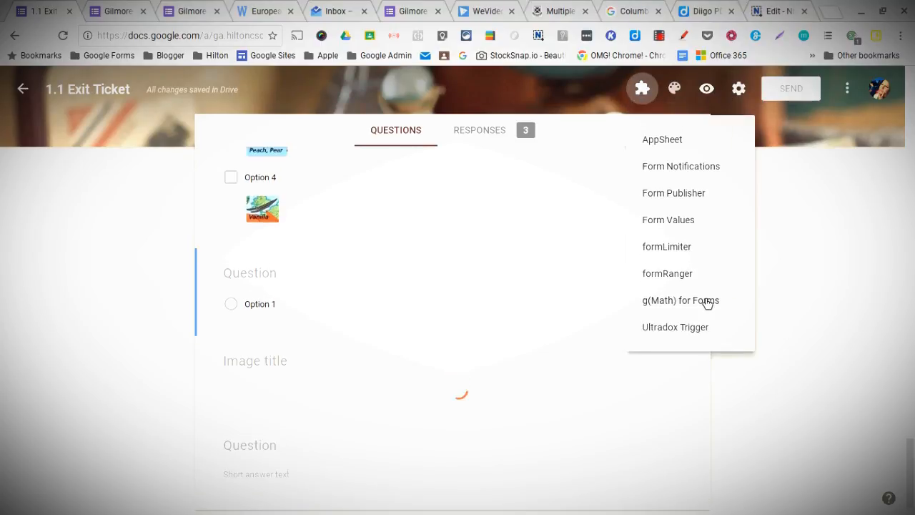
scroll(550, 336, "down", 1)
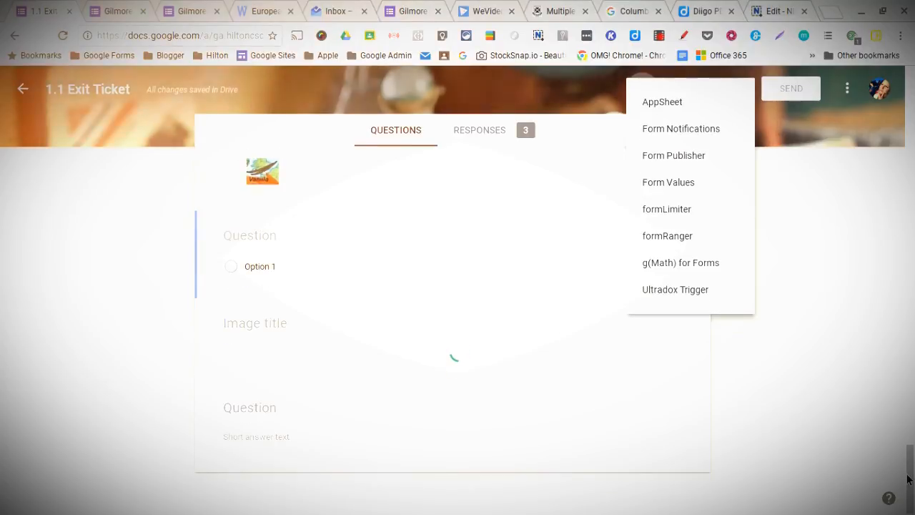
left_click(907, 479)
- Reload the form and go to the inserted graph at its end
left_click(63, 36)
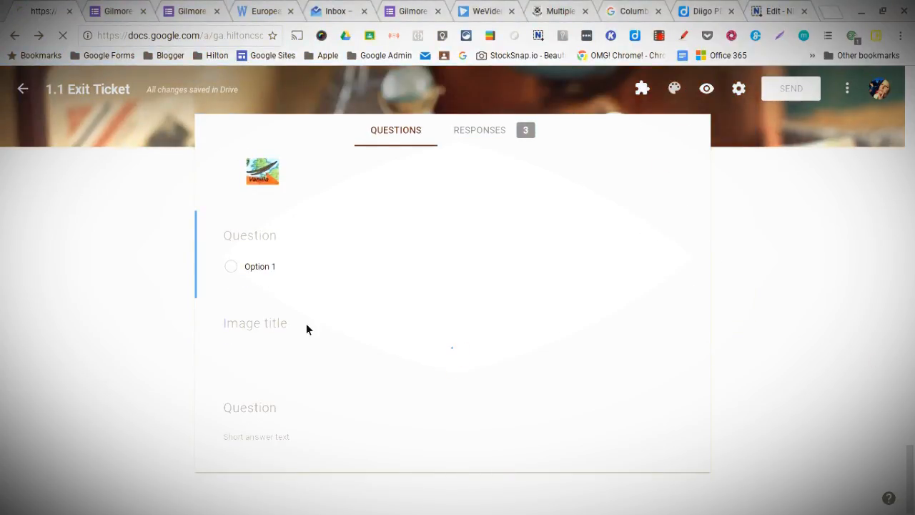
mouse_move(462, 511)
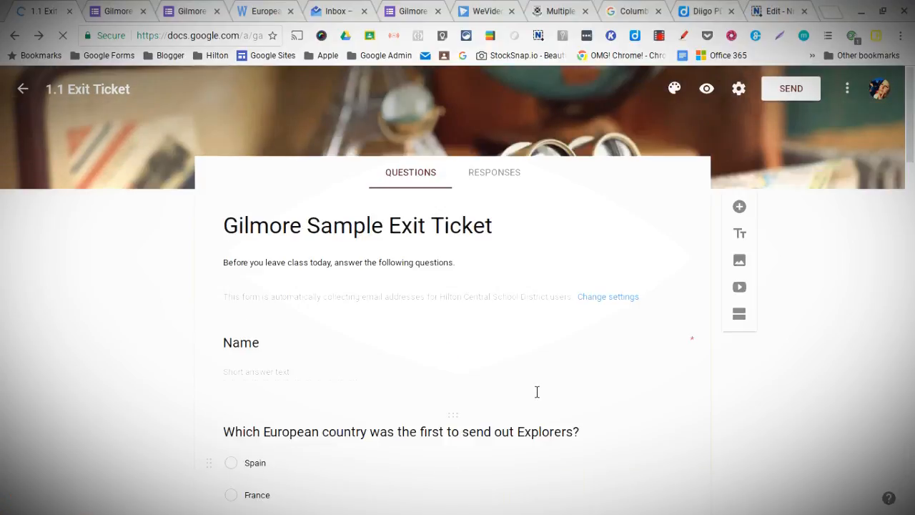
scroll(572, 379, "down", 15)
scroll(599, 366, "down", 5)
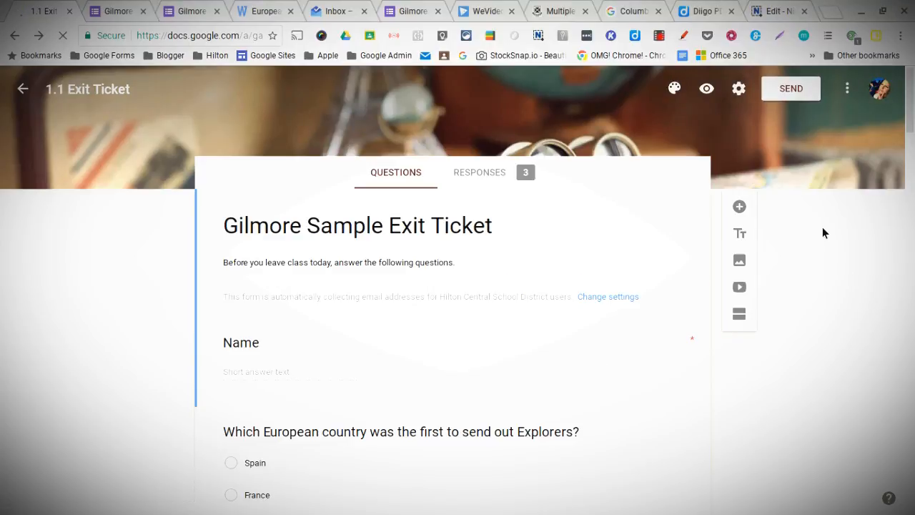
scroll(823, 227, "down", 20)
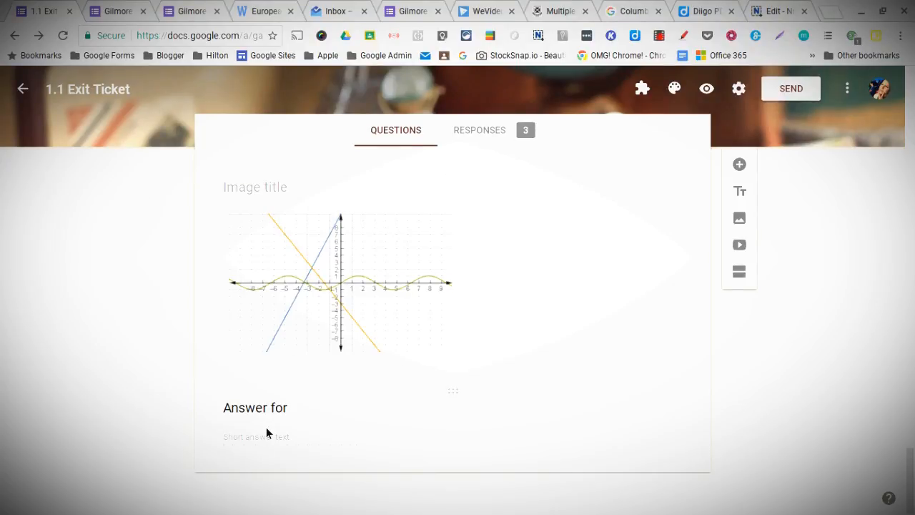
- Delete the blank multiple-choice question above the graph image
left_click(286, 456)
left_click(282, 256)
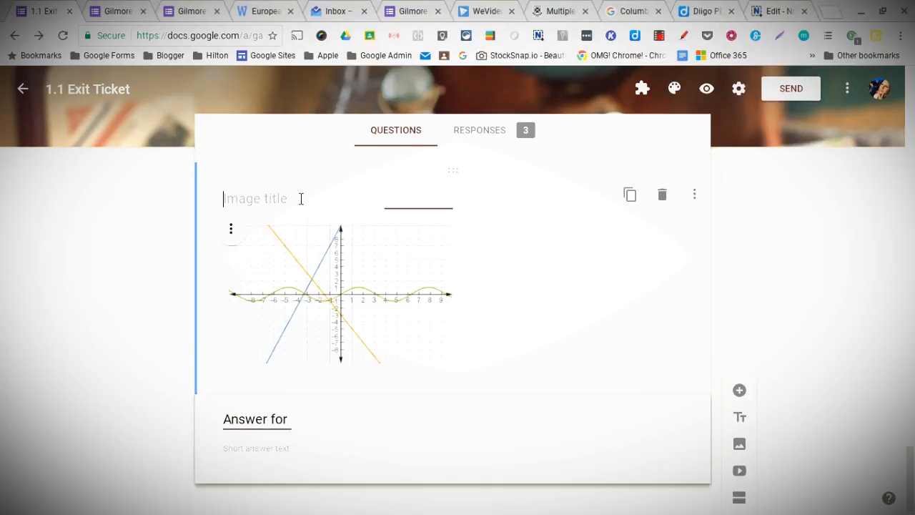
scroll(464, 352, "up", 2)
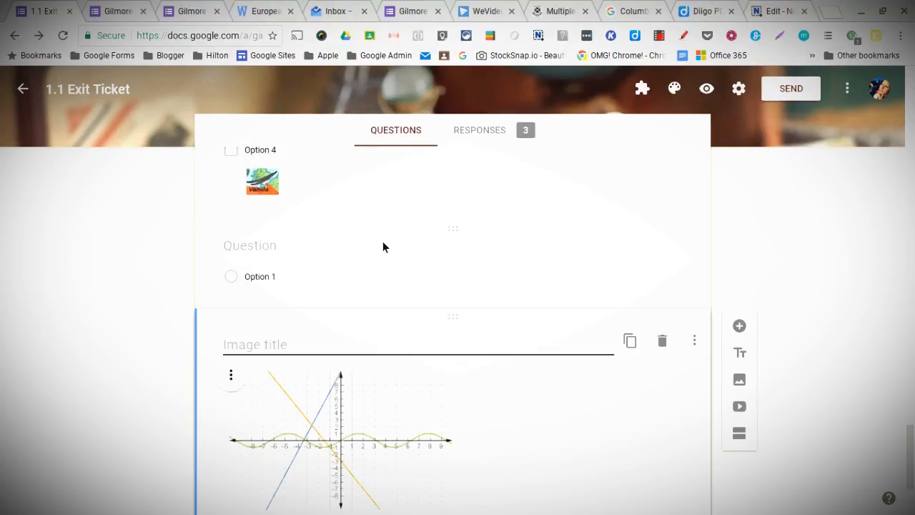
left_click(382, 245)
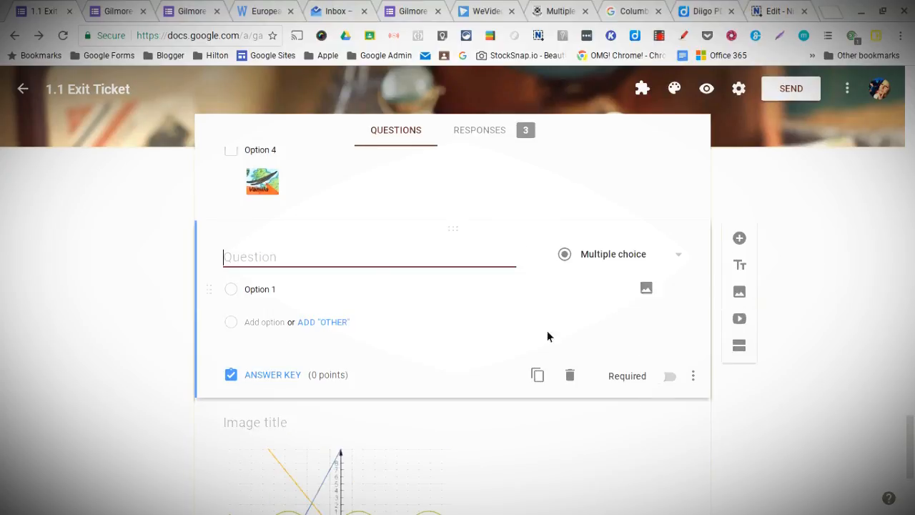
left_click(576, 379)
scroll(421, 429, "down", 1)
scroll(421, 427, "down", 2)
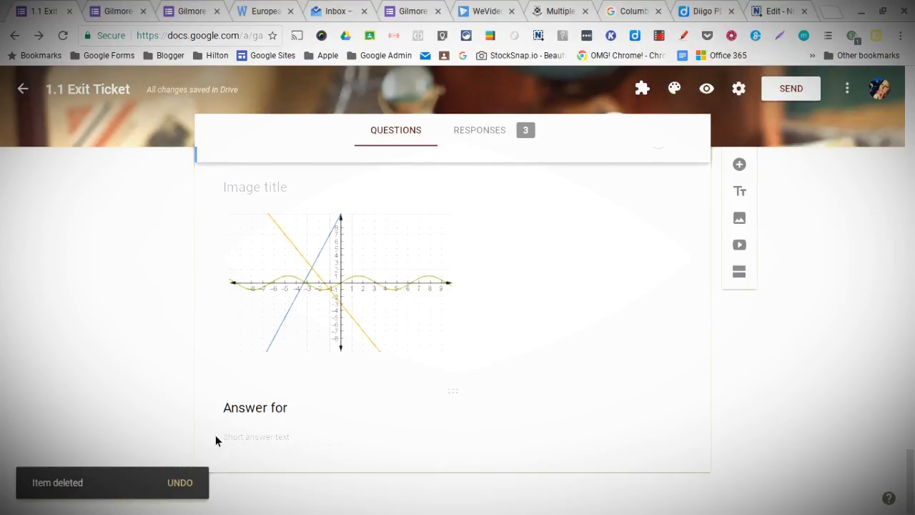
- Select the "Answer for" question and open g(Math)'s handwriting entry canvas
left_click(244, 437)
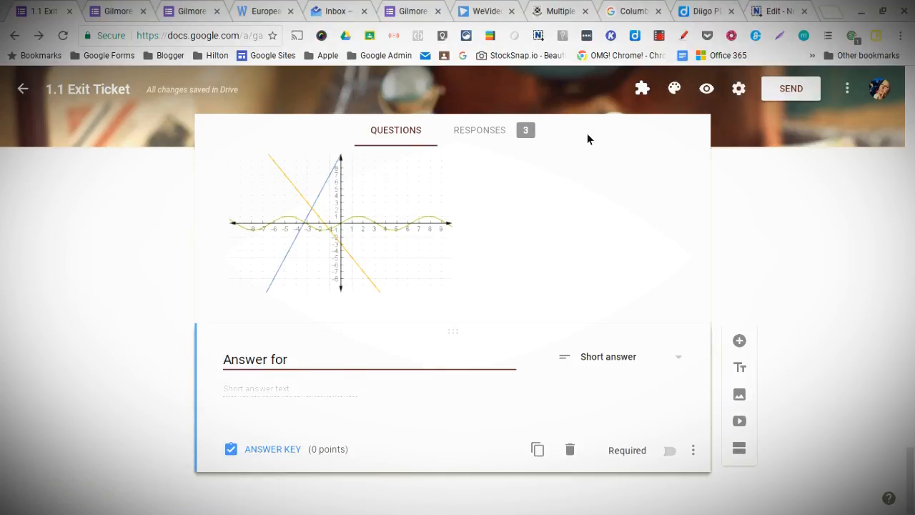
left_click(643, 88)
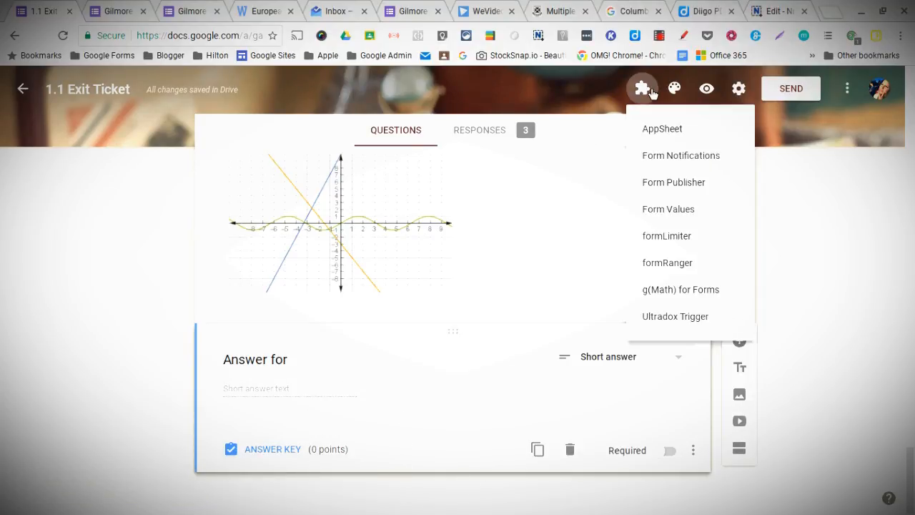
left_click(672, 289)
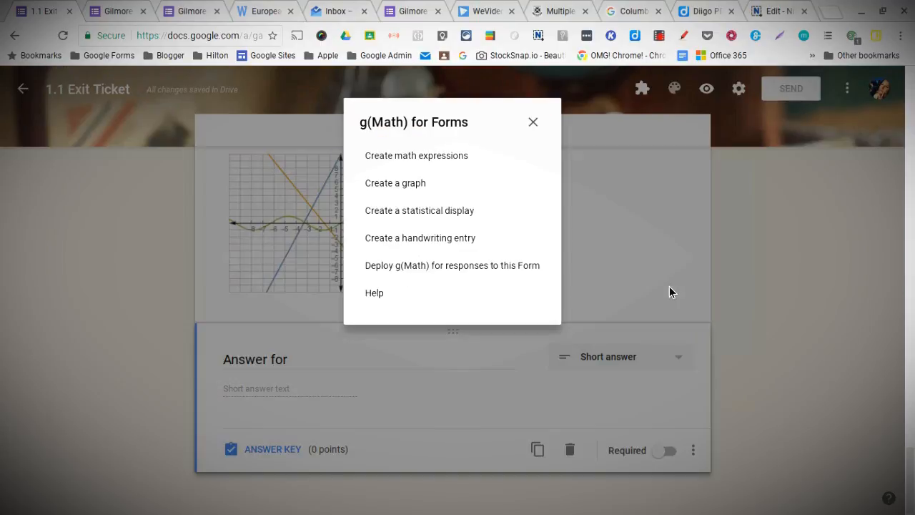
left_click(411, 238)
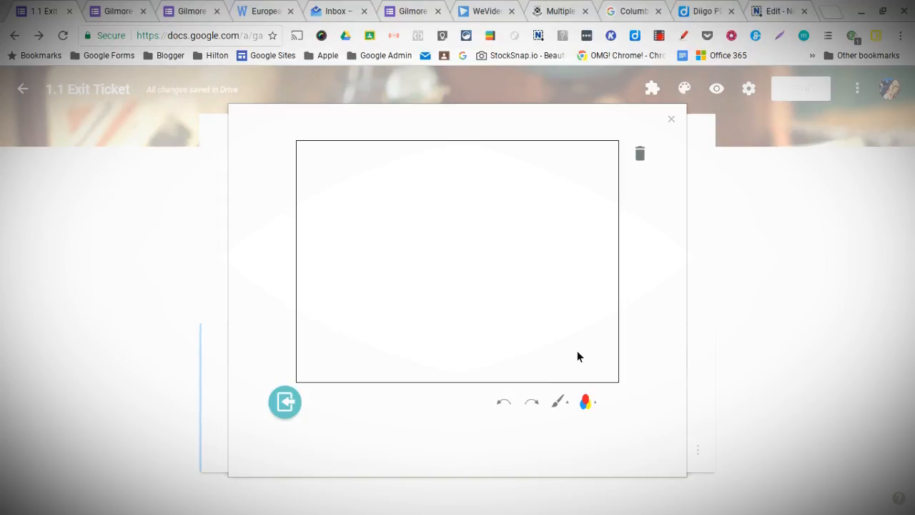
- Draw a scribbled blue circle in the middle of the handwriting canvas with five rays extending outward
mouse_move(434, 221)
left_mouse_down()
mouse_move(429, 280)
mouse_move(476, 243)
left_mouse_up()
mouse_move(421, 250)
left_mouse_down()
mouse_move(461, 231)
mouse_move(460, 258)
mouse_move(431, 252)
mouse_move(459, 244)
mouse_move(440, 233)
mouse_move(432, 261)
mouse_move(437, 243)
mouse_move(421, 257)
mouse_move(469, 250)
mouse_move(429, 243)
mouse_move(506, 182)
left_mouse_up()
left_click_drag(478, 256, 529, 291)
left_click_drag(457, 286, 436, 330)
left_click_drag(415, 247, 367, 252)
left_click_drag(439, 220, 409, 178)
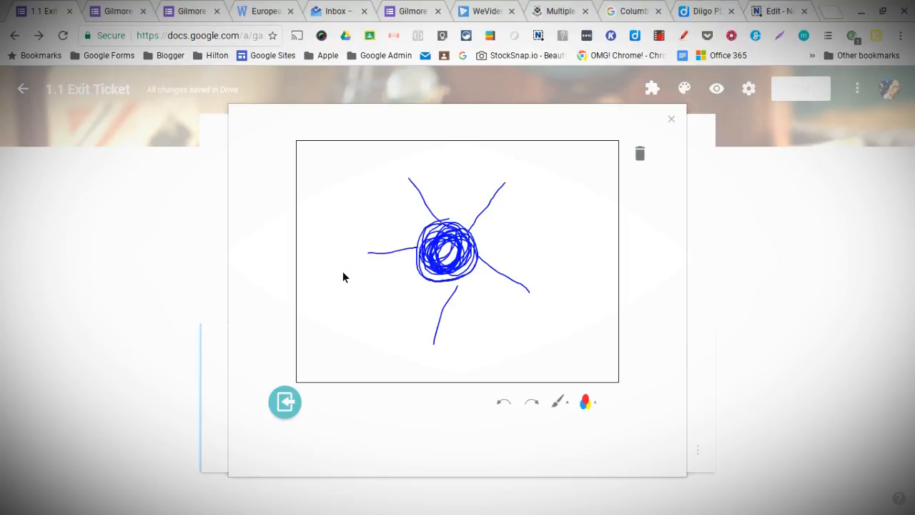
- Insert the finished handwriting drawing into the form as an image and reload the form
left_click(301, 399)
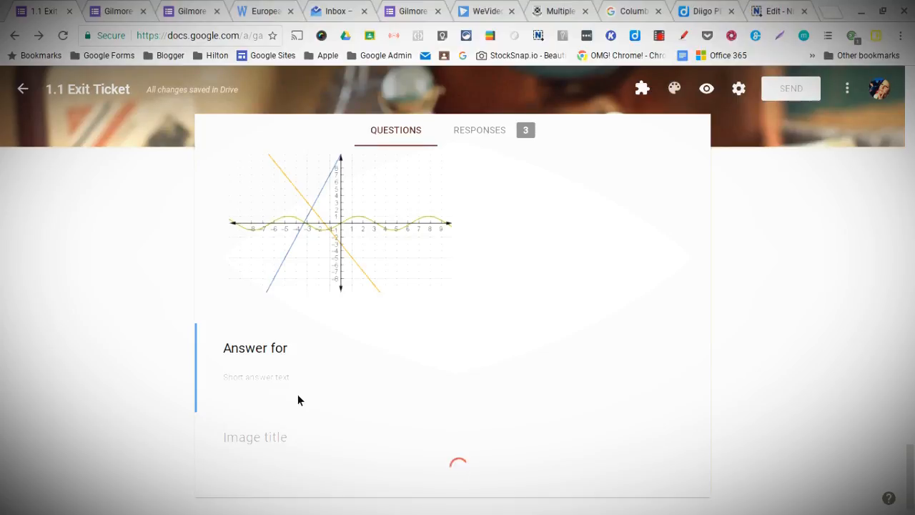
left_click(70, 37)
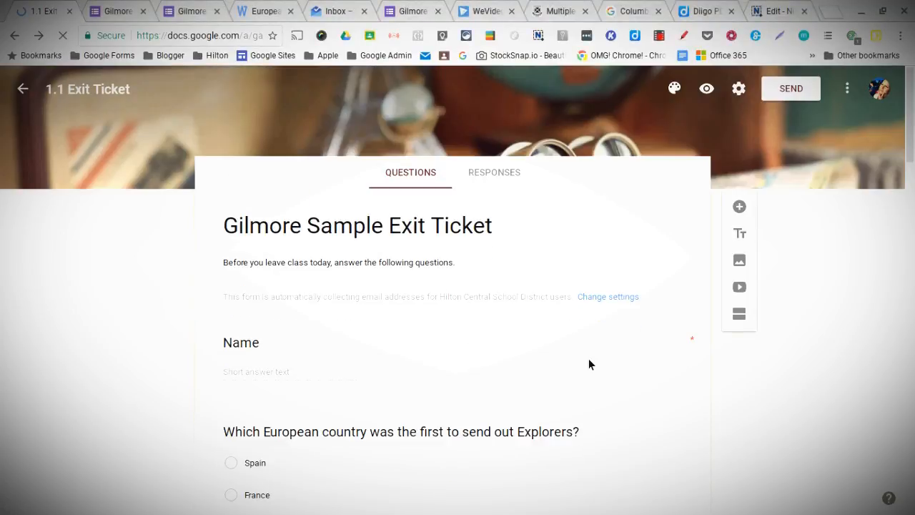
- Review the end of the reloaded form, examining the inserted graph and the handwritten drawing
scroll(743, 443, "down", 10)
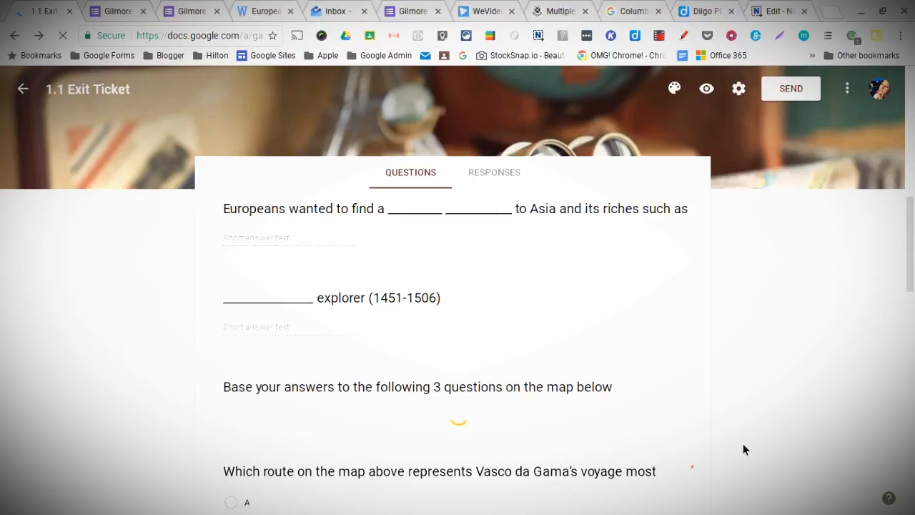
scroll(747, 432, "down", 10)
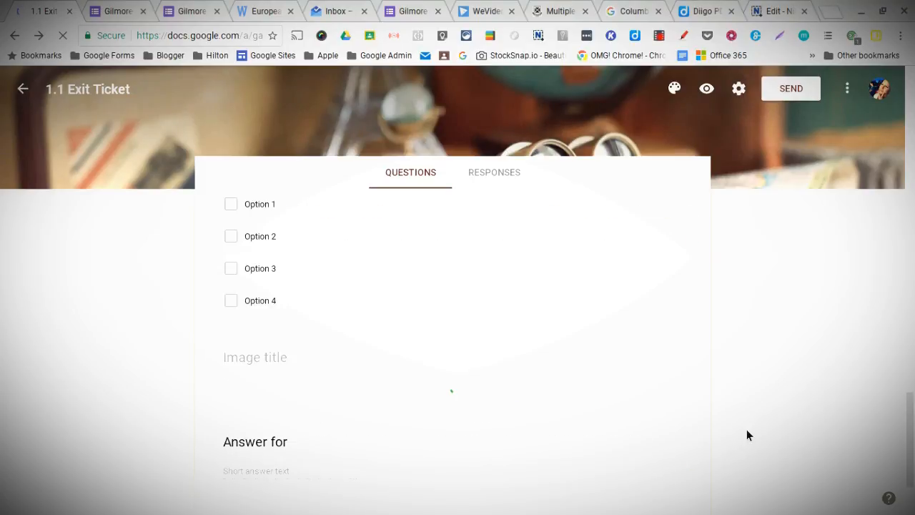
scroll(749, 436, "down", 2)
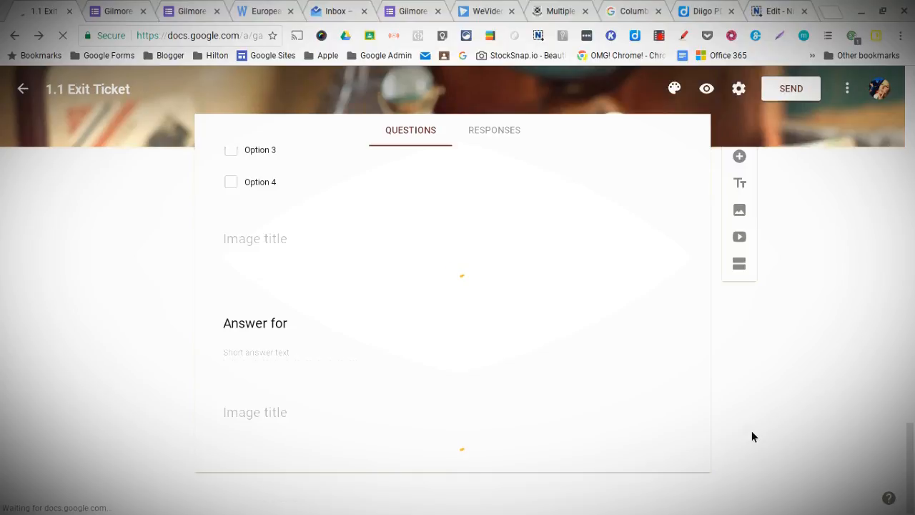
scroll(751, 431, "up", 20)
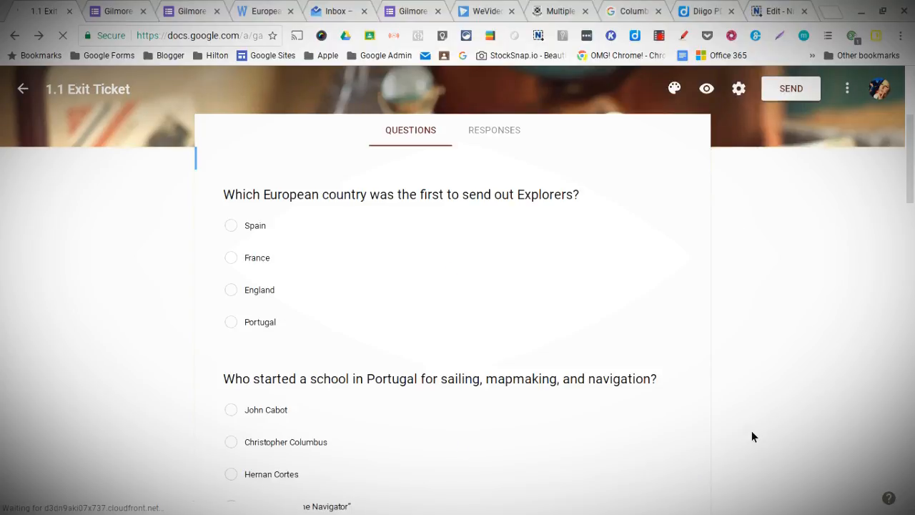
scroll(811, 393, "down", 5)
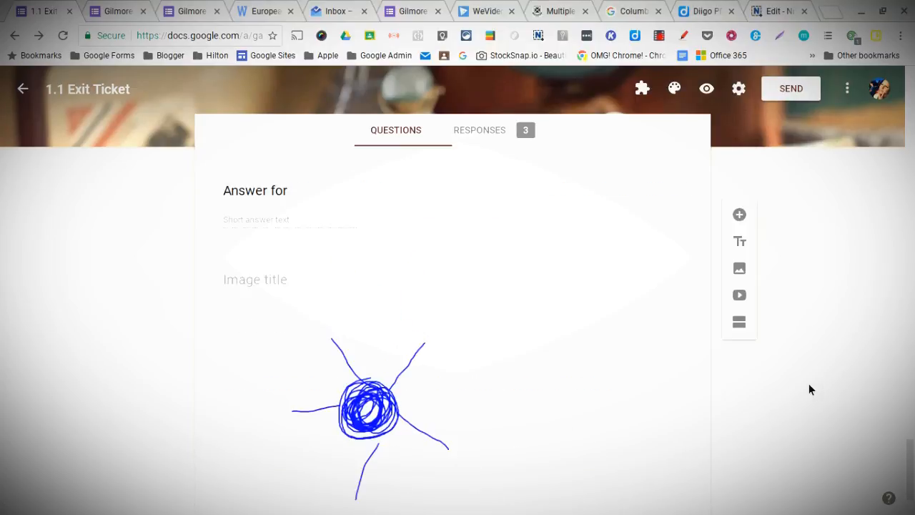
scroll(810, 389, "up", 5)
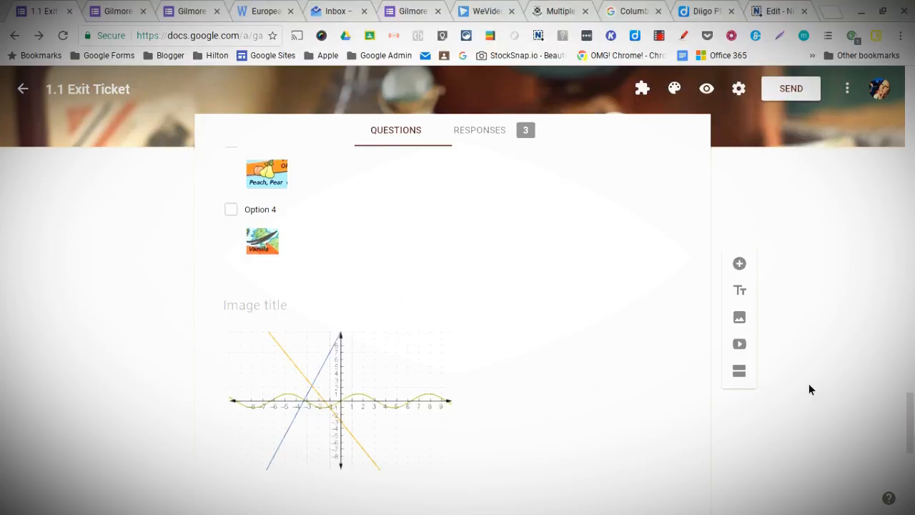
scroll(810, 389, "down", 5)
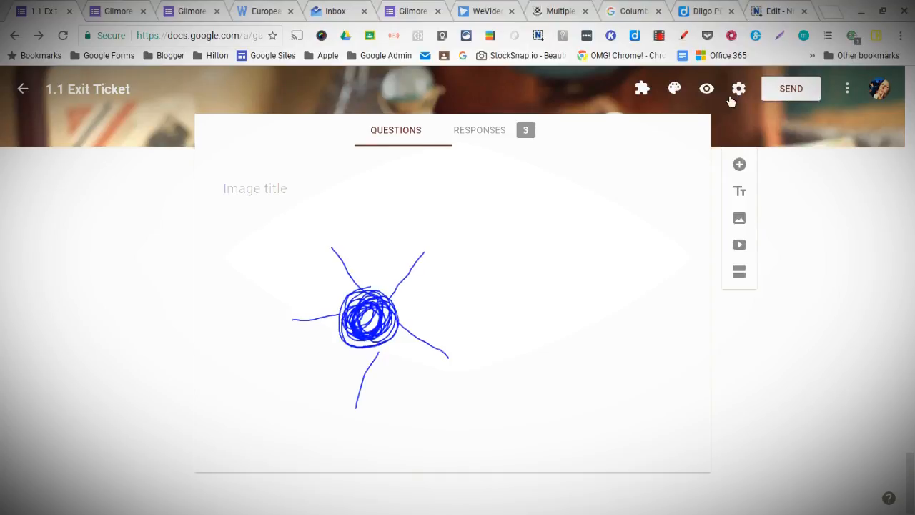